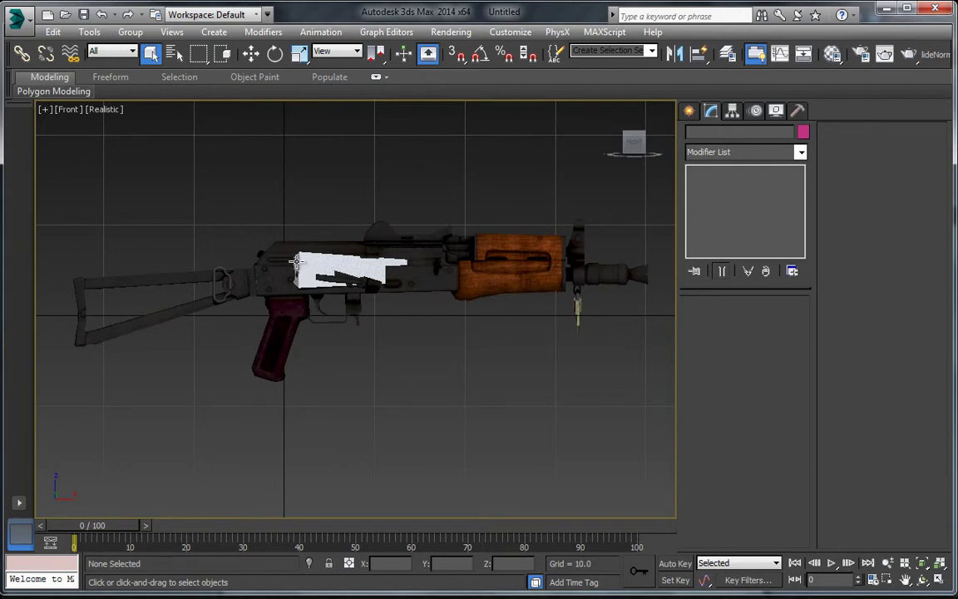
Examine the rifle model, its Bone001 bone and the Skin modifier on the aks74u mesh
{"action": "left_click", "coordinate": [296, 261]}
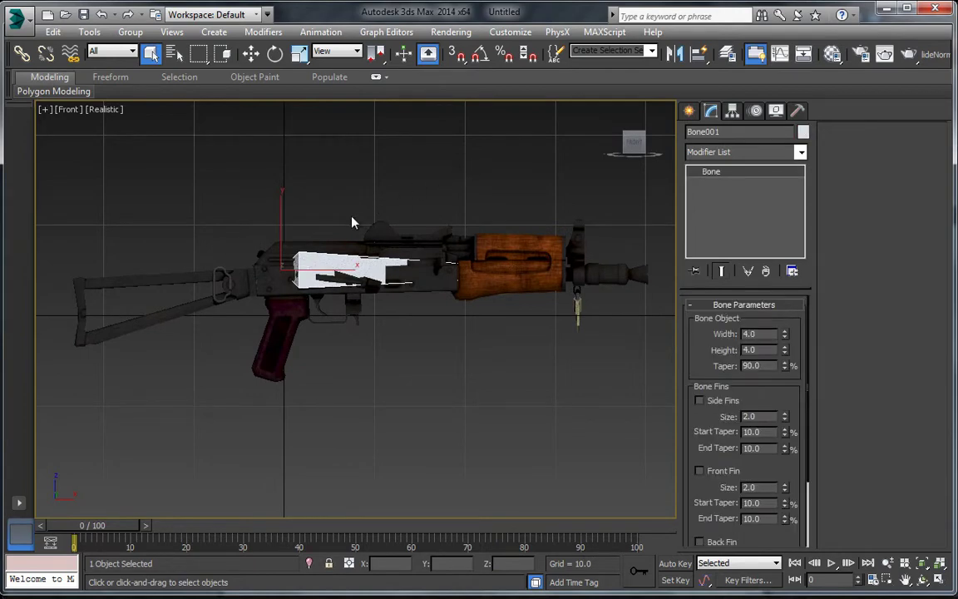
{"action": "left_click", "coordinate": [528, 246]}
{"action": "left_click", "coordinate": [402, 364]}
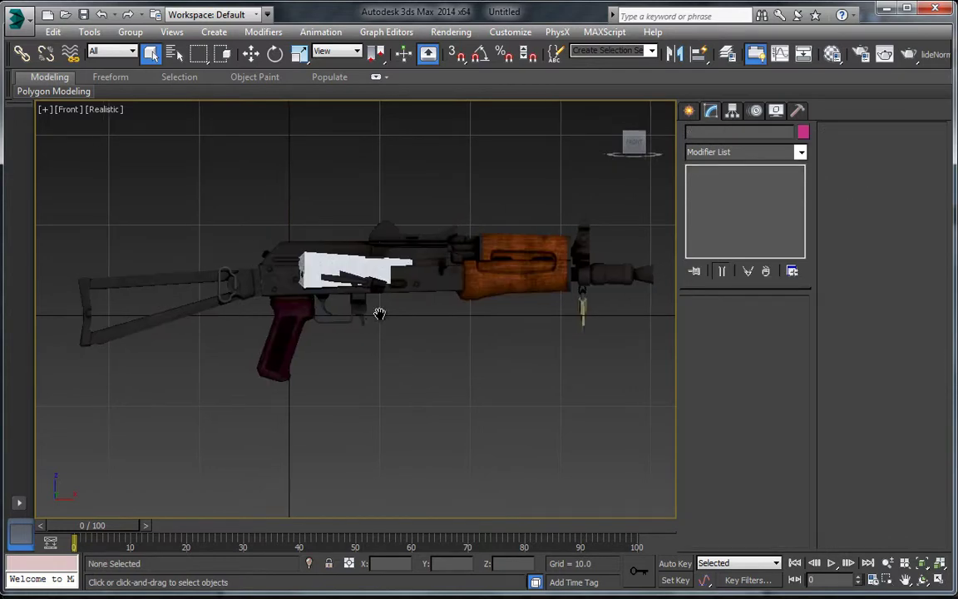
{"action": "scroll", "coordinate": [399, 314], "scroll_direction": "up", "scroll_amount": 2}
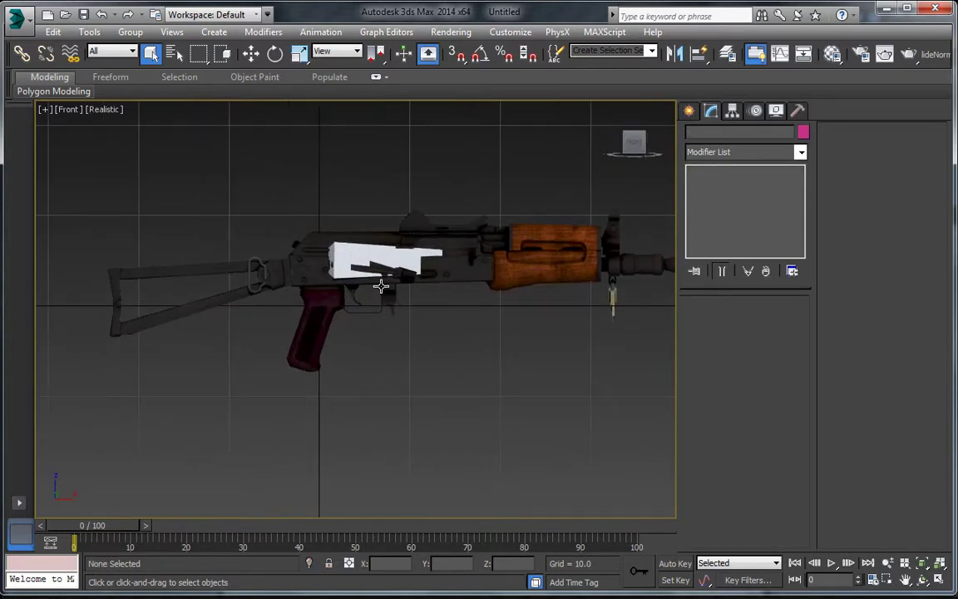
{"action": "middle_click_drag", "start_coordinate": [558, 314], "coordinate": [463, 301]}
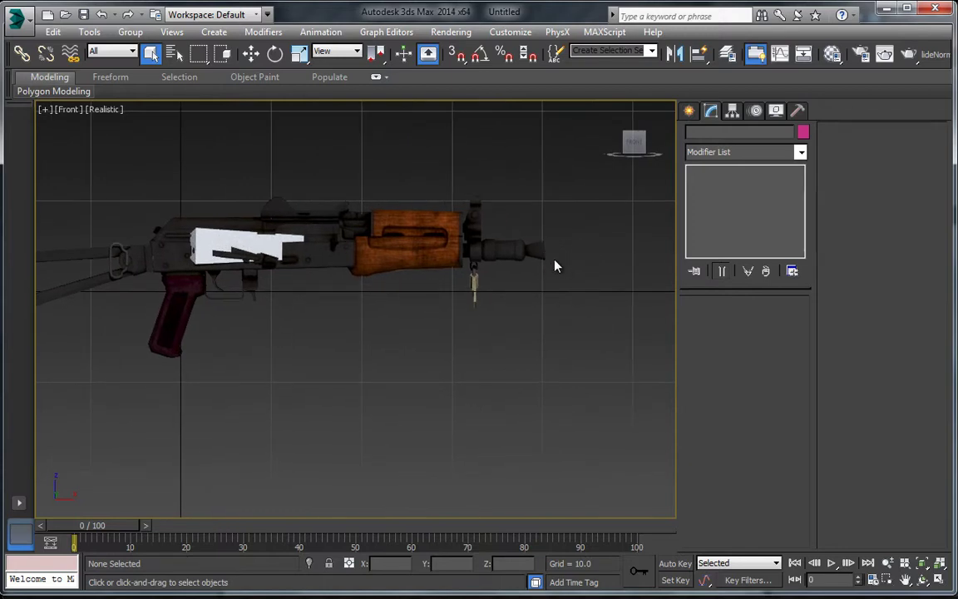
{"action": "middle_click_drag", "start_coordinate": [362, 330], "coordinate": [586, 322]}
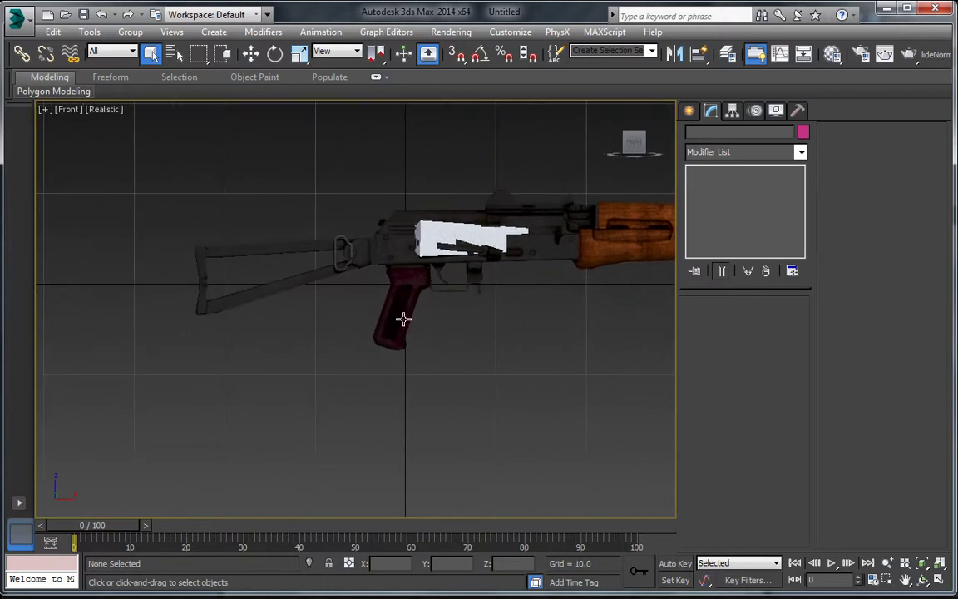
{"action": "left_click", "coordinate": [396, 308]}
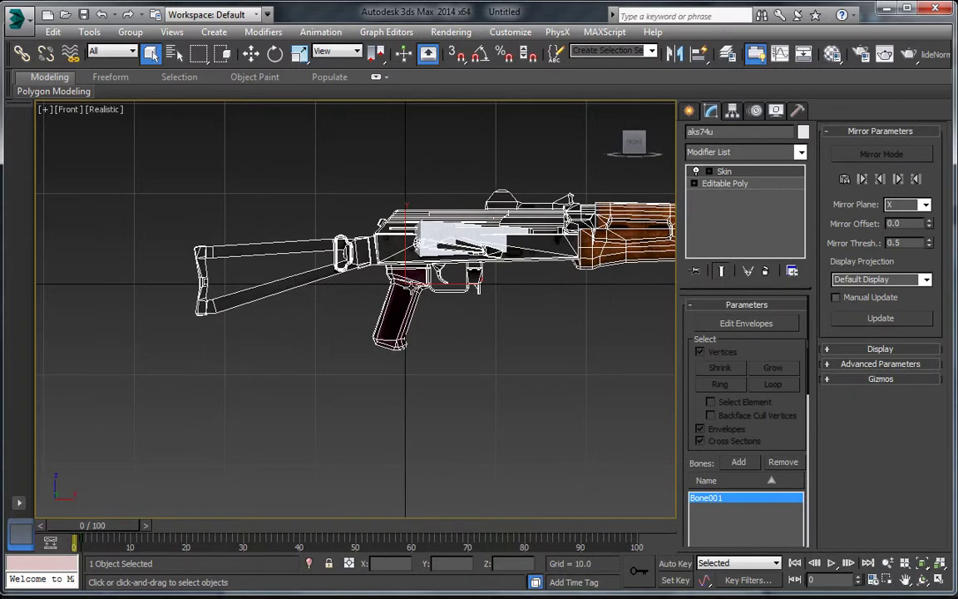
{"action": "left_click", "coordinate": [503, 352]}
{"action": "middle_click_drag", "start_coordinate": [560, 334], "coordinate": [396, 329]}
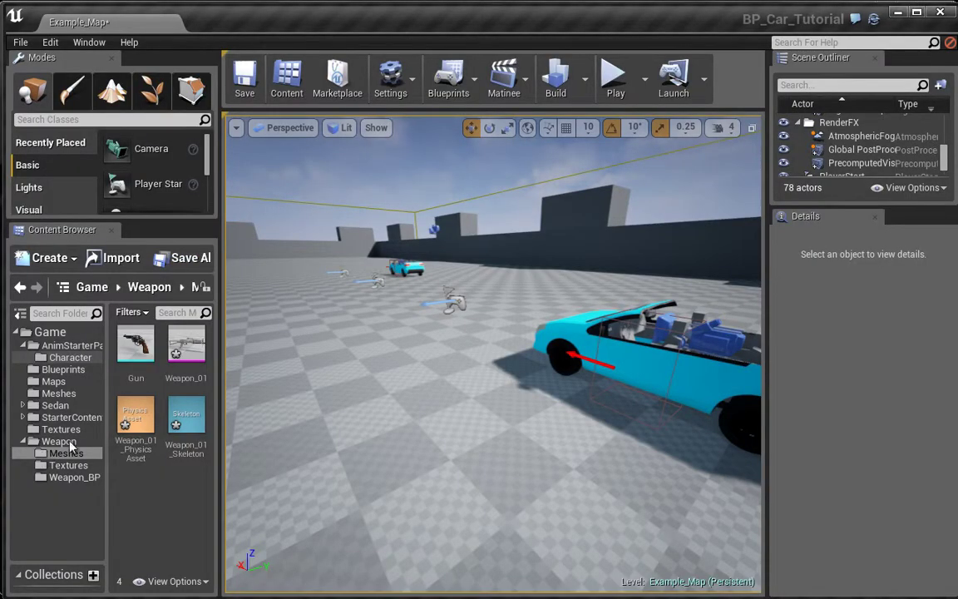
Switch to the Unreal Editor and examine the Meshes, Textures and Weapon_BP subfolders of the Weapon folder
{"action": "left_click", "coordinate": [62, 441]}
{"action": "left_click", "coordinate": [80, 457]}
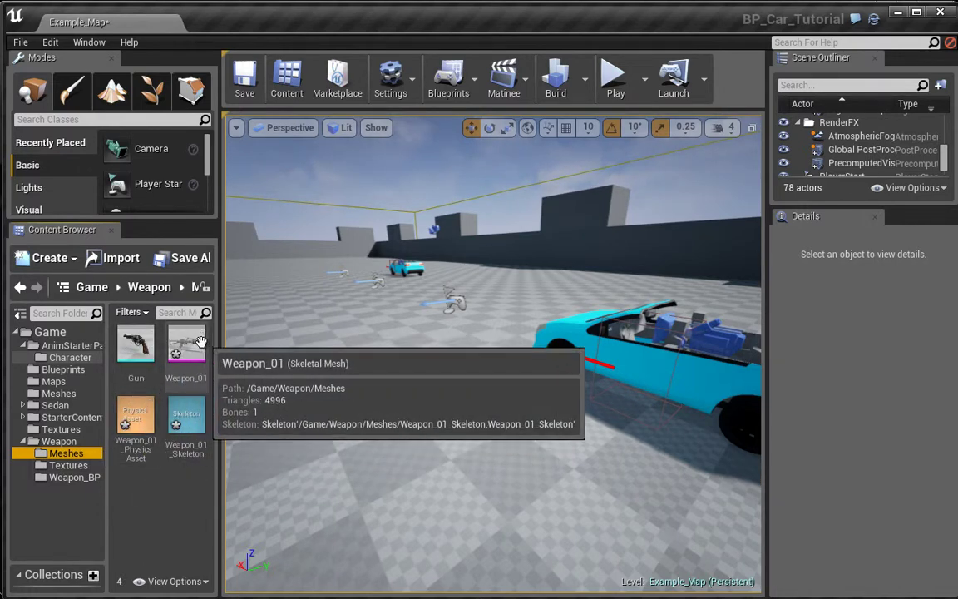
{"action": "left_click", "coordinate": [70, 466]}
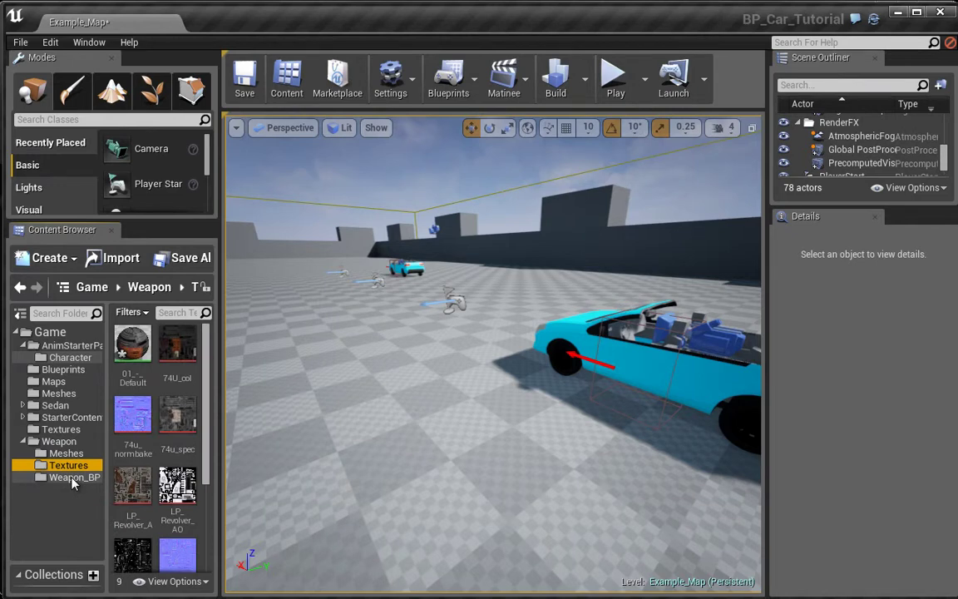
{"action": "left_click", "coordinate": [73, 478]}
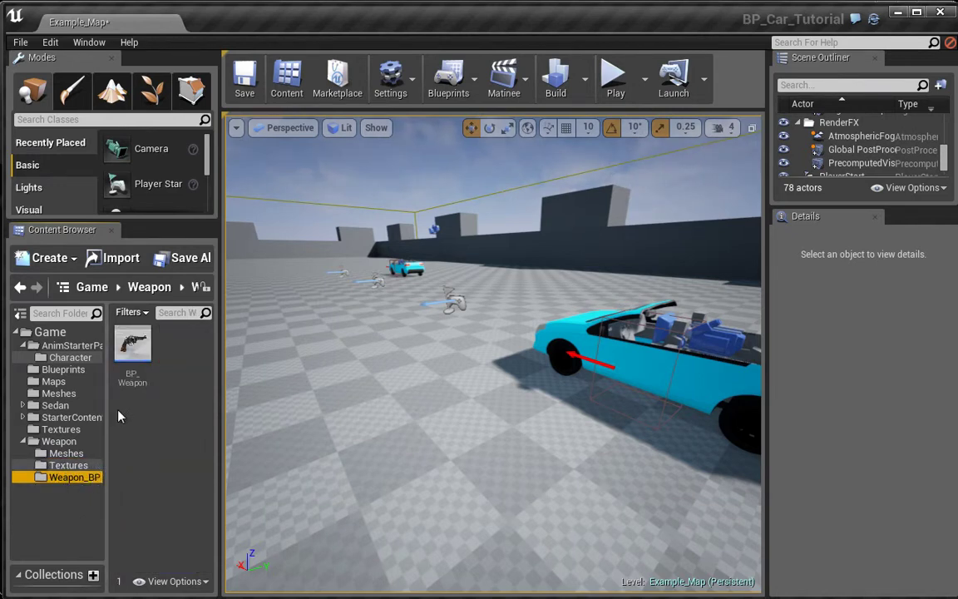
{"action": "left_click", "coordinate": [134, 348]}
{"action": "left_click", "coordinate": [65, 470]}
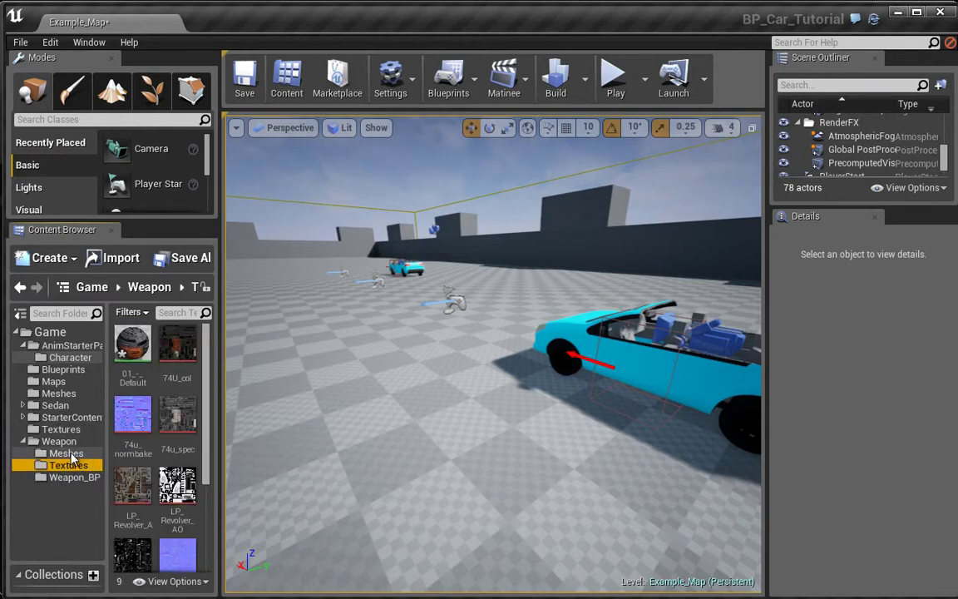
Open the Weapon_01 skeletal mesh from the Meshes folder and float its editor beside the Weapon Textures assets
{"action": "left_click", "coordinate": [65, 454]}
{"action": "double_click", "coordinate": [177, 399]}
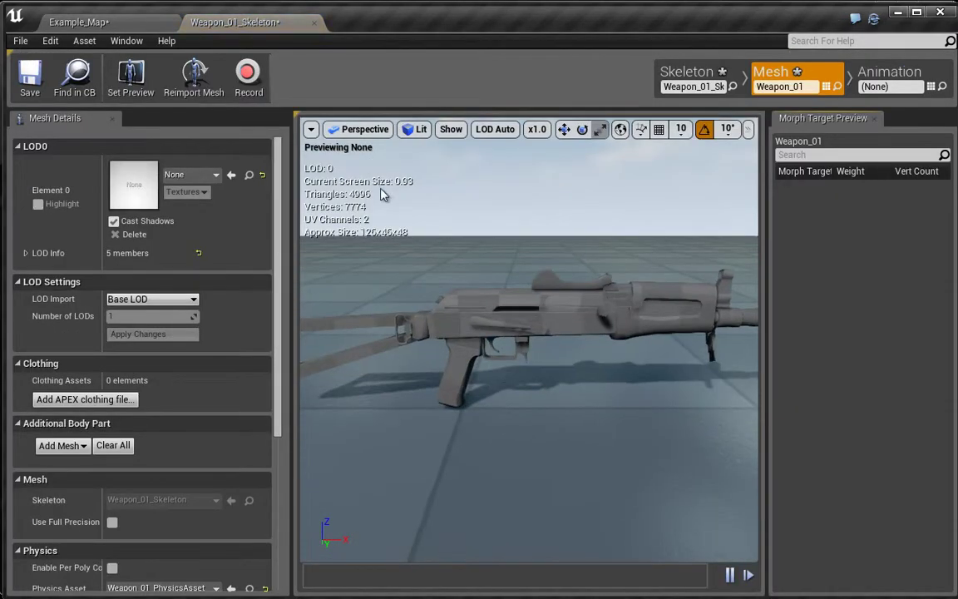
{"action": "left_click", "coordinate": [125, 20]}
{"action": "left_click", "coordinate": [70, 466]}
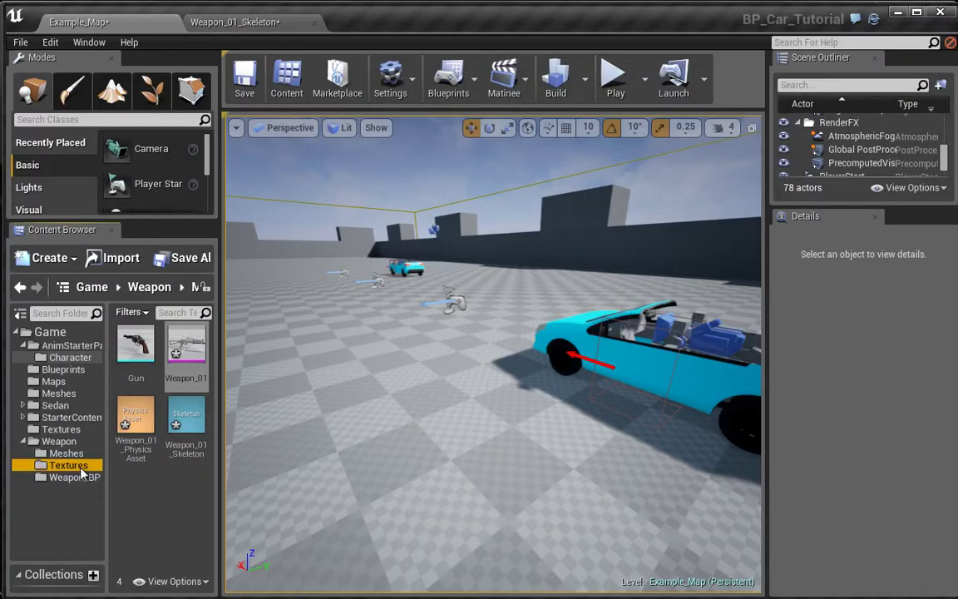
{"action": "left_click_drag", "start_coordinate": [233, 19], "coordinate": [331, 81]}
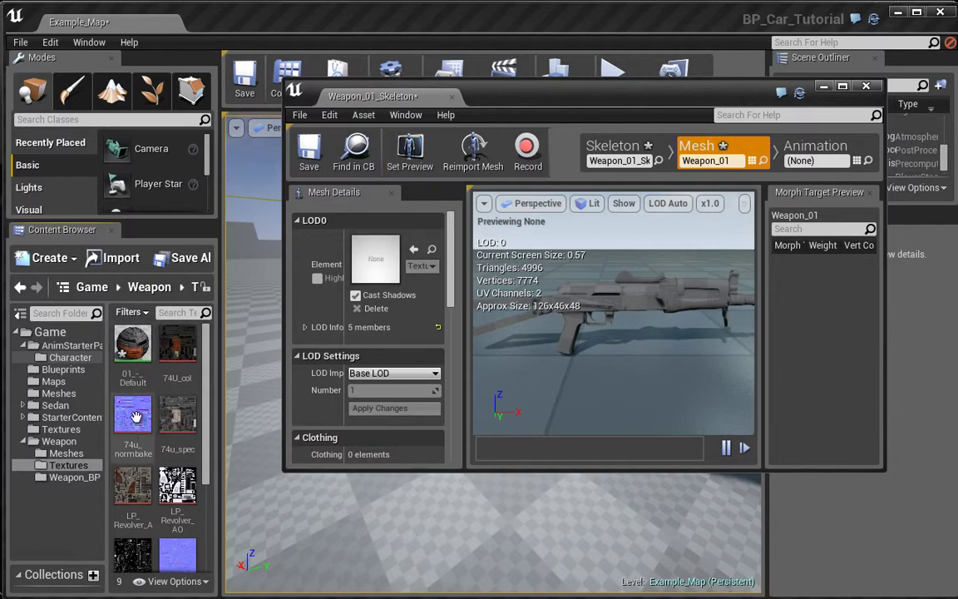
Assign the 01_-_Default material to Element 0 of the Weapon_01 mesh and save the mesh
{"action": "left_click_drag", "start_coordinate": [133, 345], "coordinate": [376, 259]}
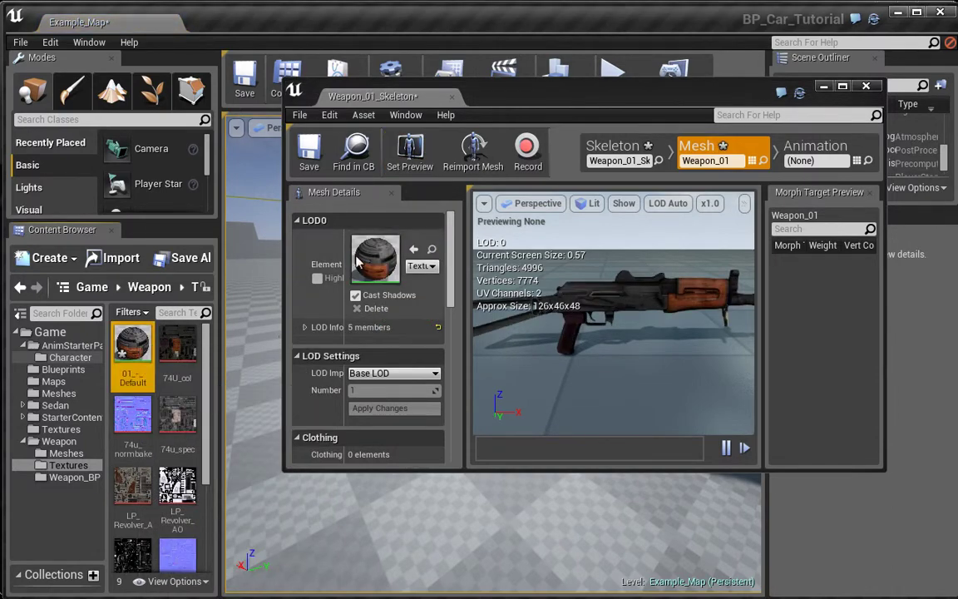
{"action": "left_click_drag", "start_coordinate": [540, 97], "coordinate": [441, 95]}
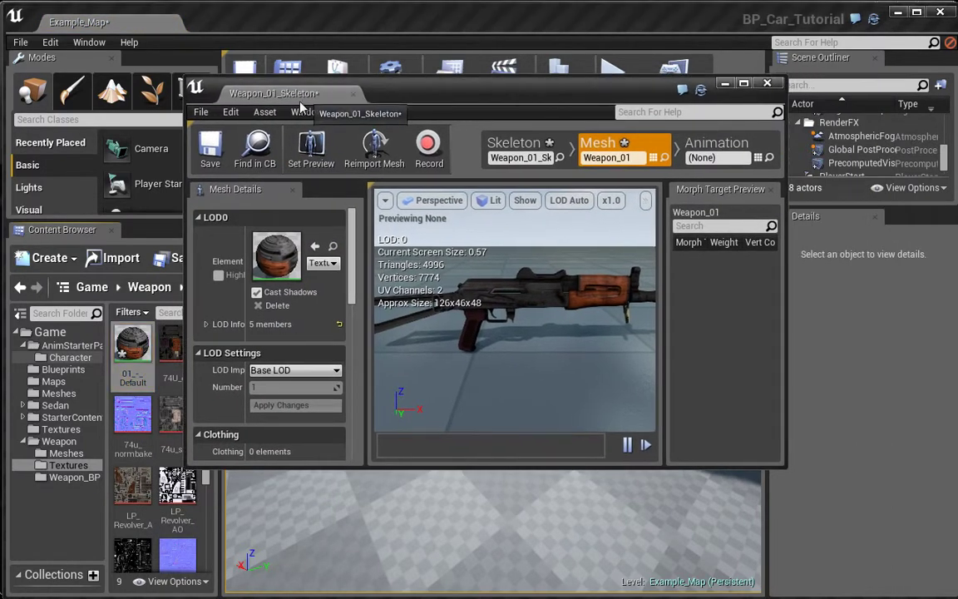
{"action": "left_click_drag", "start_coordinate": [269, 91], "coordinate": [250, 22]}
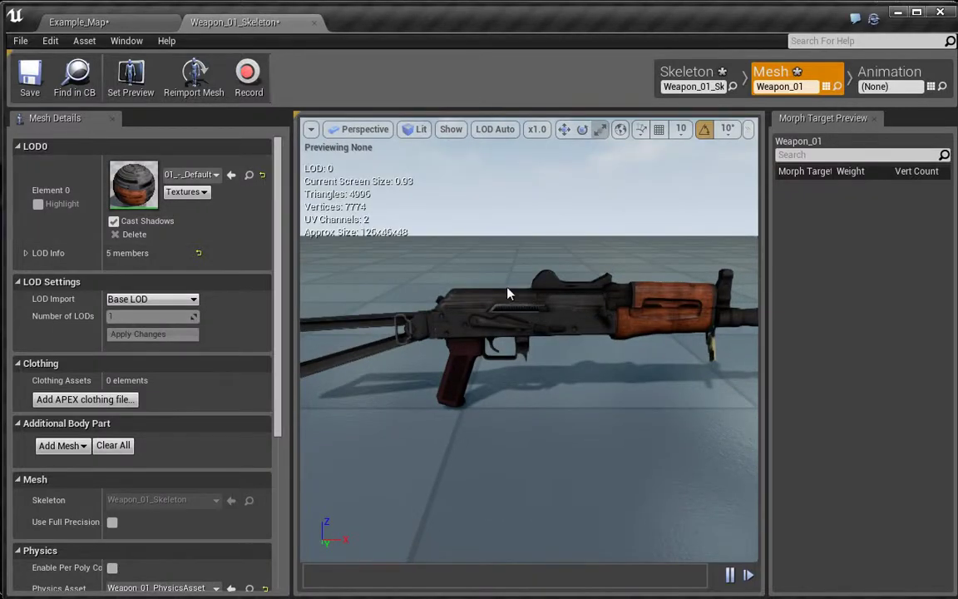
{"action": "left_click", "coordinate": [28, 78]}
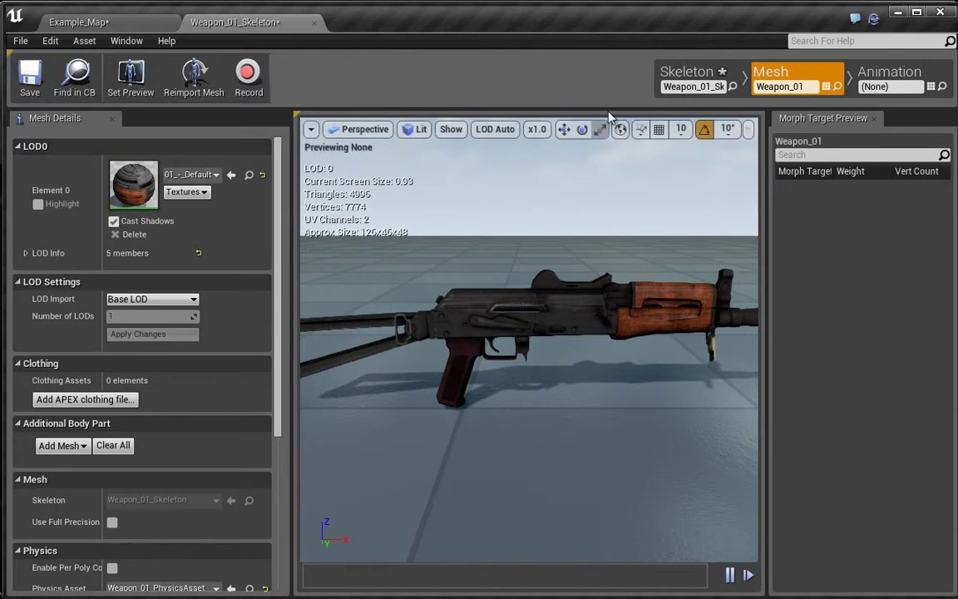
Add a socket named MuzzleFlash to Bone001 in the weapon's skeleton
{"action": "left_click", "coordinate": [687, 73]}
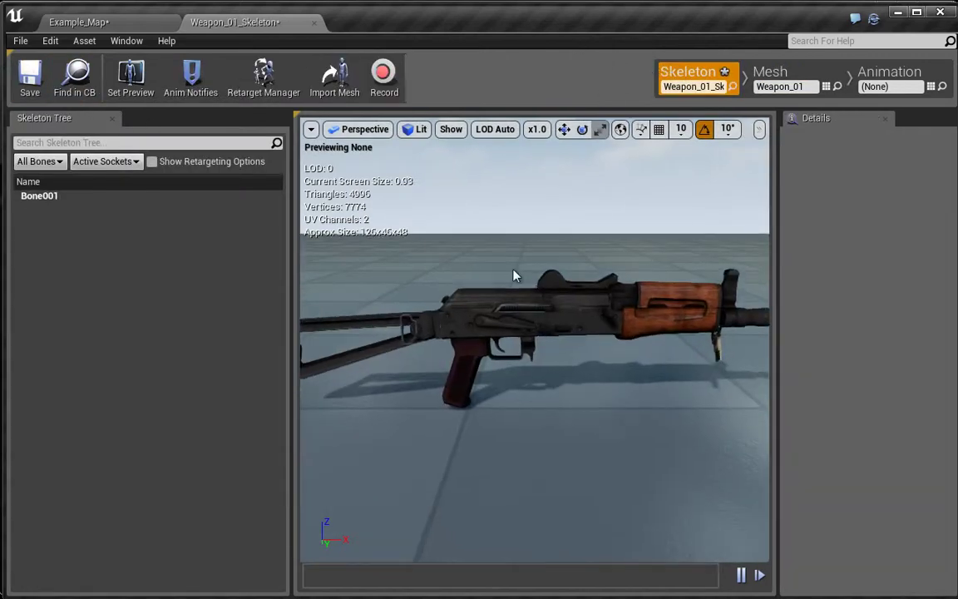
{"action": "left_click", "coordinate": [34, 199]}
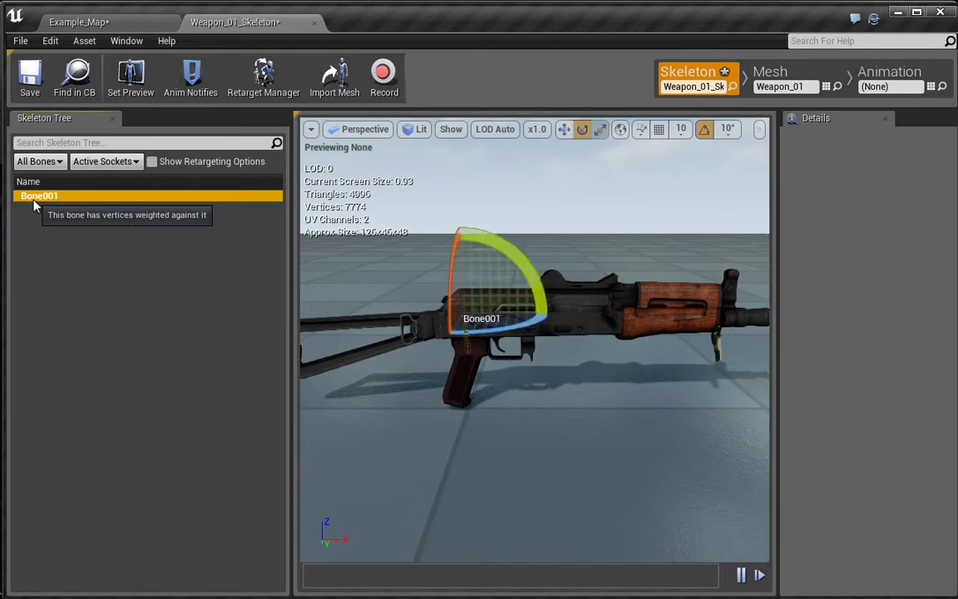
{"action": "right_click", "coordinate": [34, 202]}
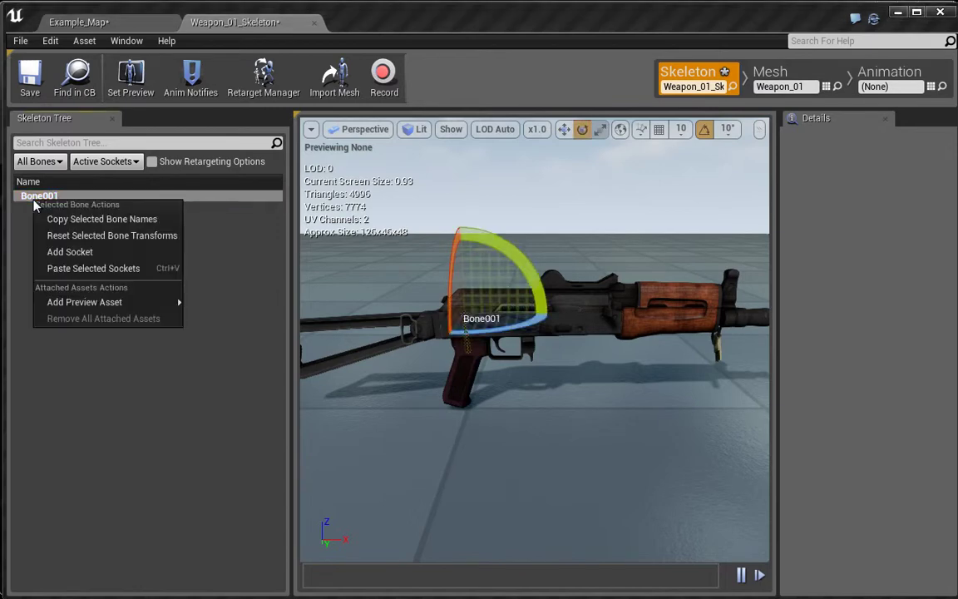
{"action": "left_click", "coordinate": [101, 251]}
{"action": "type", "text": "M"}
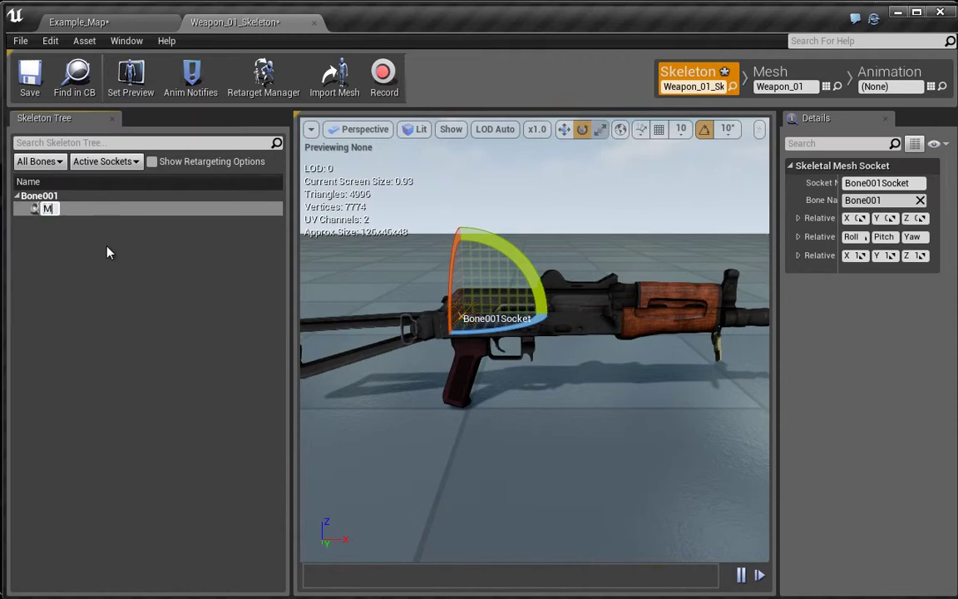
{"action": "type", "text": "uzzleFlash"}
{"action": "key", "text": "Return"}
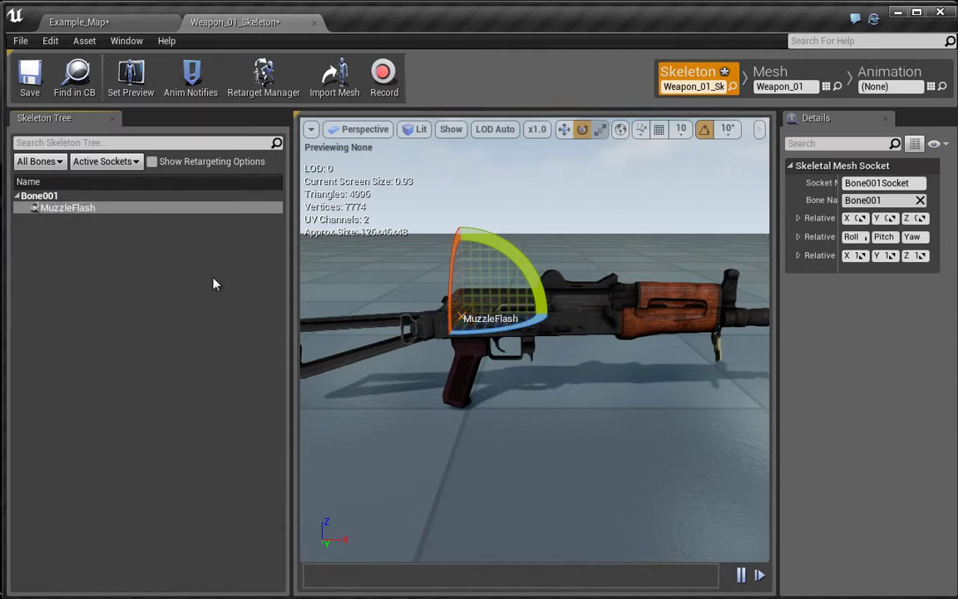
Move the MuzzleFlash socket forward along the X axis onto the front of the rifle's barrel
{"action": "right_click_drag", "start_coordinate": [487, 373], "coordinate": [501, 375]}
{"action": "key", "text": "w"}
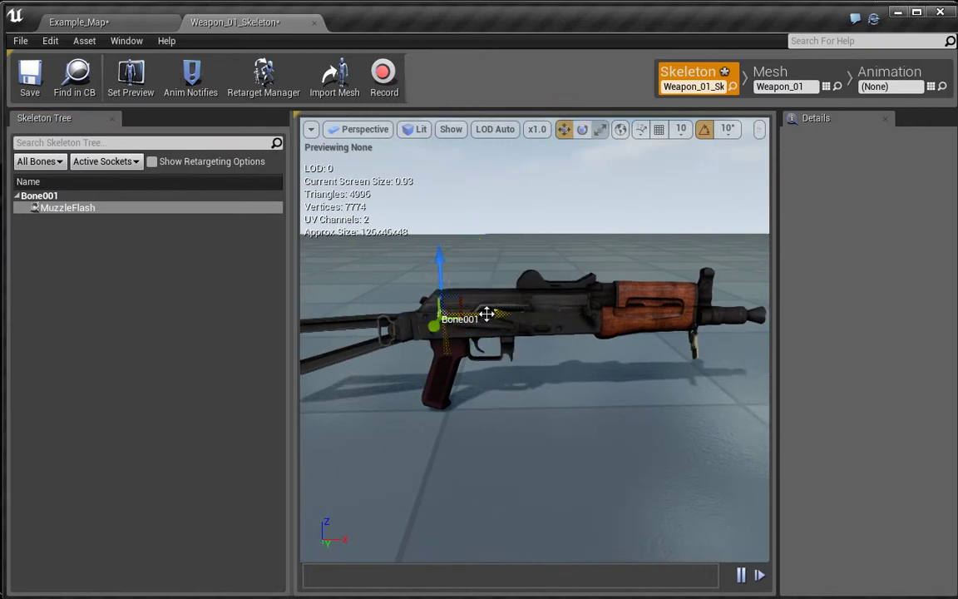
{"action": "left_click_drag", "start_coordinate": [487, 313], "coordinate": [672, 316]}
{"action": "left_click_drag", "start_coordinate": [343, 311], "coordinate": [117, 237]}
{"action": "left_click", "coordinate": [83, 208]}
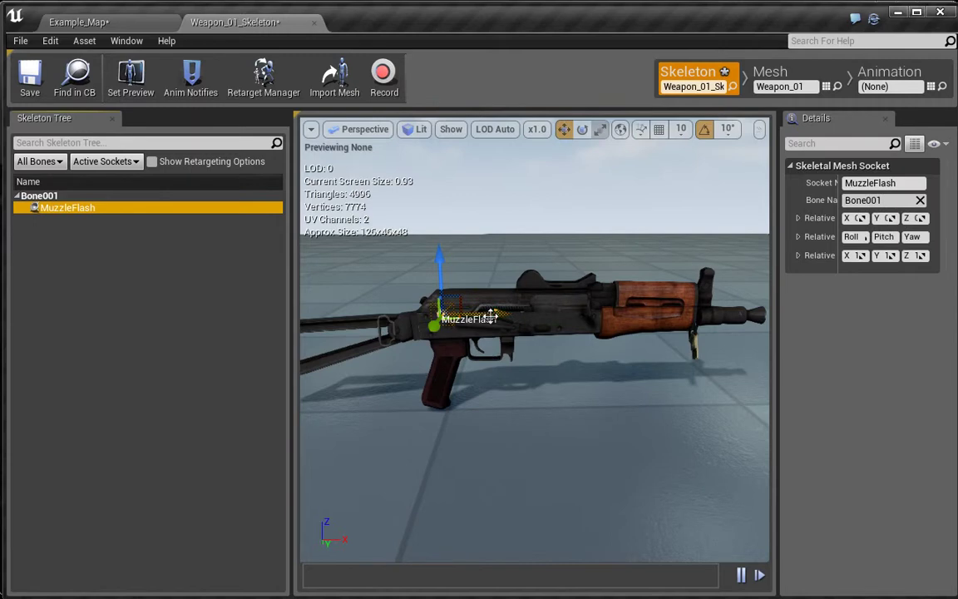
{"action": "left_click_drag", "start_coordinate": [490, 316], "coordinate": [789, 317]}
Refine the MuzzleFlash socket's position so it sits just in front of the muzzle tip, in line with the barrel's centre
{"action": "middle_click_drag", "start_coordinate": [596, 336], "coordinate": [613, 347]}
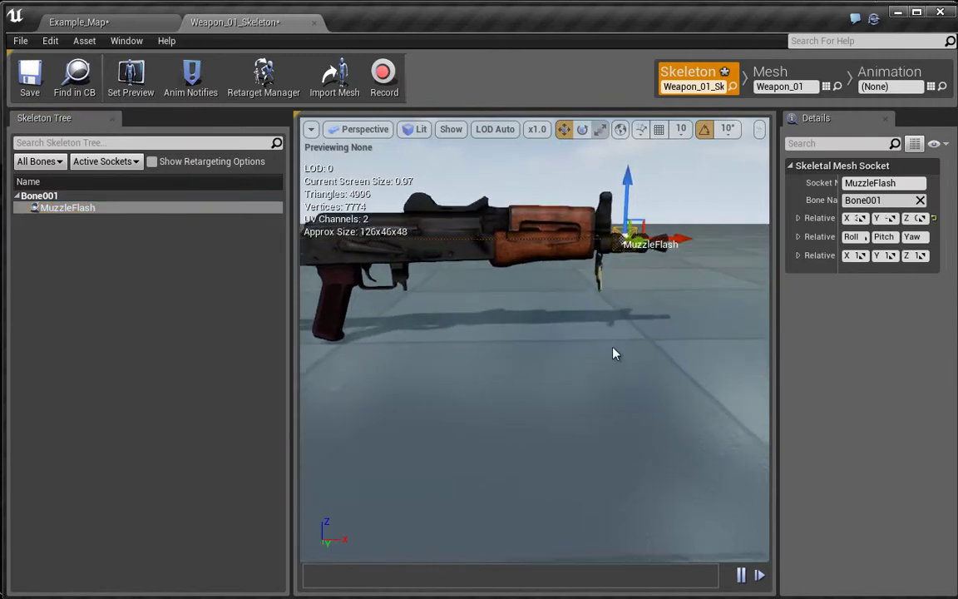
{"action": "left_click_drag", "start_coordinate": [613, 354], "coordinate": [593, 344]}
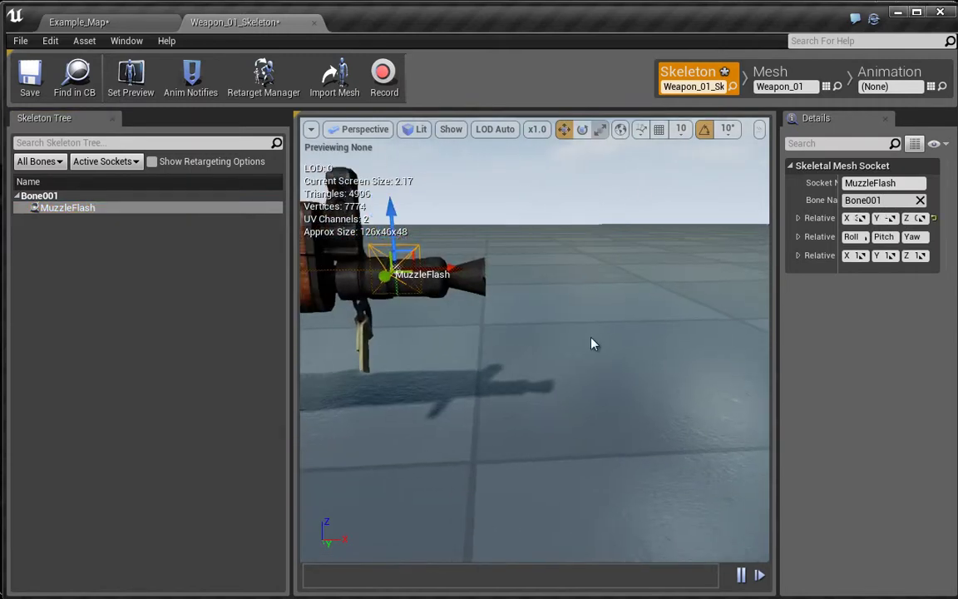
{"action": "left_click_drag", "start_coordinate": [435, 268], "coordinate": [542, 277]}
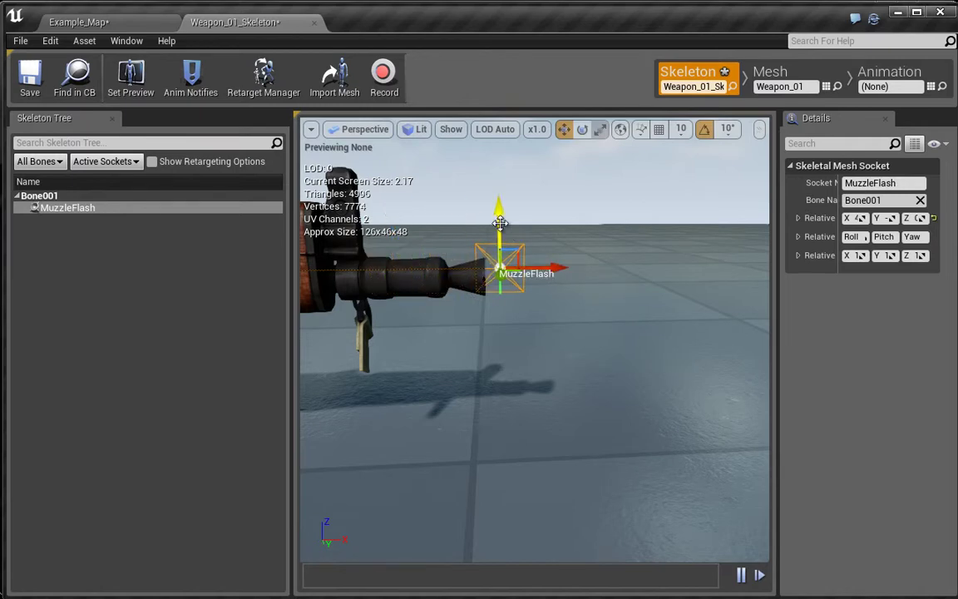
{"action": "left_click_drag", "start_coordinate": [499, 222], "coordinate": [501, 236]}
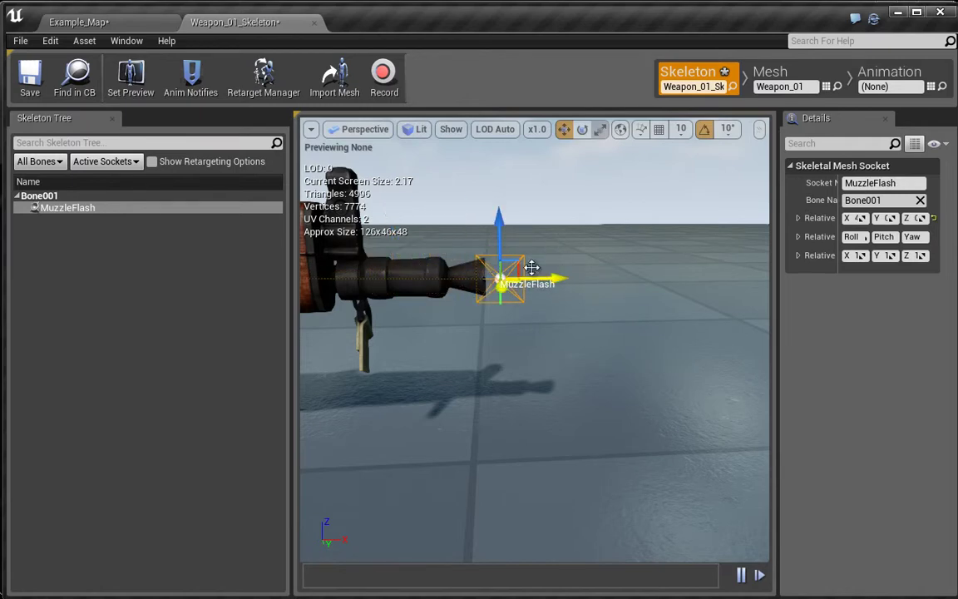
Check the socket's placement at the muzzle, then save the Weapon_01 skeleton and close its editor
{"action": "right_click_drag", "start_coordinate": [451, 355], "coordinate": [453, 363]}
{"action": "middle_click_drag", "start_coordinate": [453, 362], "coordinate": [453, 355]}
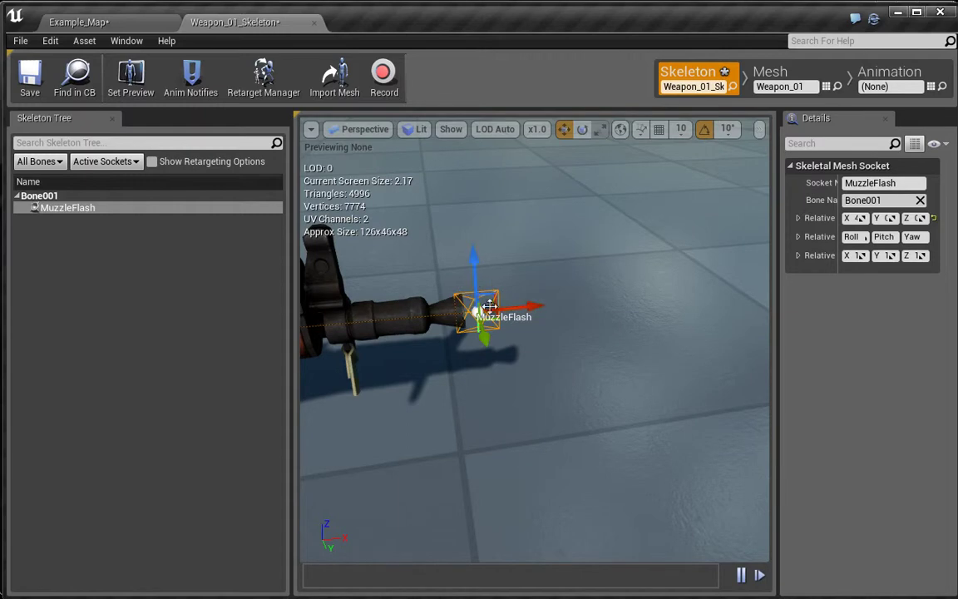
{"action": "right_click_drag", "start_coordinate": [490, 307], "coordinate": [543, 281]}
{"action": "right_click_drag", "start_coordinate": [513, 327], "coordinate": [412, 322]}
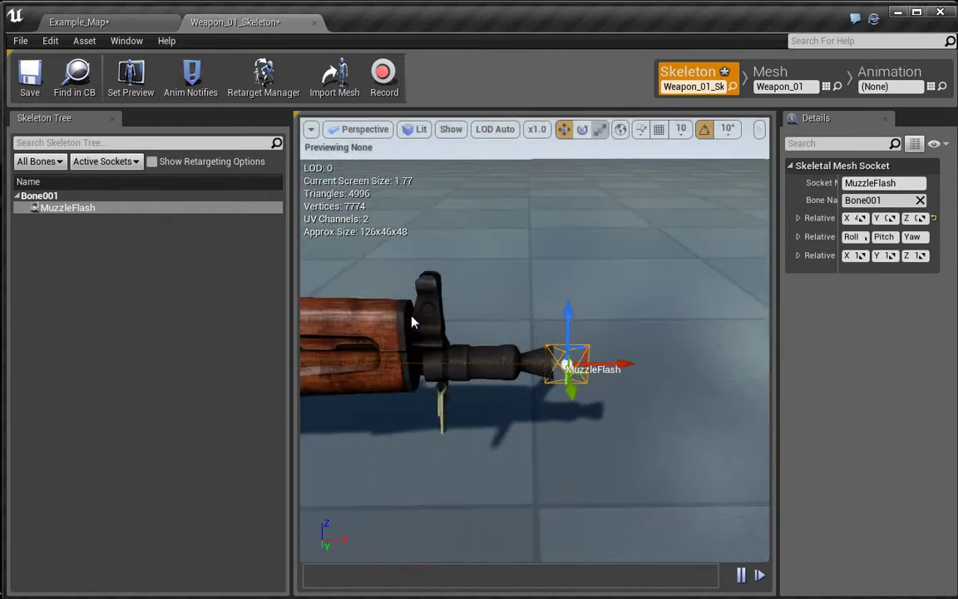
{"action": "left_click", "coordinate": [30, 79]}
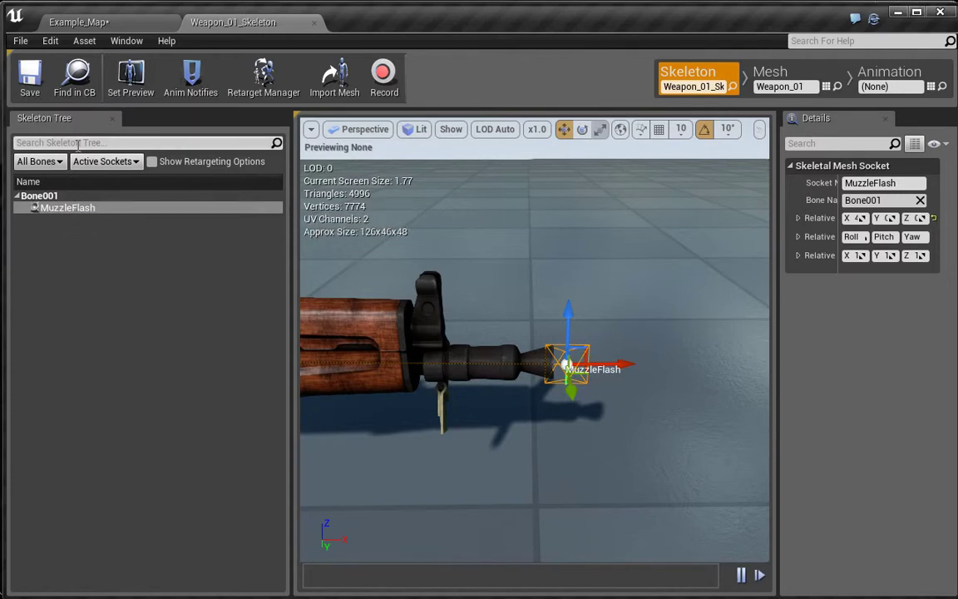
{"action": "left_click", "coordinate": [313, 23]}
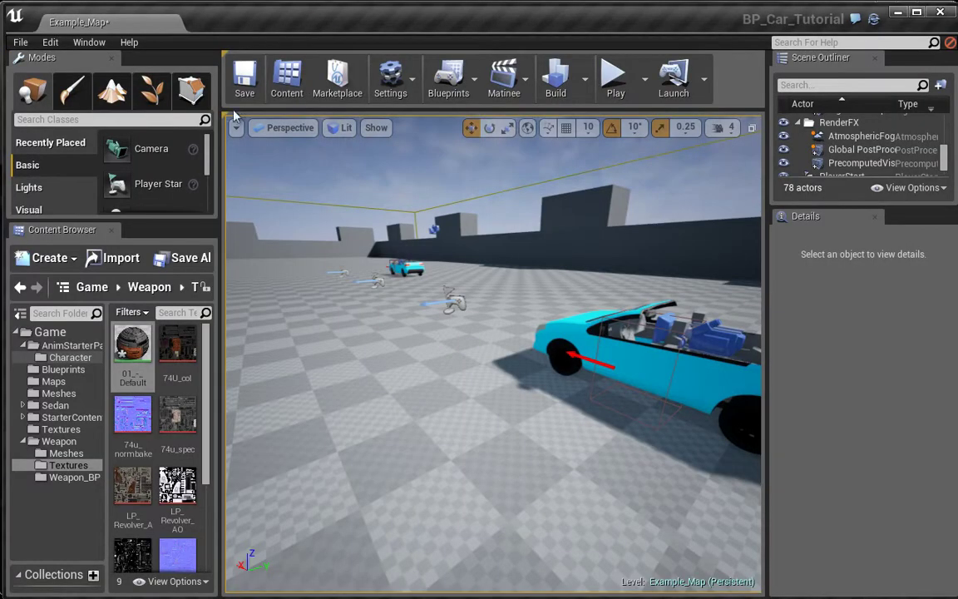
Open the ASP_Character blueprint from the Character folder of AnimStarterPack
{"action": "left_click", "coordinate": [59, 358]}
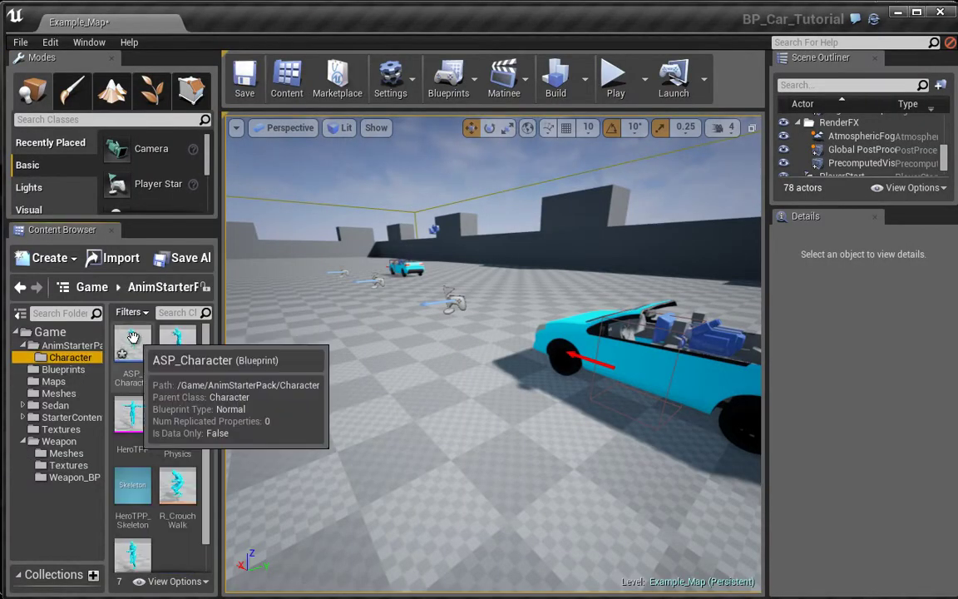
{"action": "left_click", "coordinate": [131, 353]}
{"action": "double_click", "coordinate": [130, 353]}
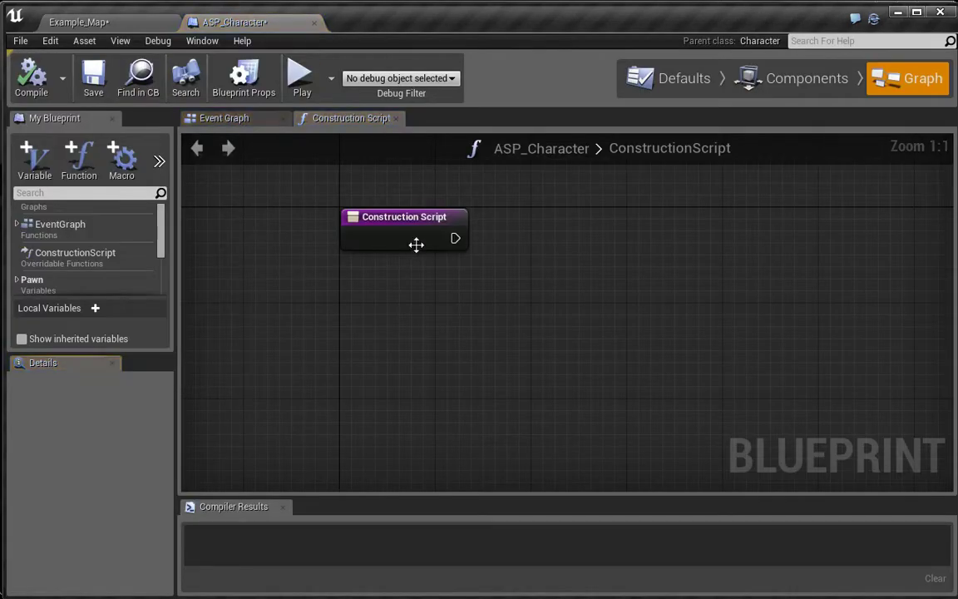
Locate the HeroTPP skeletal mesh used by the character's Mesh component and open its skeleton for editing
{"action": "left_click", "coordinate": [782, 89]}
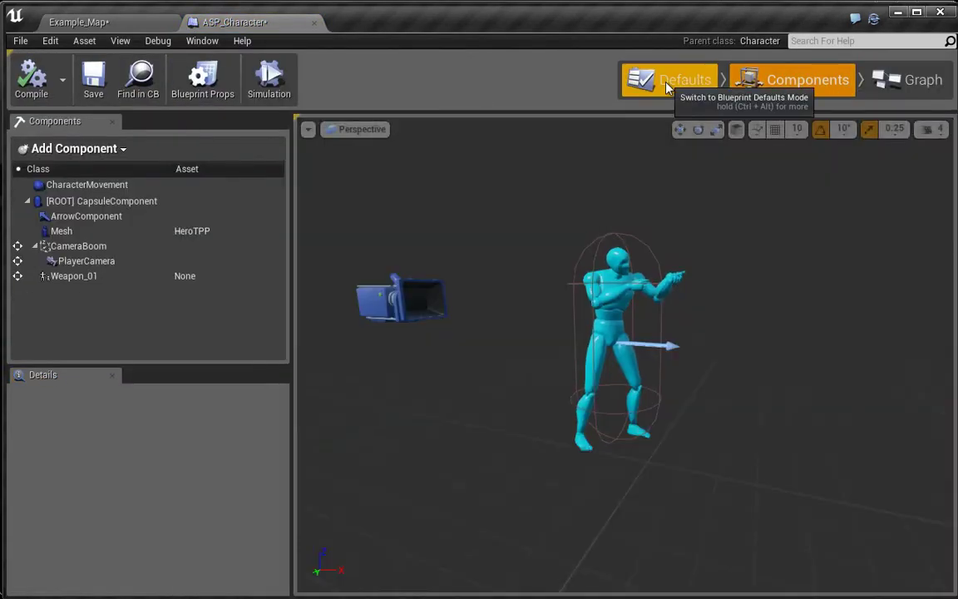
{"action": "left_click", "coordinate": [589, 318]}
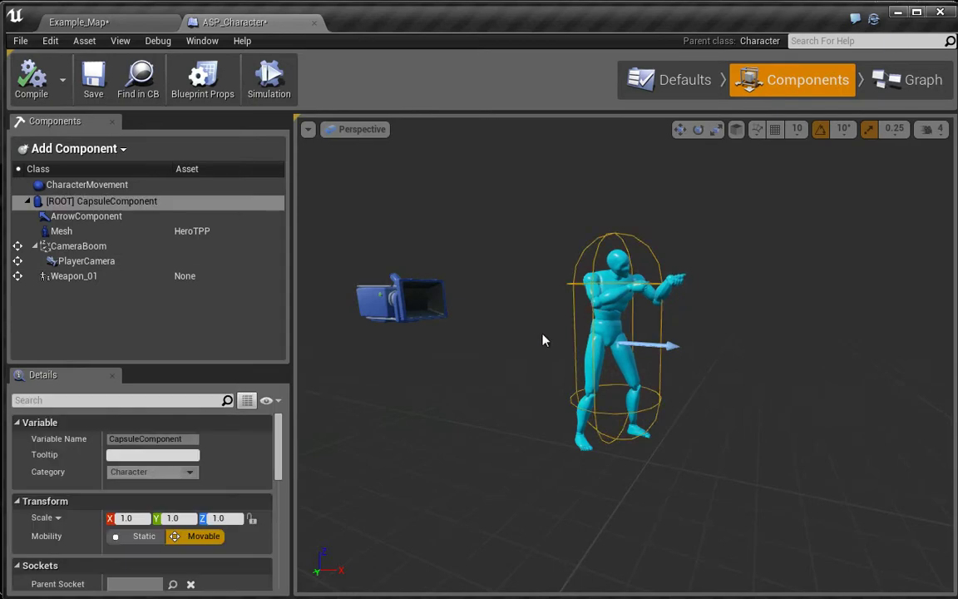
{"action": "left_click_drag", "start_coordinate": [279, 468], "coordinate": [301, 428]}
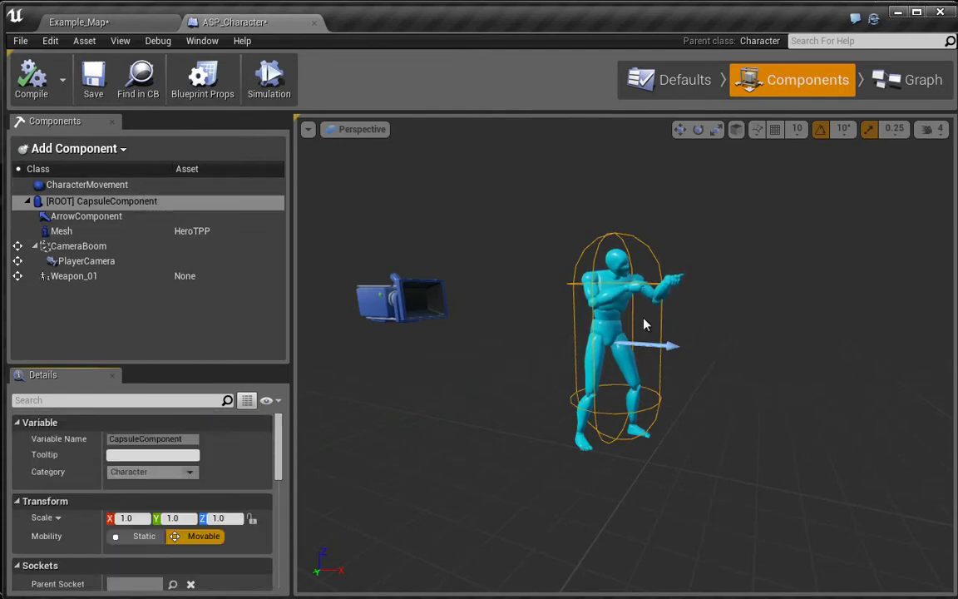
{"action": "left_click", "coordinate": [605, 293]}
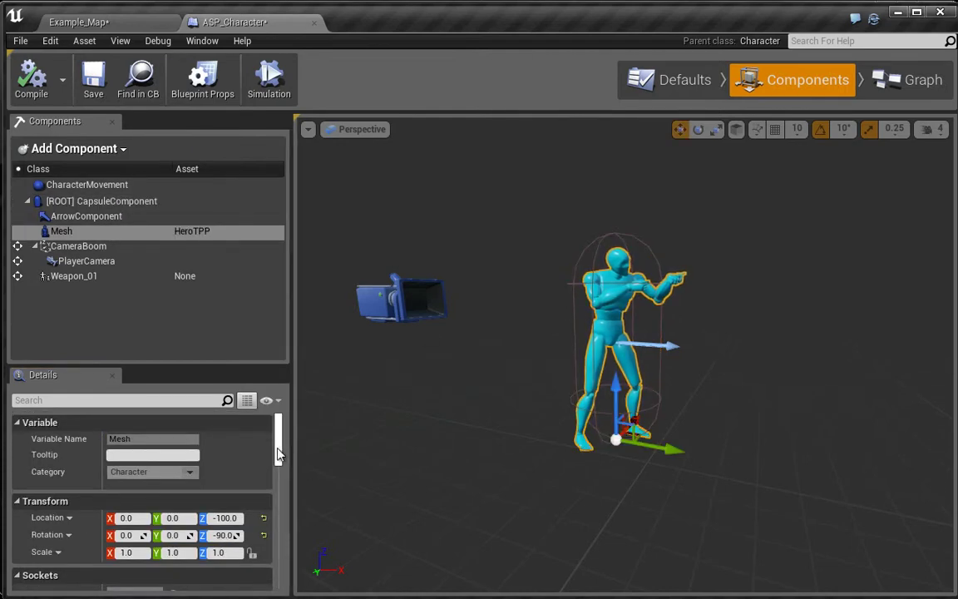
{"action": "left_click_drag", "start_coordinate": [278, 432], "coordinate": [270, 504]}
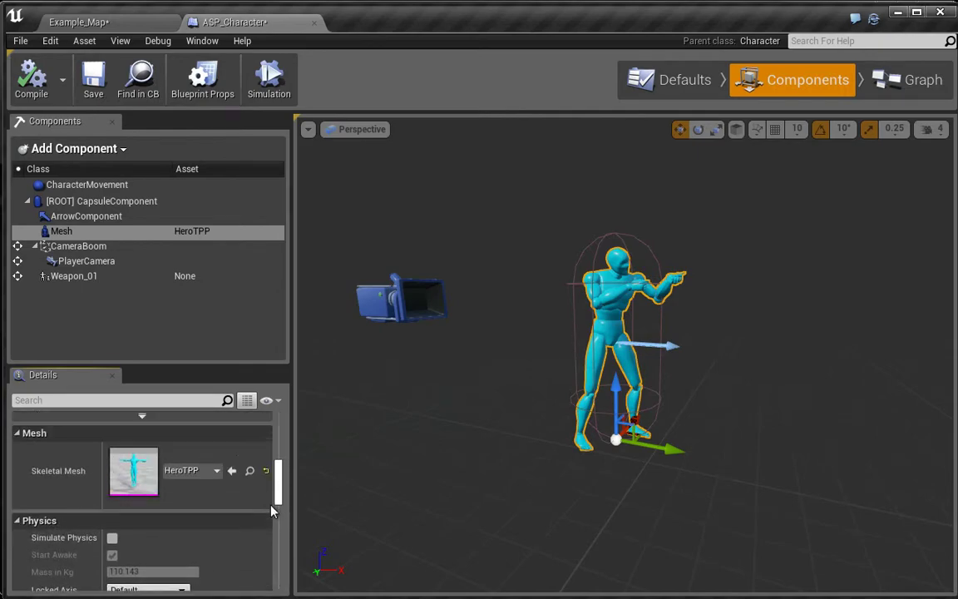
{"action": "left_click", "coordinate": [248, 473]}
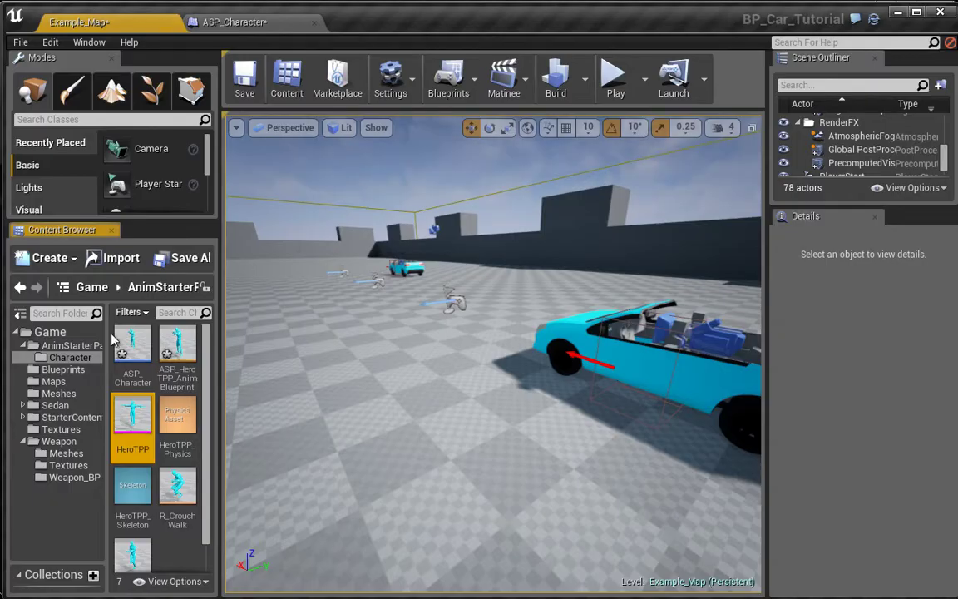
{"action": "double_click", "coordinate": [133, 414]}
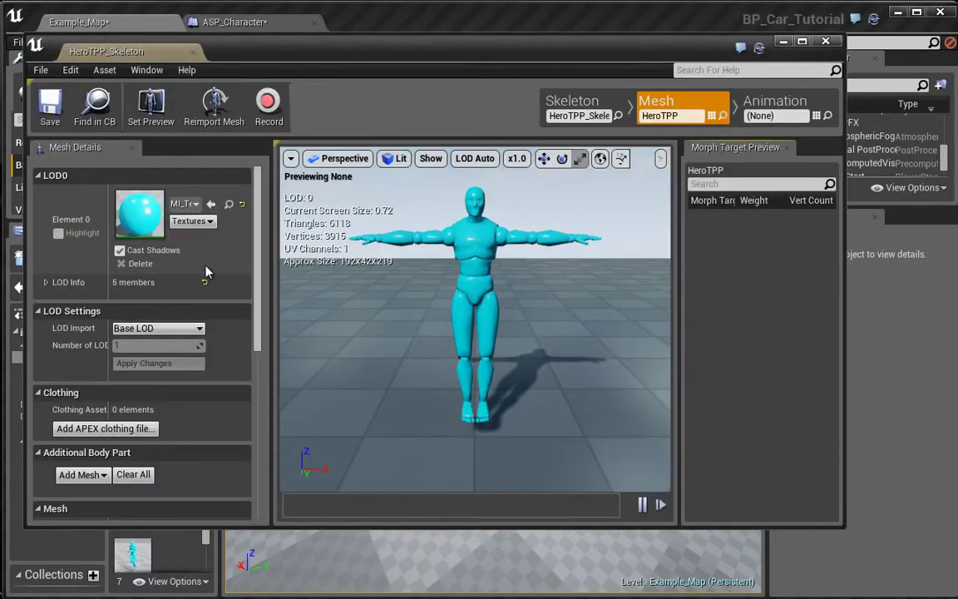
{"action": "left_click", "coordinate": [573, 104]}
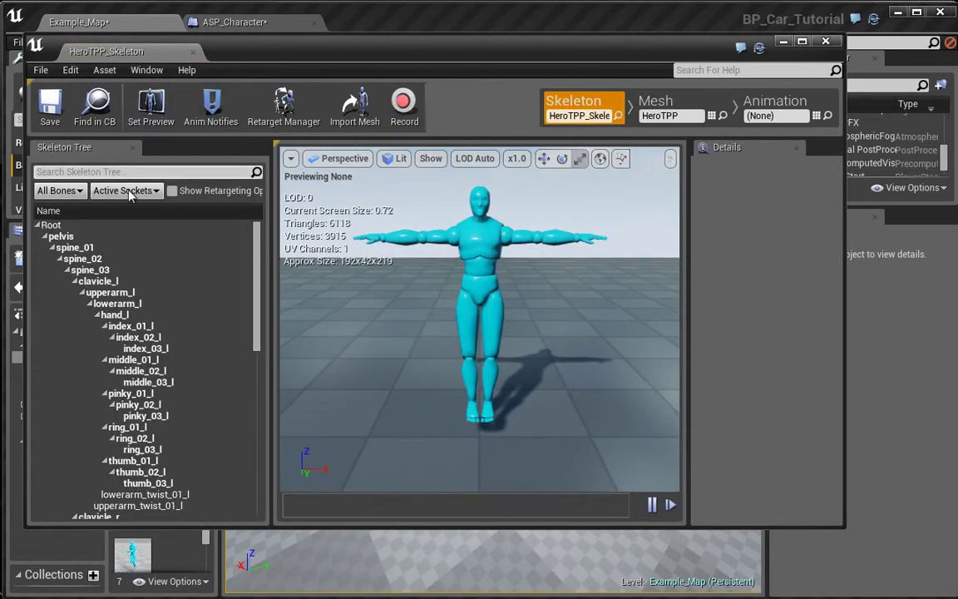
Delete the existing Weapon socket under the hand_r bone in the HeroTPP skeleton
{"action": "left_click", "coordinate": [377, 239]}
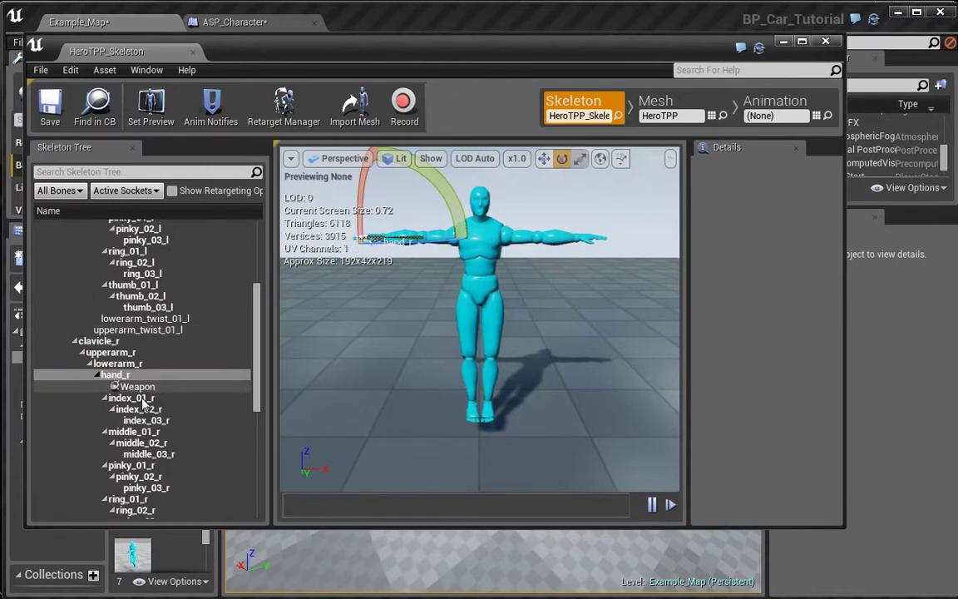
{"action": "left_click", "coordinate": [139, 387]}
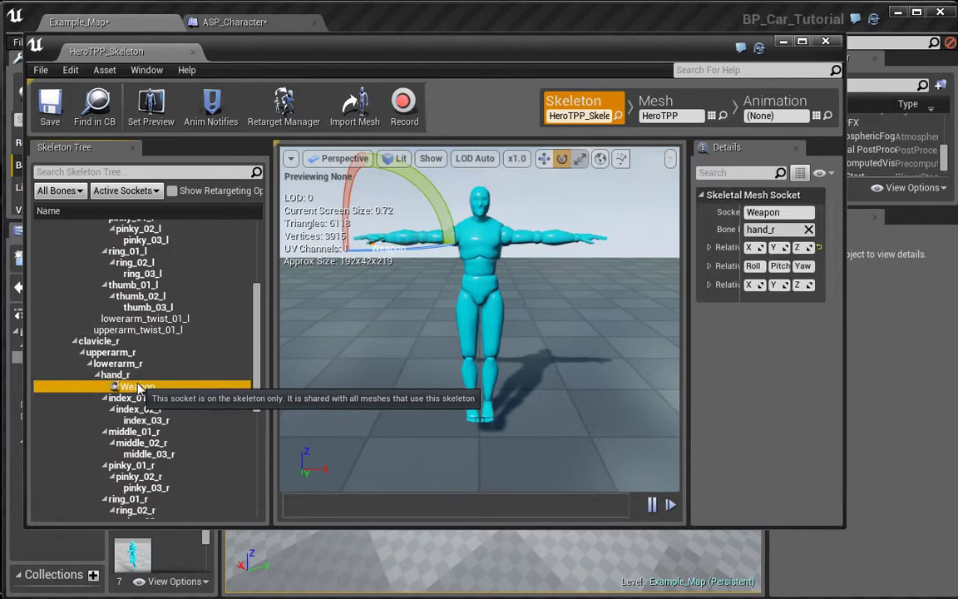
{"action": "right_click", "coordinate": [135, 387]}
{"action": "left_click", "coordinate": [158, 366]}
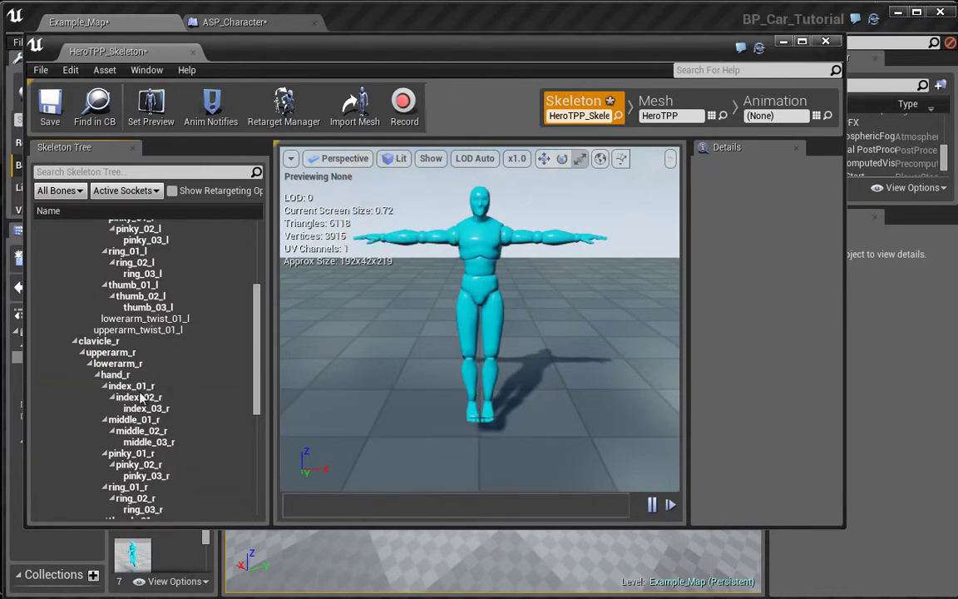
Add a new socket to the hand_r bone and name it Weapon
{"action": "left_click", "coordinate": [117, 376]}
{"action": "right_click", "coordinate": [116, 375]}
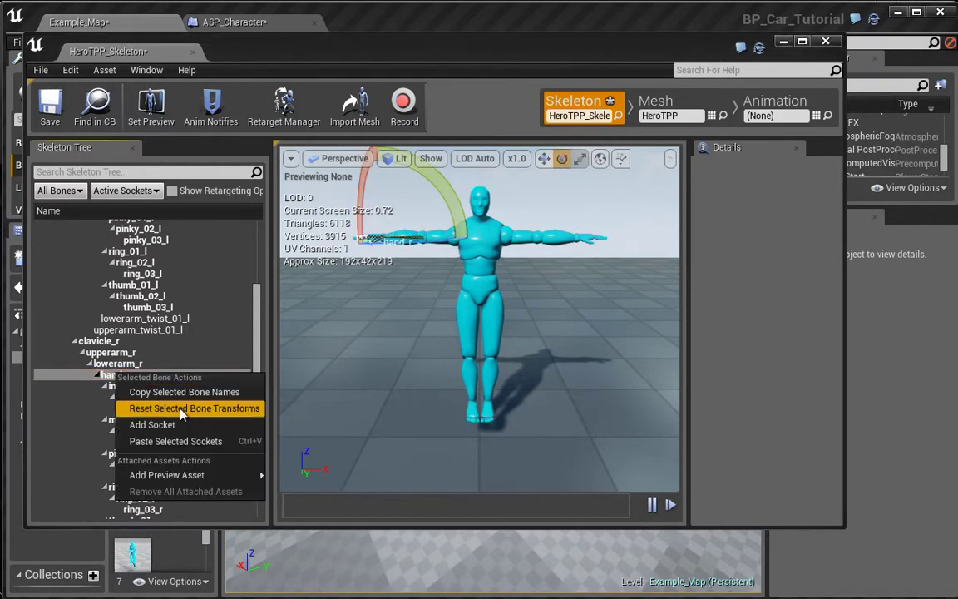
{"action": "left_click", "coordinate": [189, 428]}
{"action": "type", "text": "We"}
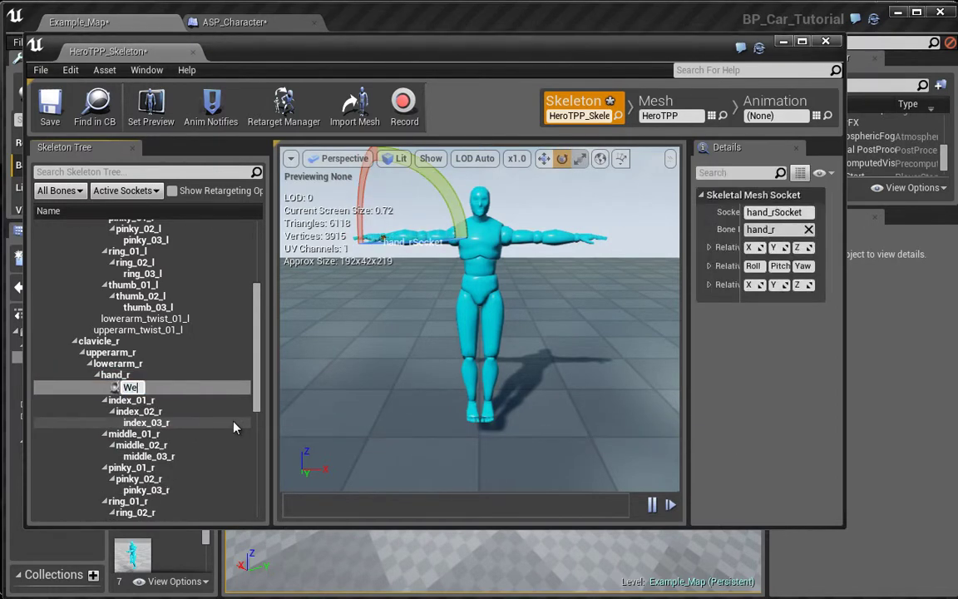
{"action": "type", "text": "apon"}
{"action": "key", "text": "Return"}
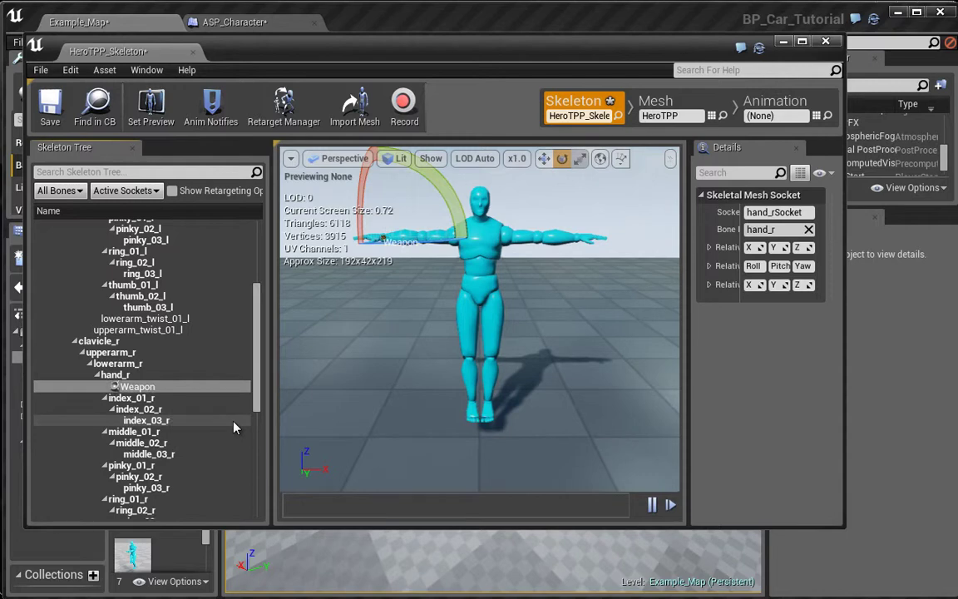
Move the Weapon socket down below the character's right hand and outward along the X axis toward the fingers
{"action": "right_click_drag", "start_coordinate": [461, 373], "coordinate": [426, 276]}
{"action": "left_click", "coordinate": [187, 386]}
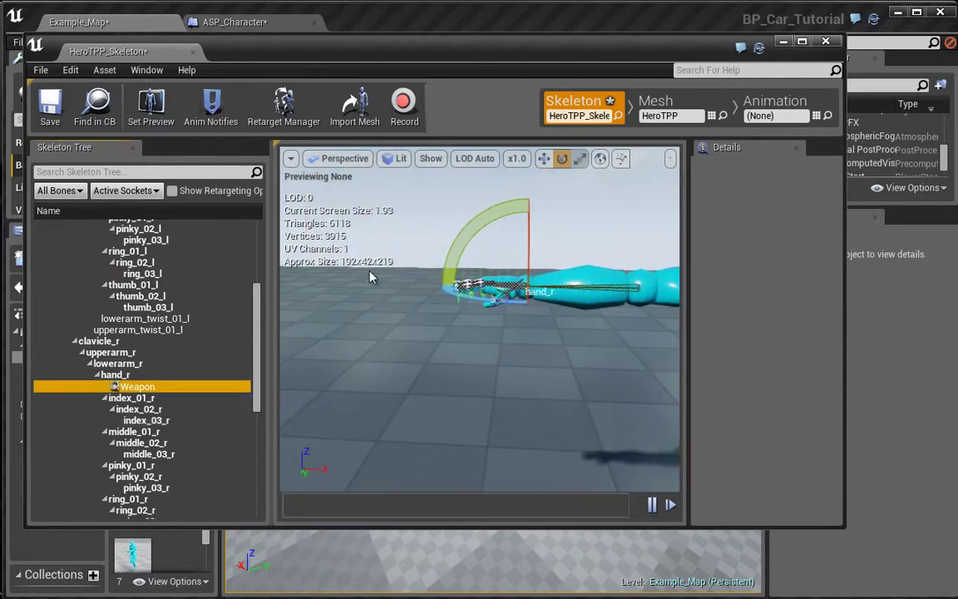
{"action": "right_click_drag", "start_coordinate": [498, 342], "coordinate": [486, 297]}
{"action": "key", "text": "w"}
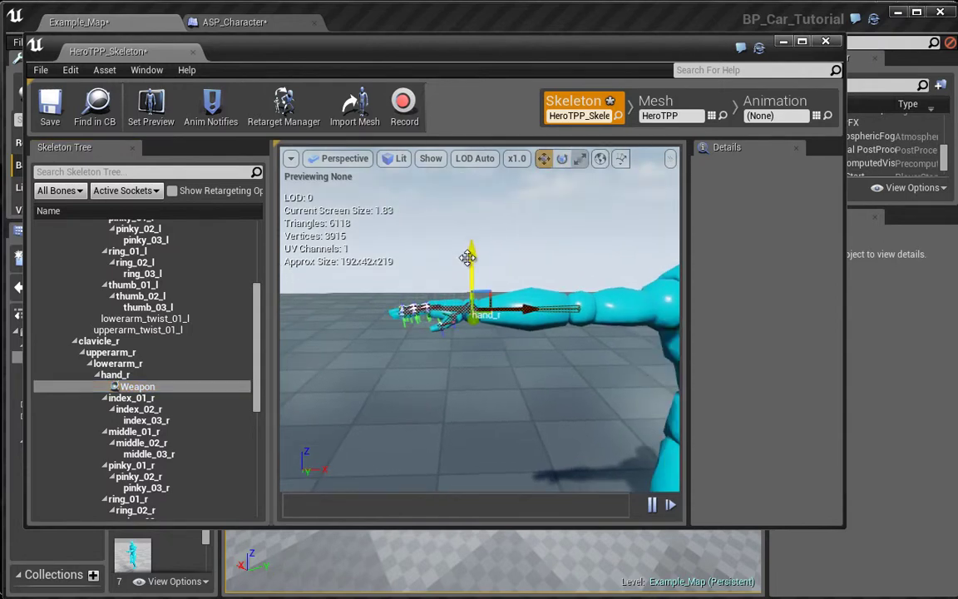
{"action": "left_click_drag", "start_coordinate": [469, 258], "coordinate": [469, 280]}
{"action": "key", "text": "ctrl+z"}
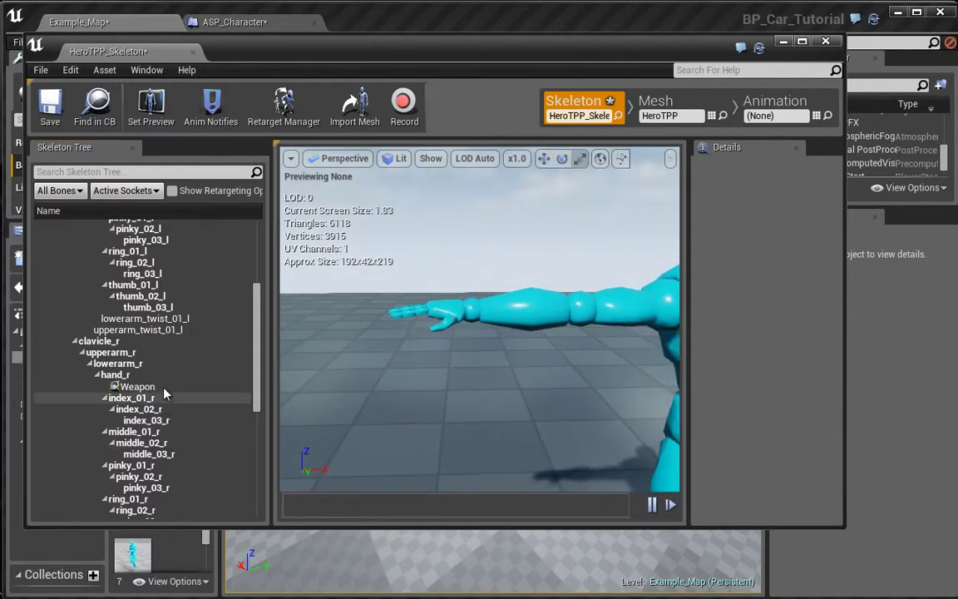
{"action": "left_click", "coordinate": [142, 388]}
{"action": "left_click_drag", "start_coordinate": [472, 262], "coordinate": [470, 279]}
{"action": "left_click_drag", "start_coordinate": [504, 323], "coordinate": [455, 317]}
Shift the Weapon socket along the Y axis so it sits beneath the palm beside the thumb
{"action": "right_click_drag", "start_coordinate": [532, 377], "coordinate": [533, 355]}
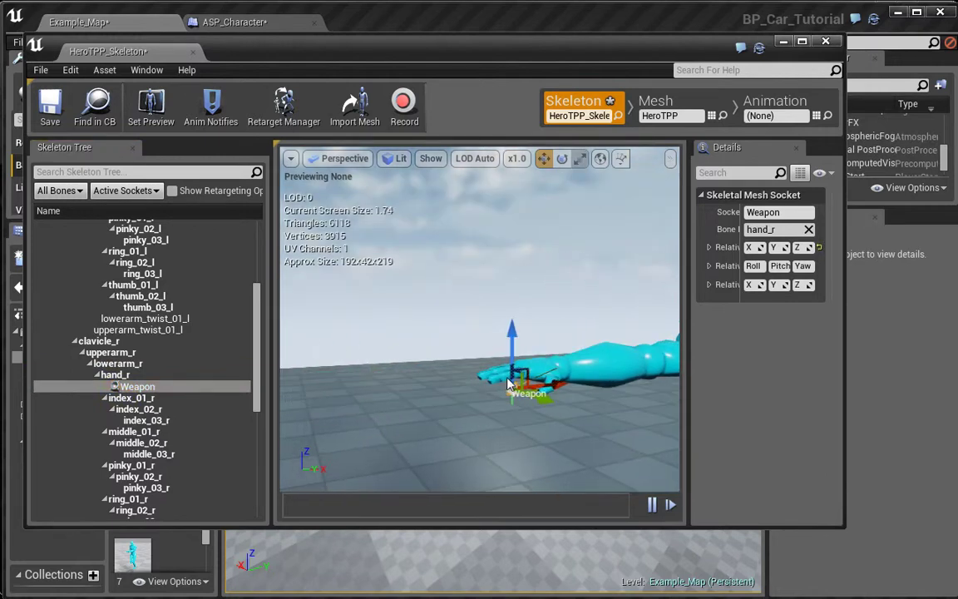
{"action": "scroll", "coordinate": [532, 355], "scroll_direction": "up", "scroll_amount": 3}
{"action": "middle_click_drag", "start_coordinate": [533, 355], "coordinate": [530, 361]}
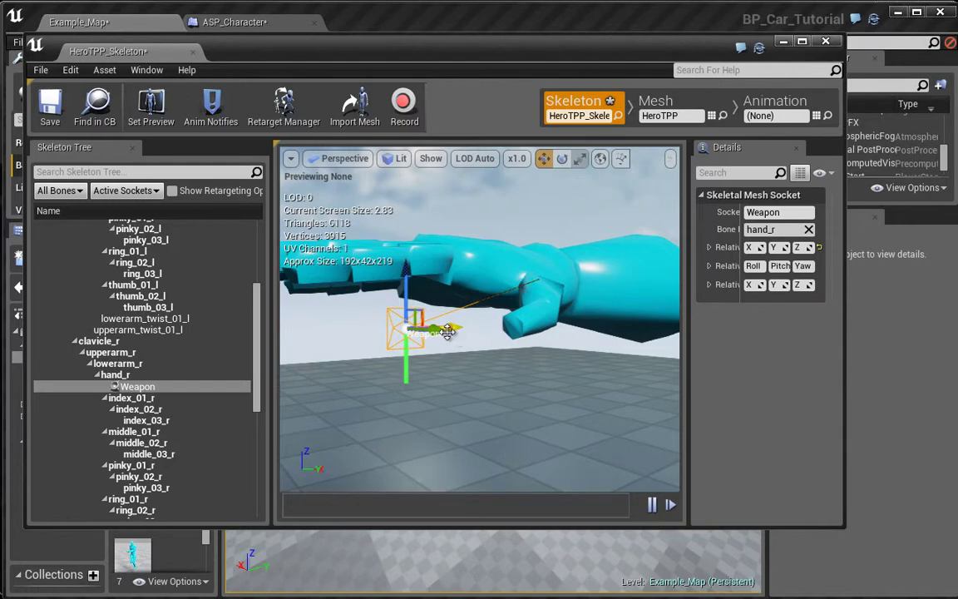
{"action": "left_click_drag", "start_coordinate": [446, 330], "coordinate": [512, 329]}
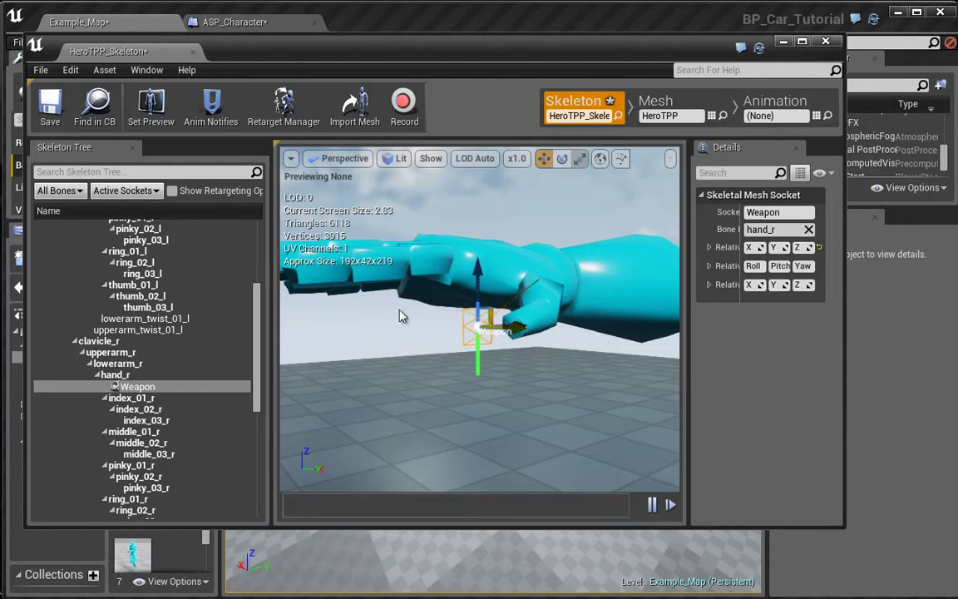
Save the HeroTPP skeleton and close its editor, then compile the ASP_Character blueprint
{"action": "left_click", "coordinate": [49, 103]}
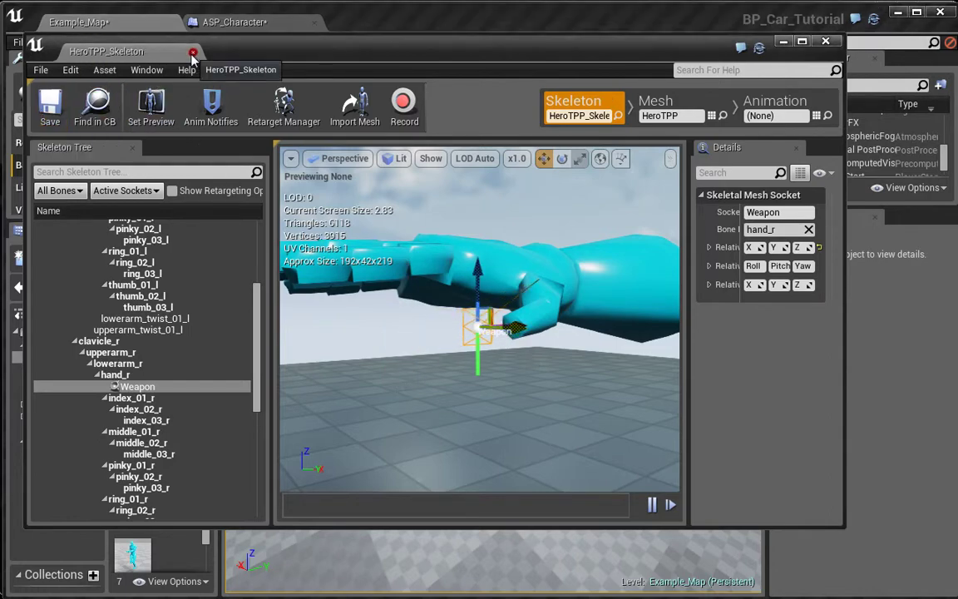
{"action": "left_click", "coordinate": [195, 51]}
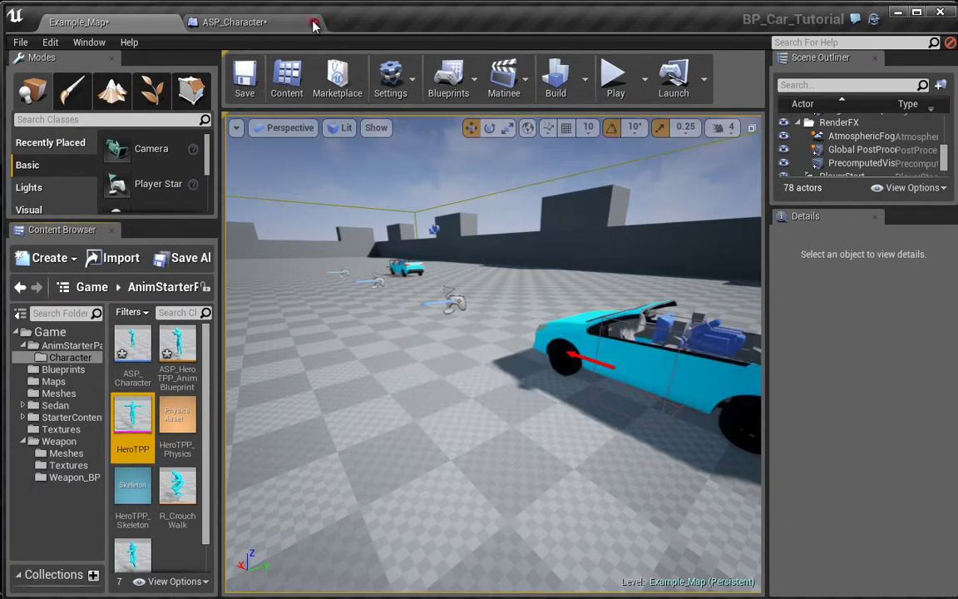
{"action": "left_click", "coordinate": [260, 25]}
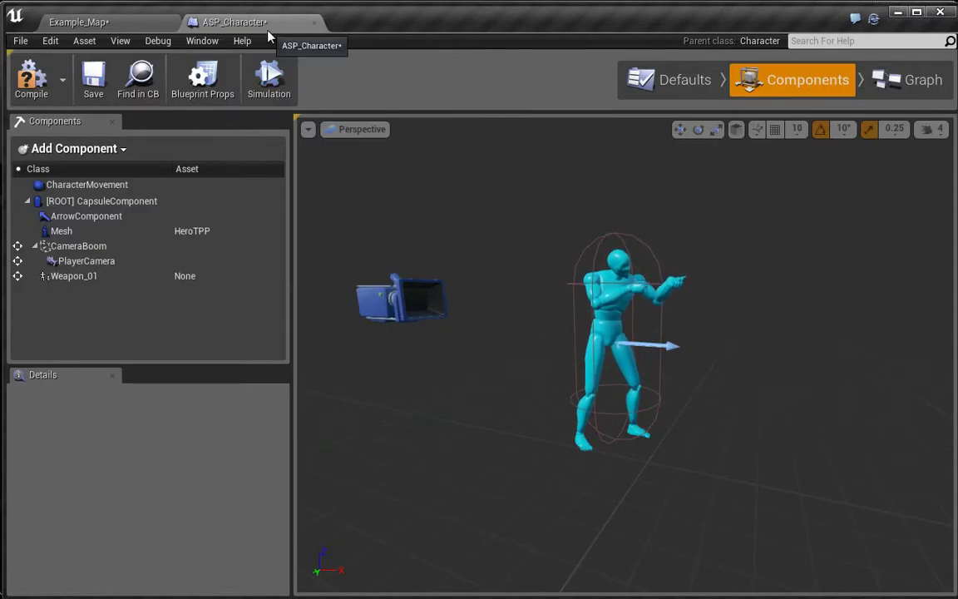
{"action": "left_click", "coordinate": [26, 83]}
Create an Actor blueprint named BP_Weapon_01 in the Weapon_BP folder and open it
{"action": "left_click", "coordinate": [79, 22]}
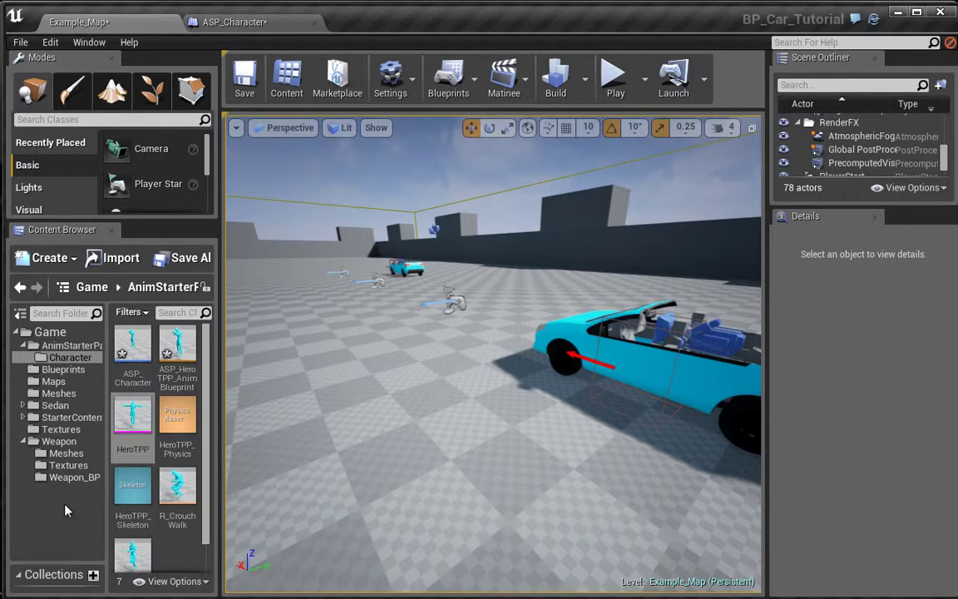
{"action": "left_click", "coordinate": [67, 479]}
{"action": "right_click", "coordinate": [177, 340]}
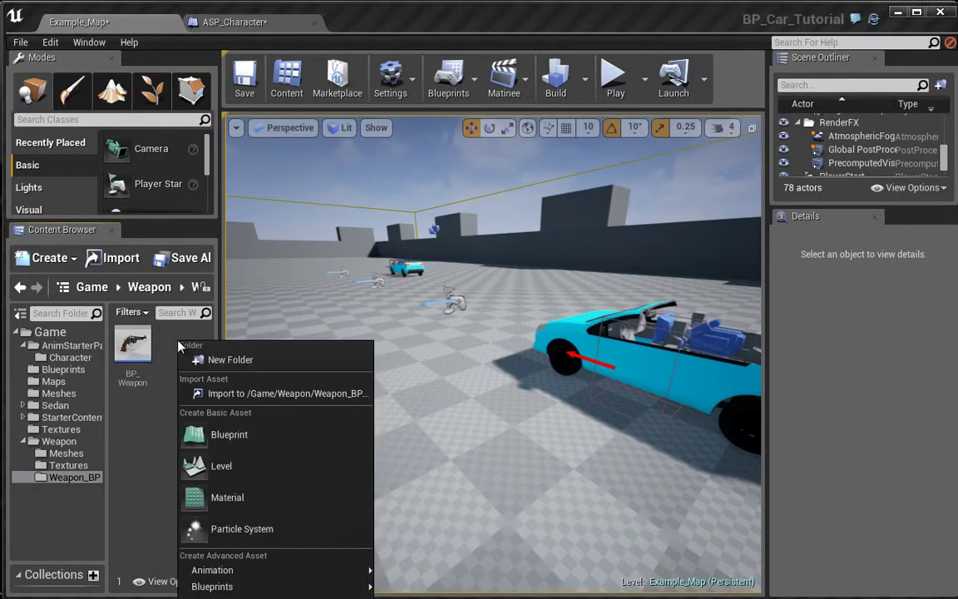
{"action": "left_click", "coordinate": [260, 434]}
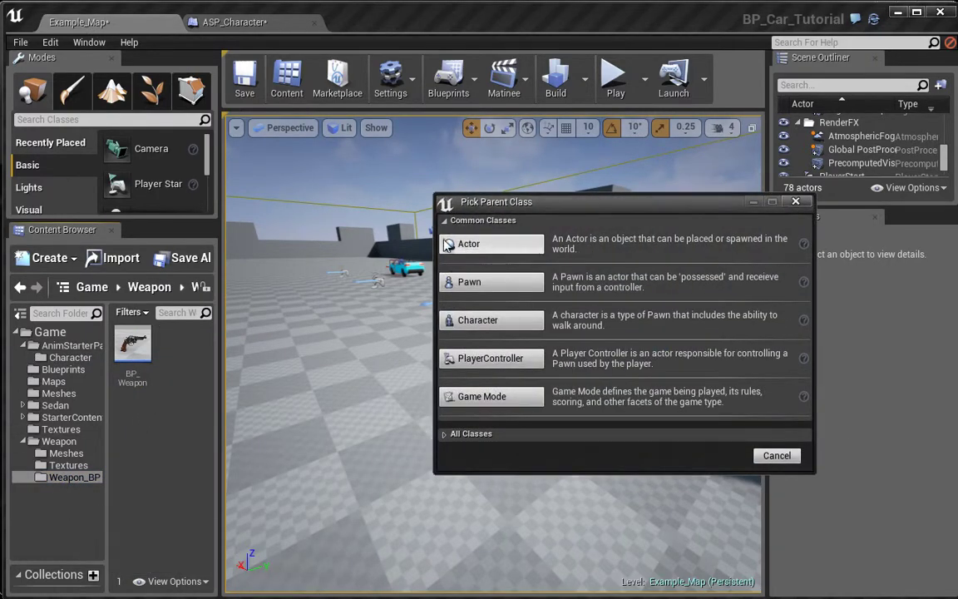
{"action": "left_click", "coordinate": [468, 247]}
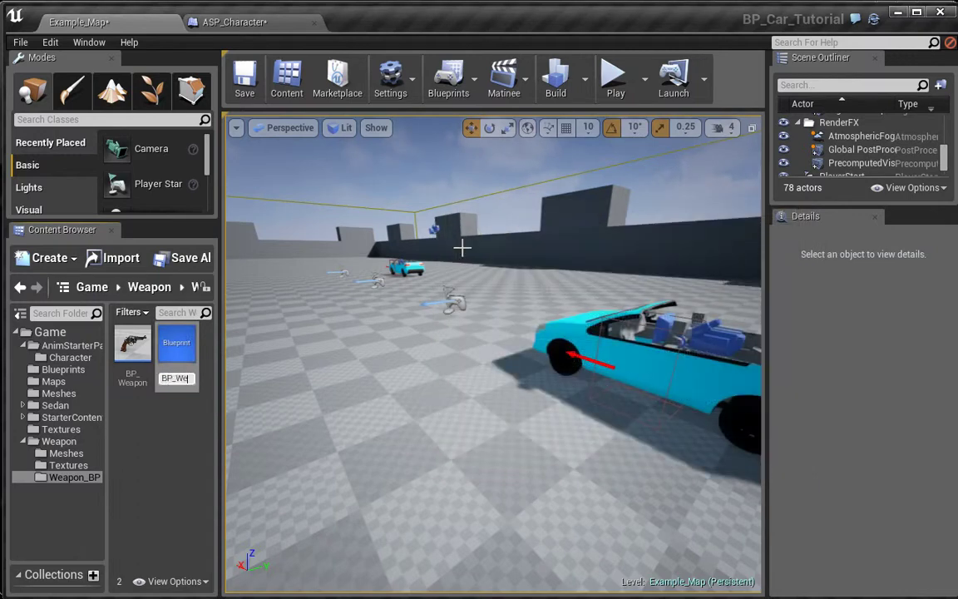
{"action": "type", "text": "BP_Weapon_"}
{"action": "key", "text": "Return"}
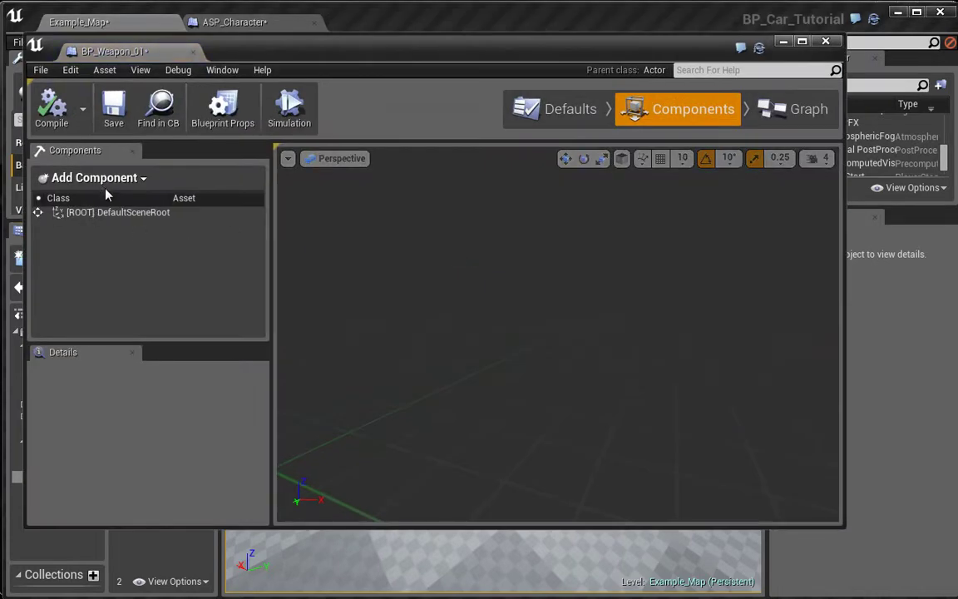
Add a Scene component to BP_Weapon_01 as its root and name it Root
{"action": "left_click", "coordinate": [96, 177]}
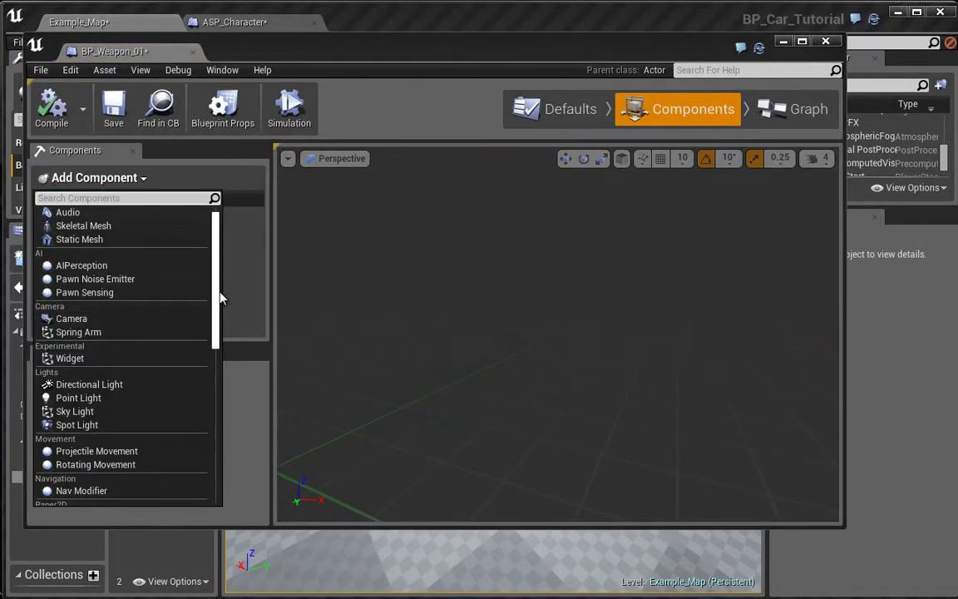
{"action": "scroll", "coordinate": [218, 299], "scroll_direction": "down", "scroll_amount": 10}
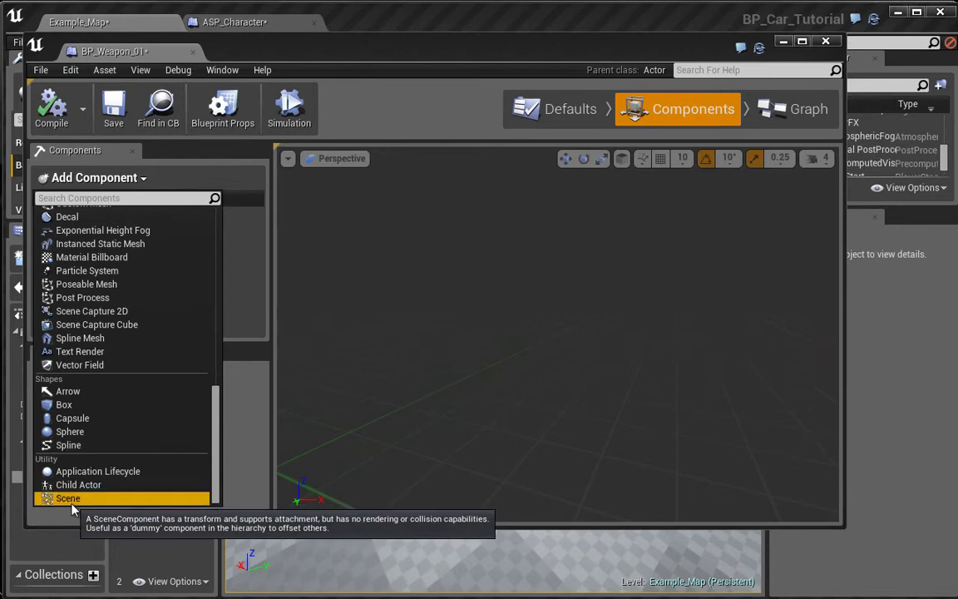
{"action": "left_click", "coordinate": [72, 499]}
{"action": "type", "text": "Roo"}
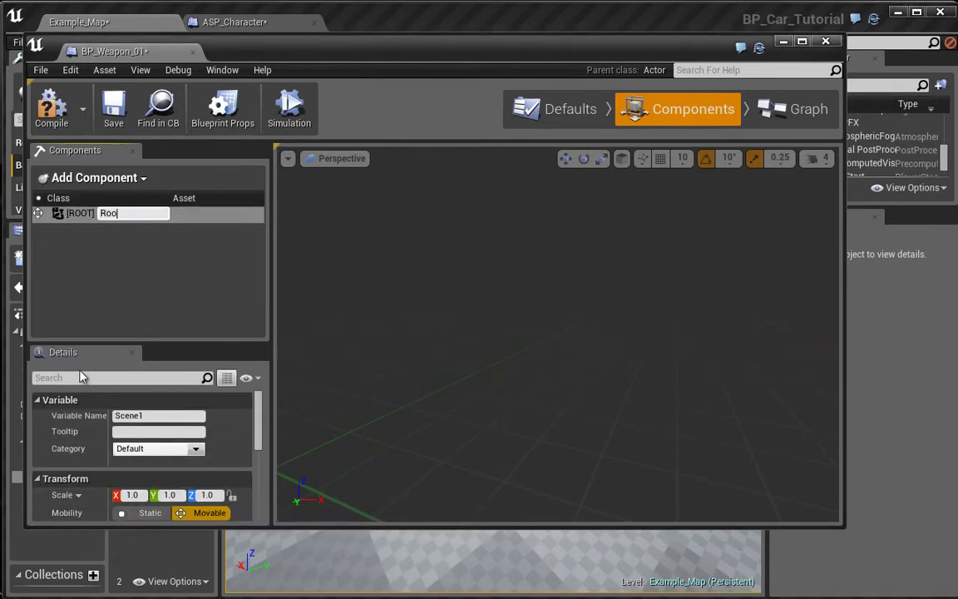
{"action": "type", "text": "t"}
{"action": "key", "text": "Return"}
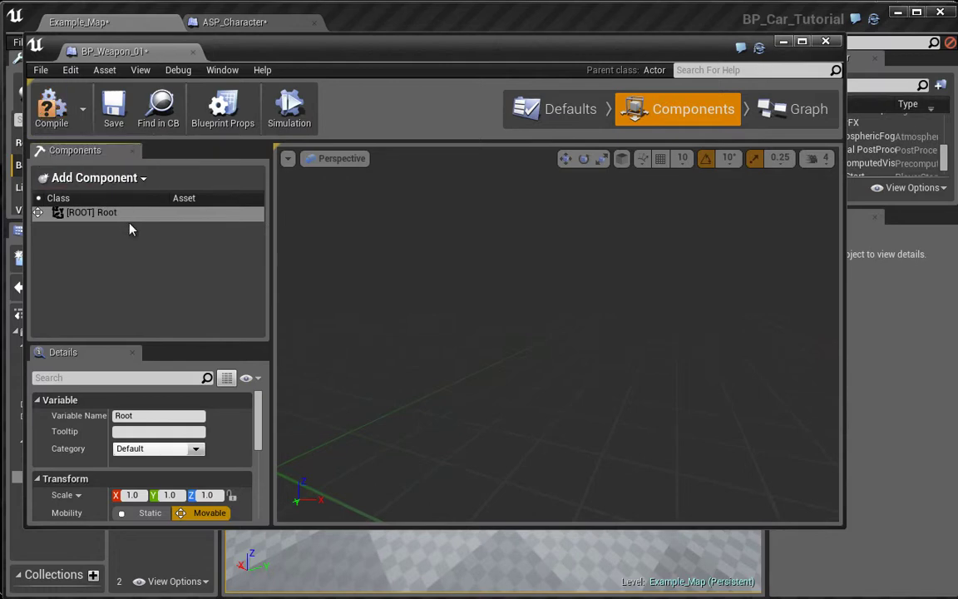
Add a Skeletal Mesh component under Root in BP_Weapon_01 and name it Weapon_01
{"action": "left_click", "coordinate": [74, 264]}
{"action": "left_click", "coordinate": [102, 178]}
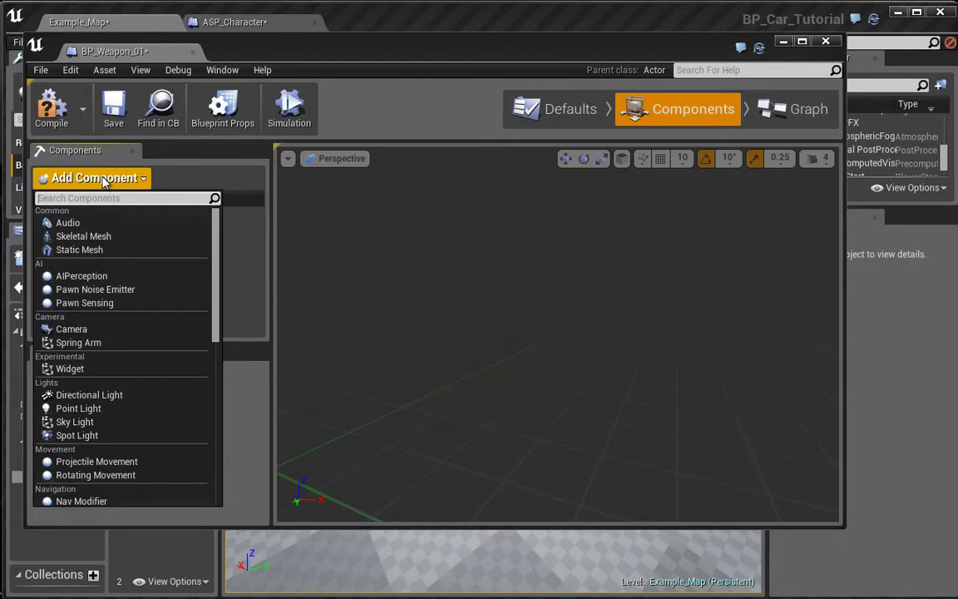
{"action": "type", "text": "ske"}
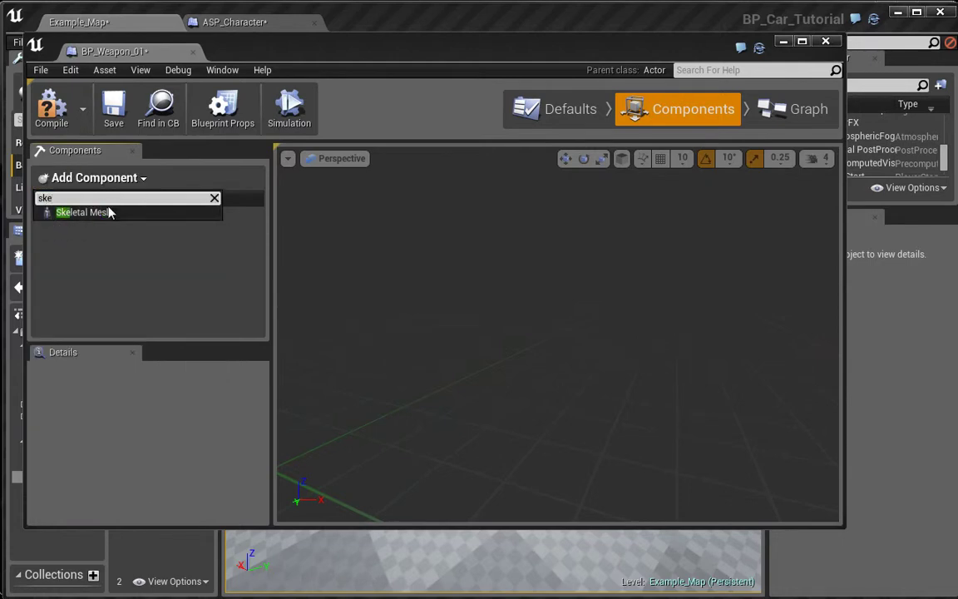
{"action": "left_click", "coordinate": [83, 213]}
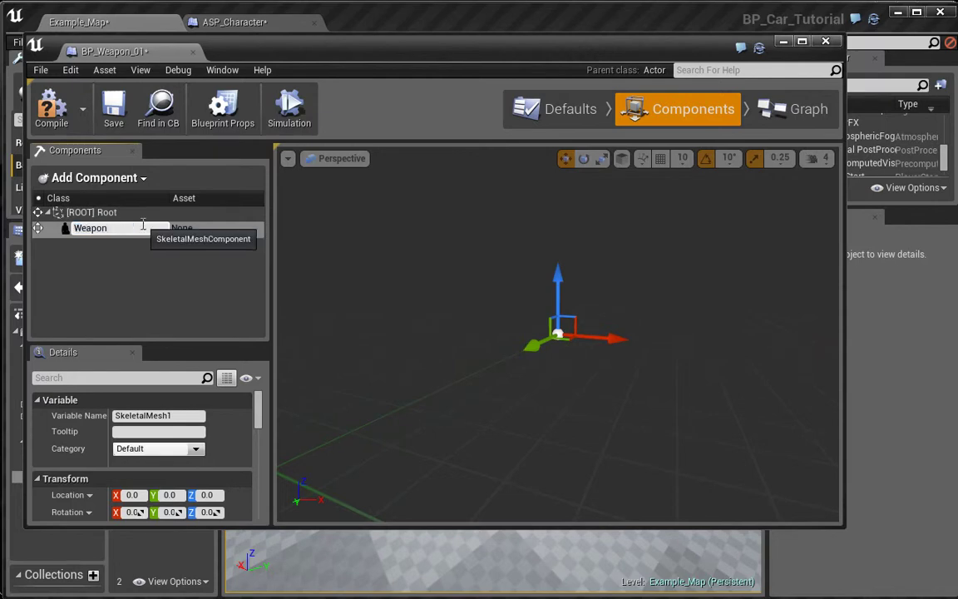
{"action": "type", "text": "Weapon_01"}
{"action": "key", "text": "Return"}
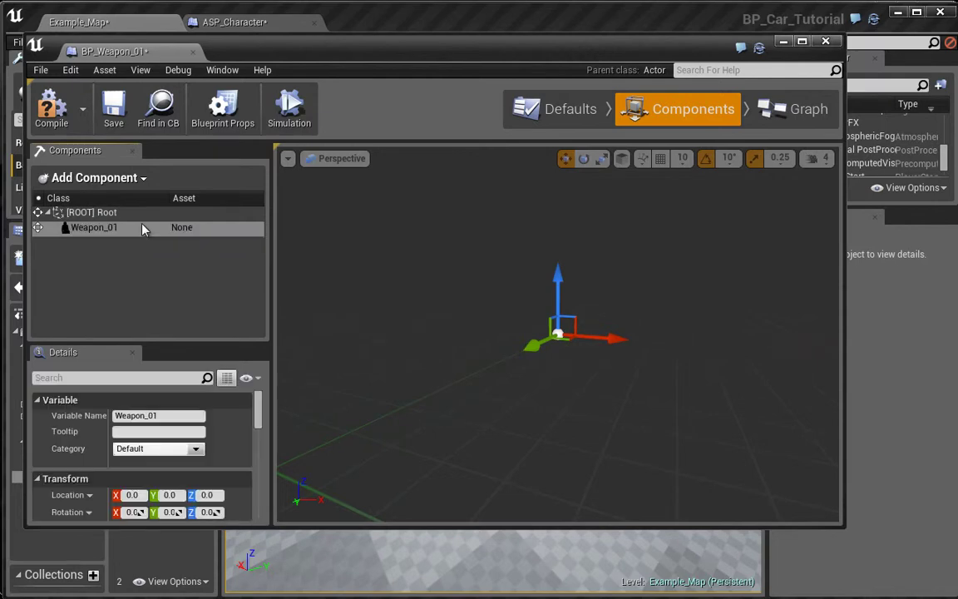
Assign the Weapon_01 skeletal mesh asset to the new Weapon_01 component
{"action": "left_click", "coordinate": [99, 234]}
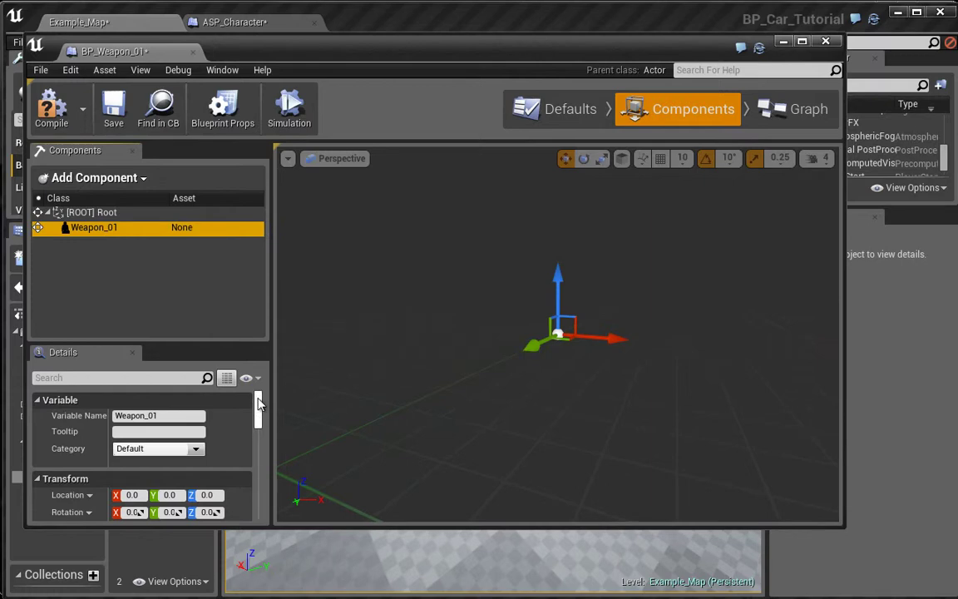
{"action": "left_click_drag", "start_coordinate": [258, 403], "coordinate": [248, 431]}
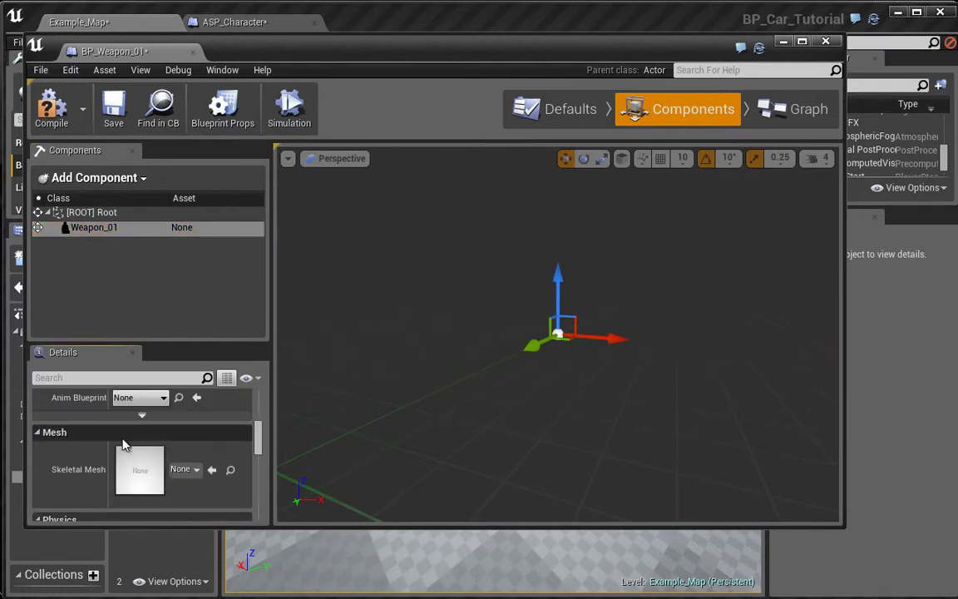
{"action": "left_click", "coordinate": [196, 470]}
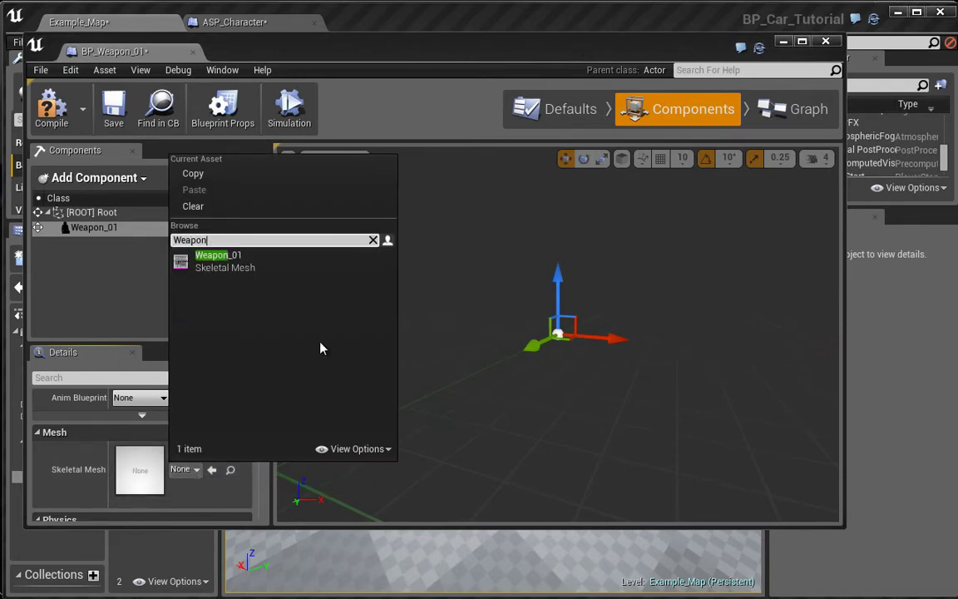
{"action": "left_click", "coordinate": [220, 260]}
{"action": "left_click_drag", "start_coordinate": [468, 410], "coordinate": [498, 419]}
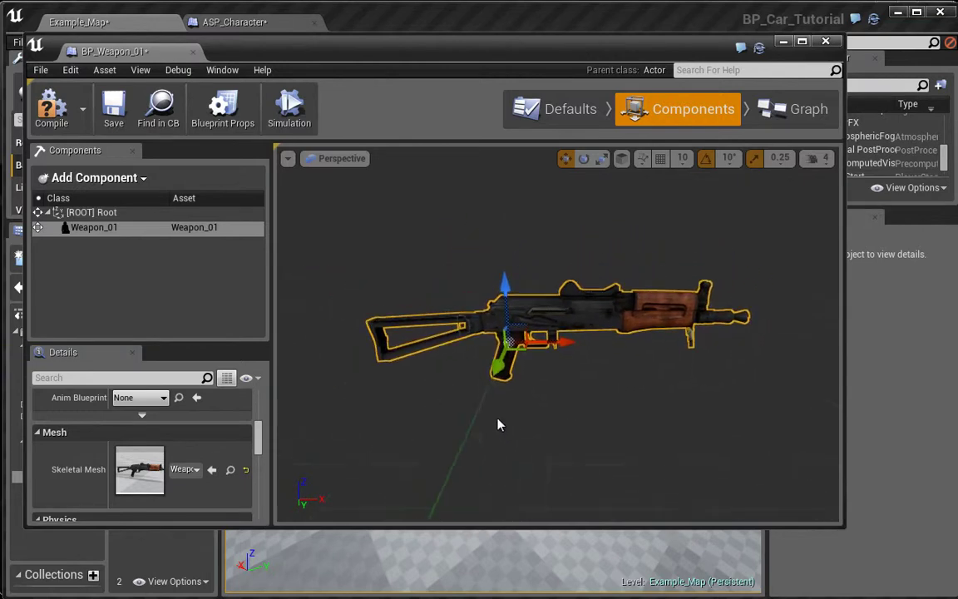
Compile the BP_Weapon_01 blueprint and return to the ASP_Character blueprint
{"action": "left_click", "coordinate": [60, 112]}
{"action": "left_click_drag", "start_coordinate": [336, 56], "coordinate": [359, 68]}
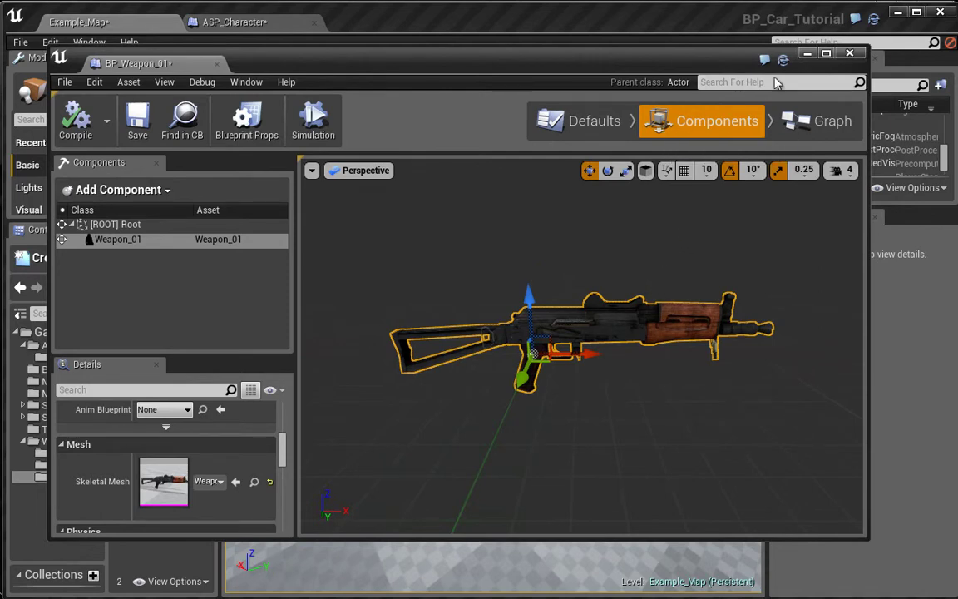
{"action": "left_click", "coordinate": [850, 54]}
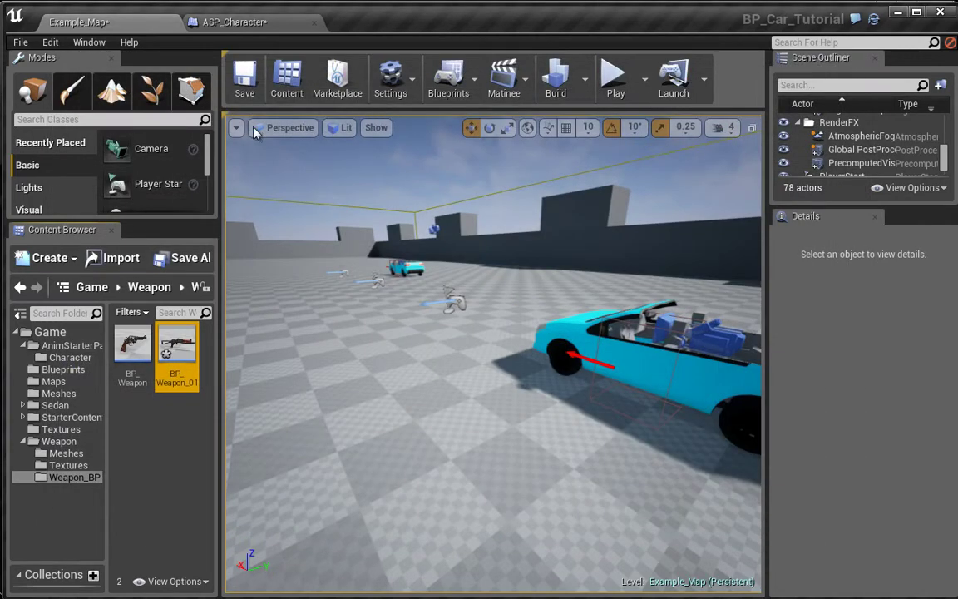
{"action": "left_click", "coordinate": [229, 24]}
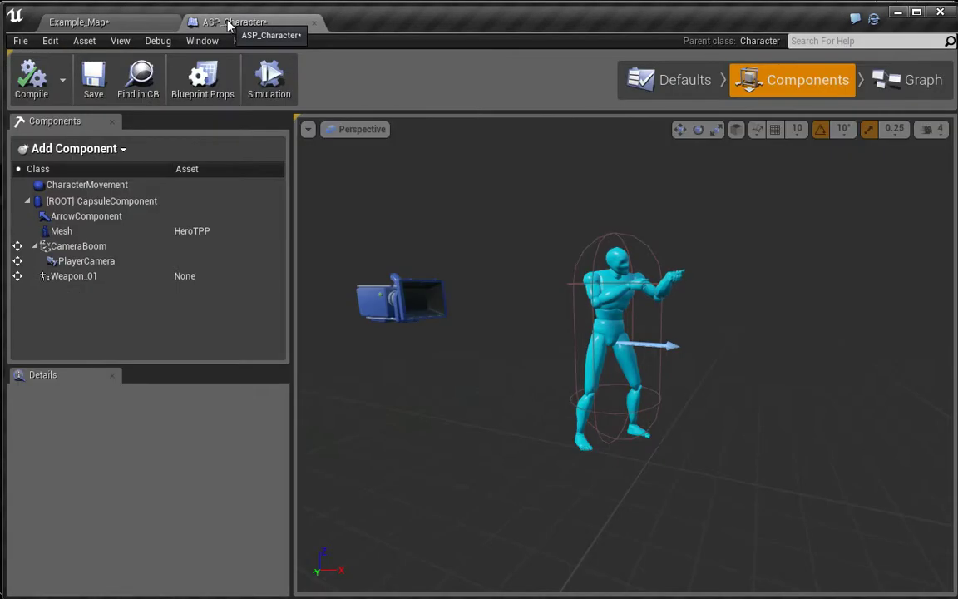
Try to add a second Child Actor component to ASP_Character and give it a weapon name
{"action": "mouse_move", "coordinate": [539, 310]}
{"action": "right_mouse_down"}
{"action": "mouse_move", "coordinate": [517, 331]}
{"action": "mouse_move", "coordinate": [528, 334]}
{"action": "mouse_move", "coordinate": [541, 310]}
{"action": "right_mouse_up"}
{"action": "mouse_move", "coordinate": [541, 305]}
{"action": "left_mouse_down"}
{"action": "mouse_move", "coordinate": [526, 305]}
{"action": "mouse_move", "coordinate": [549, 301]}
{"action": "left_mouse_up"}
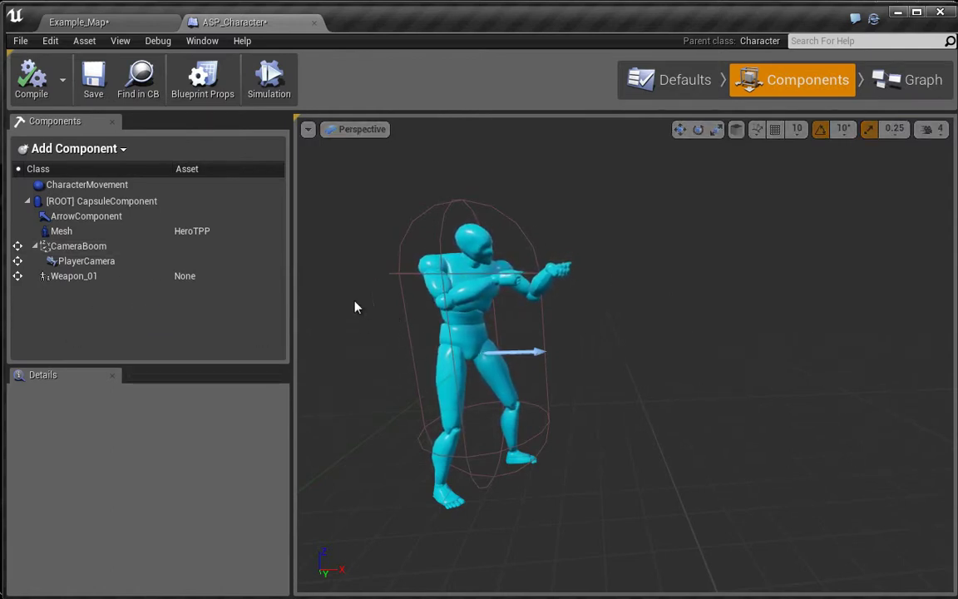
{"action": "left_click", "coordinate": [92, 149]}
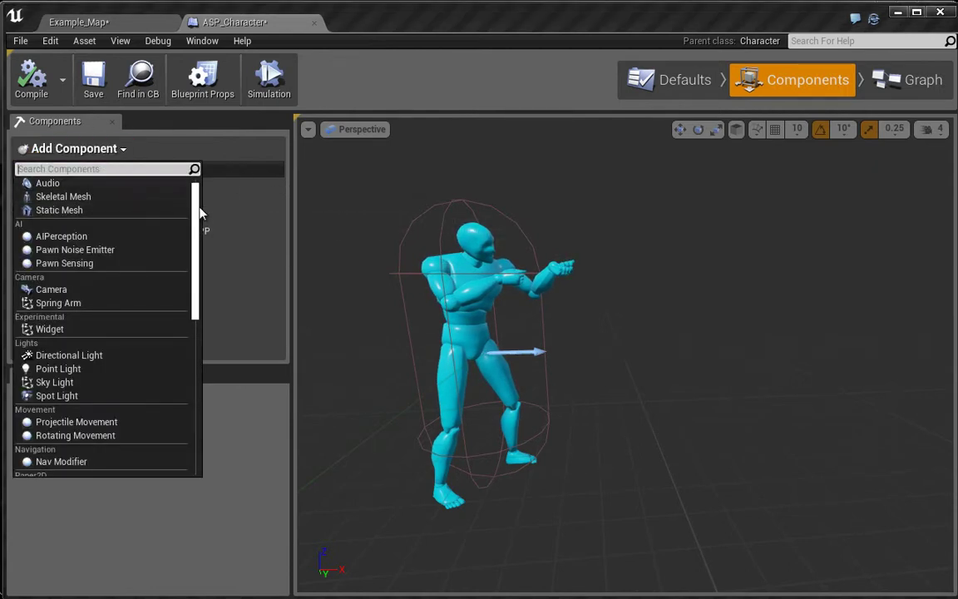
{"action": "left_click_drag", "start_coordinate": [200, 215], "coordinate": [190, 423]}
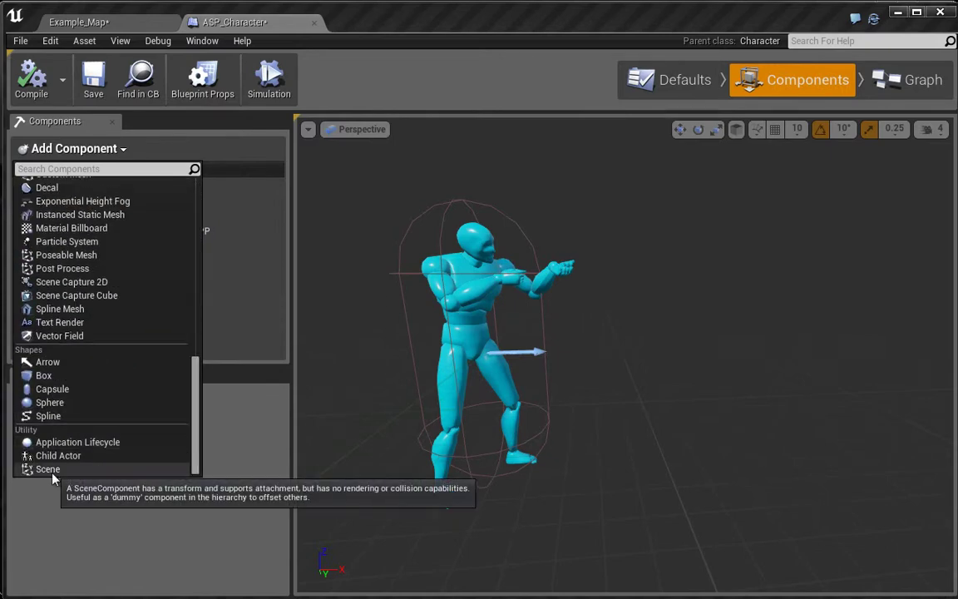
{"action": "left_click", "coordinate": [81, 458]}
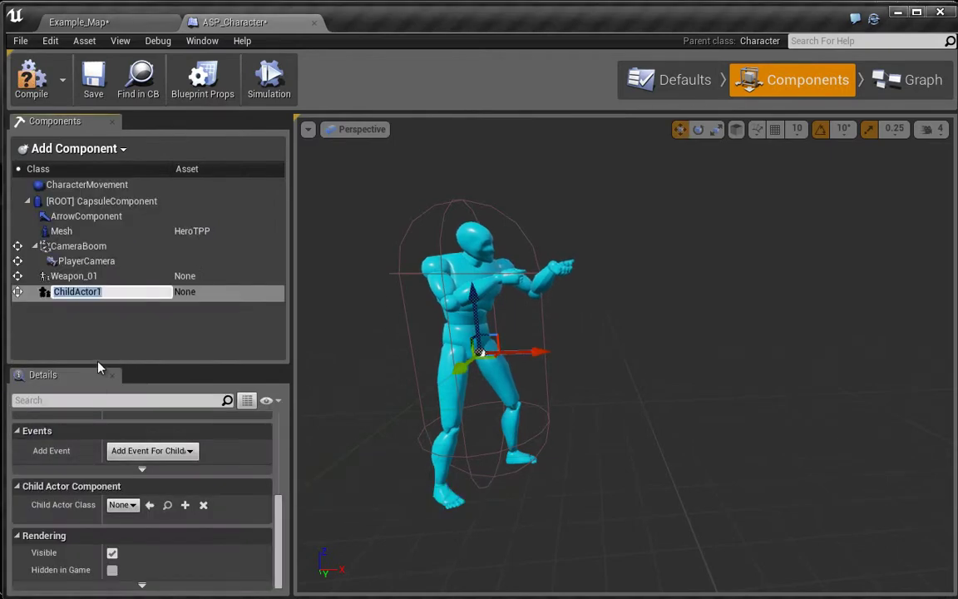
{"action": "type", "text": "Weapon_0"}
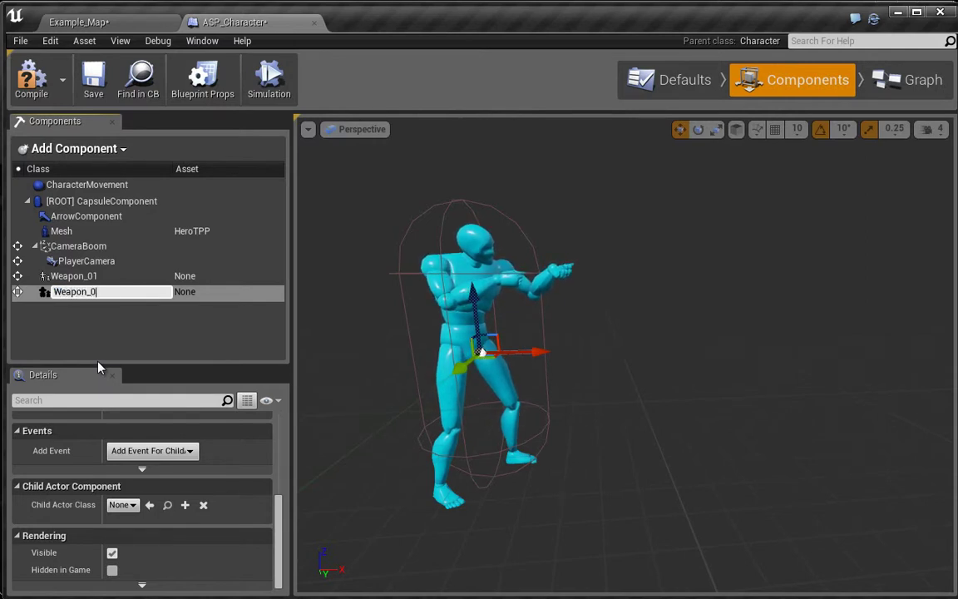
{"action": "key", "text": "ctrl+z"}
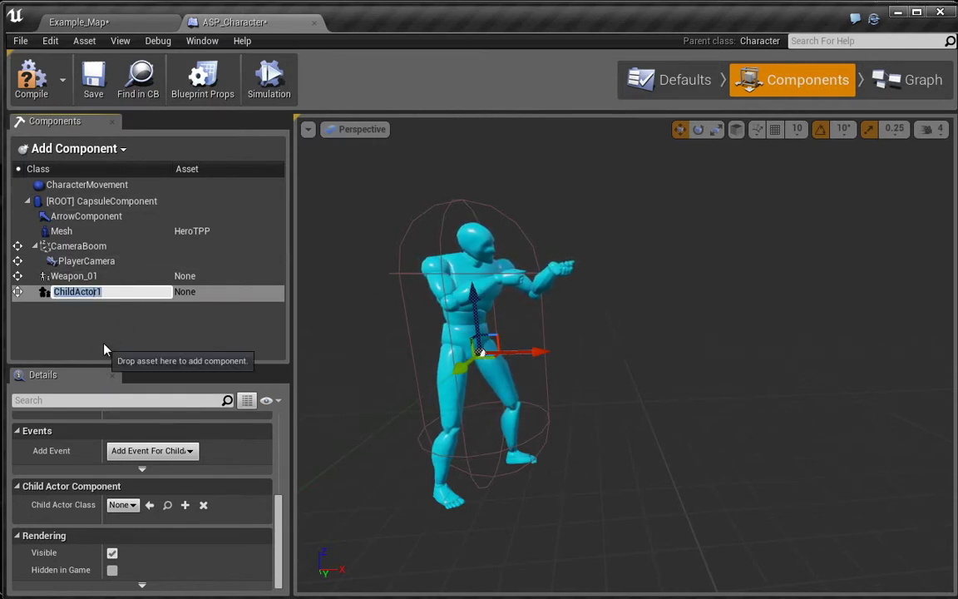
Delete the existing Weapon_01 and ChildActor1 components from ASP_Character
{"action": "left_click", "coordinate": [93, 312]}
{"action": "left_click", "coordinate": [87, 278]}
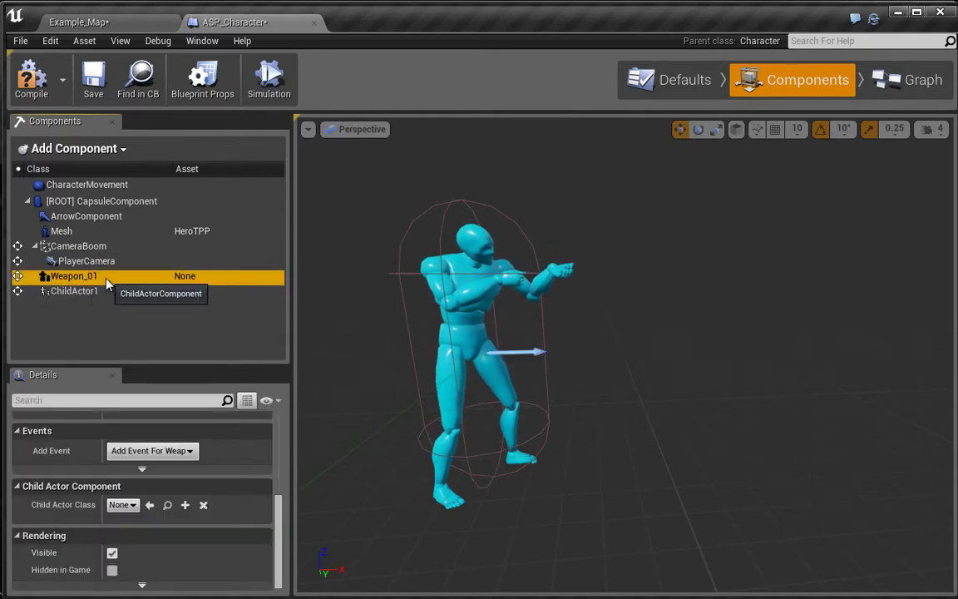
{"action": "key", "text": "Delete"}
{"action": "left_click", "coordinate": [97, 278]}
{"action": "key", "text": "Delete"}
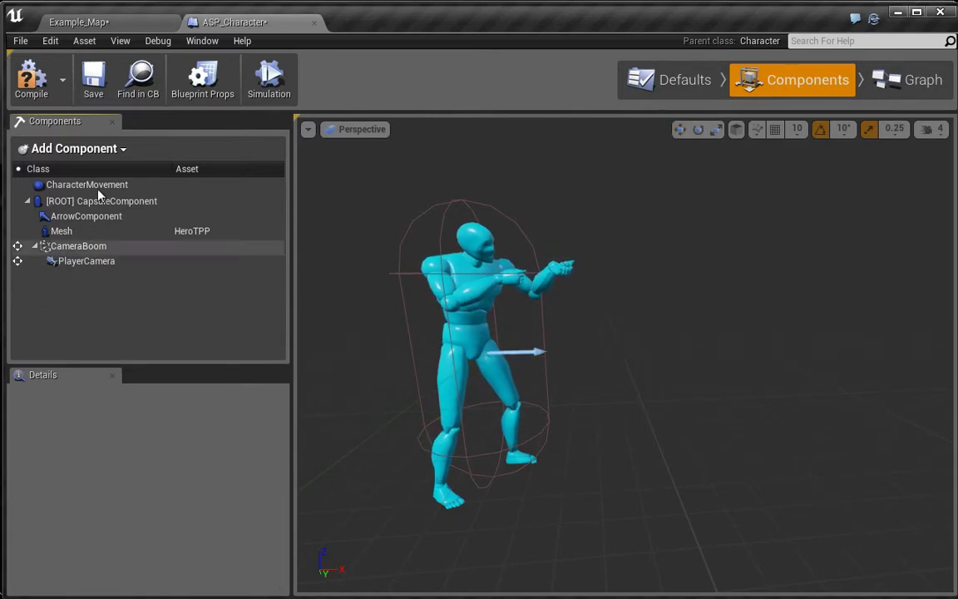
Add a Child Actor component to ASP_Character and name it Weapon_01
{"action": "left_click", "coordinate": [84, 153]}
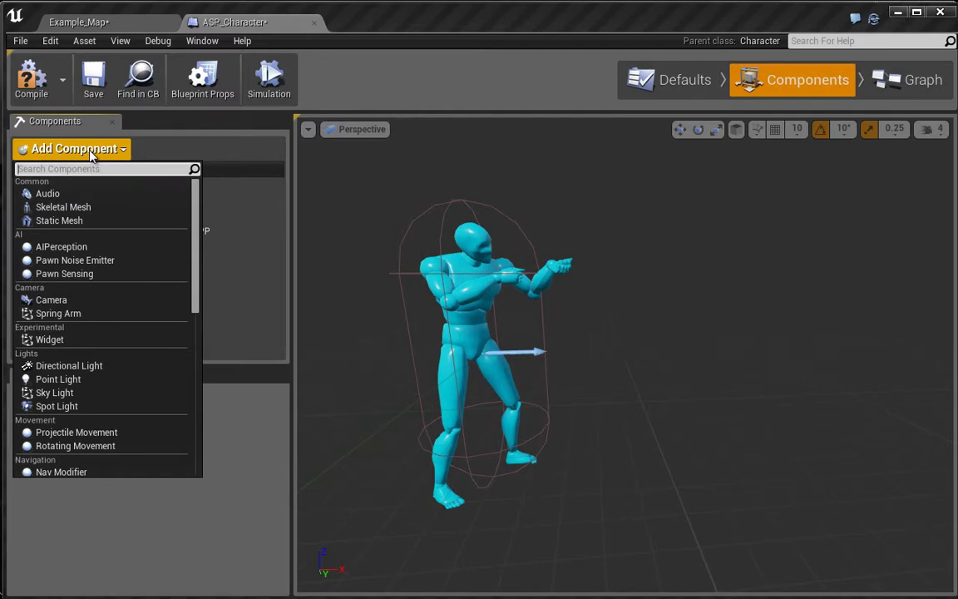
{"action": "type", "text": "child"}
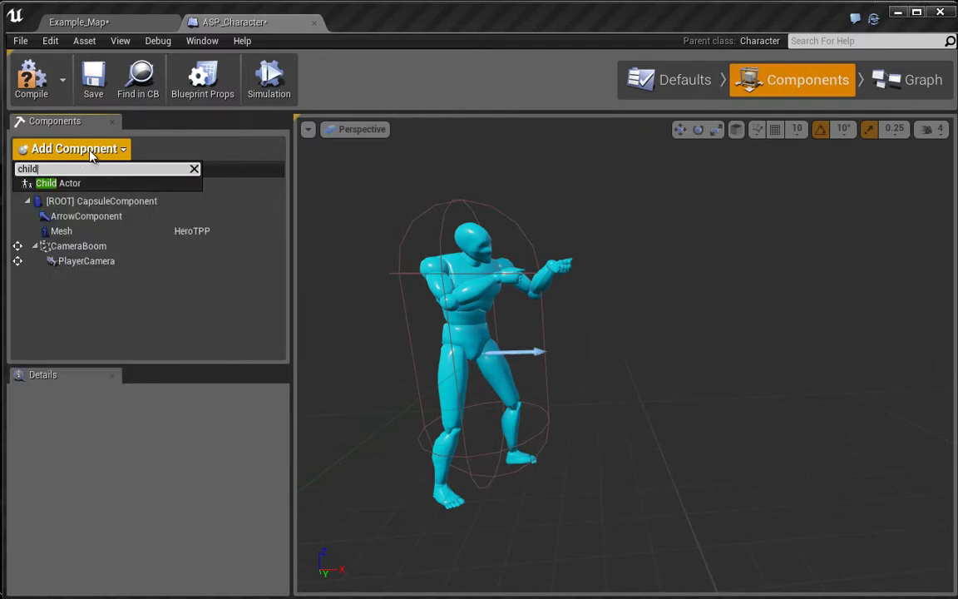
{"action": "left_click", "coordinate": [83, 184]}
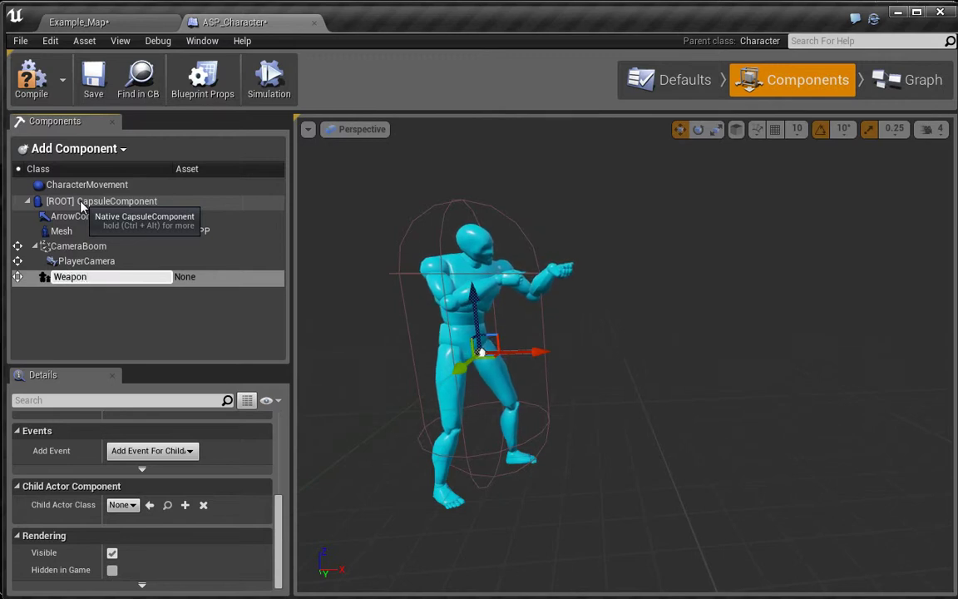
{"action": "key", "text": "Return"}
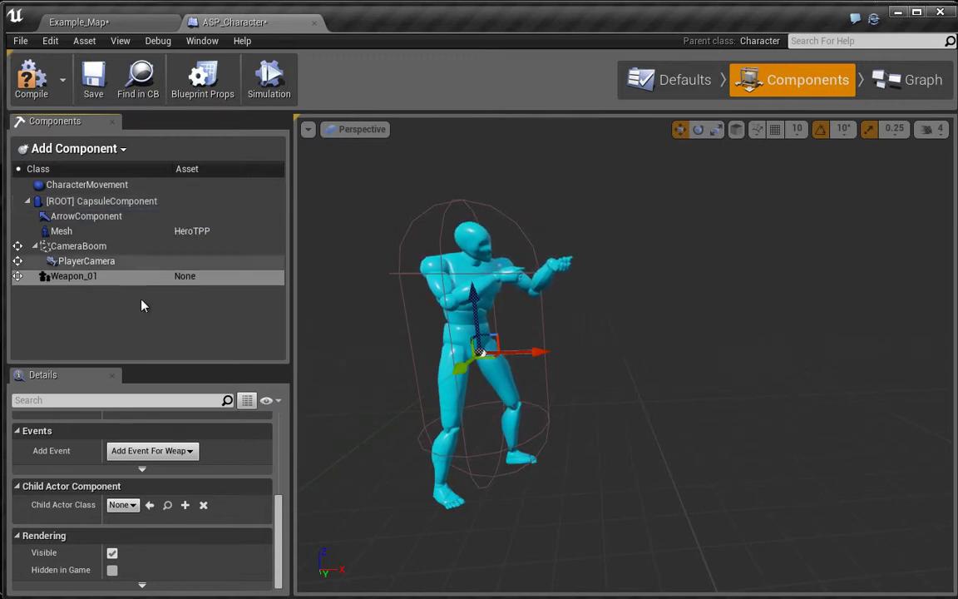
Set the Child Actor Class of the Weapon_01 component to BP_Weapon_01
{"action": "left_click", "coordinate": [112, 278]}
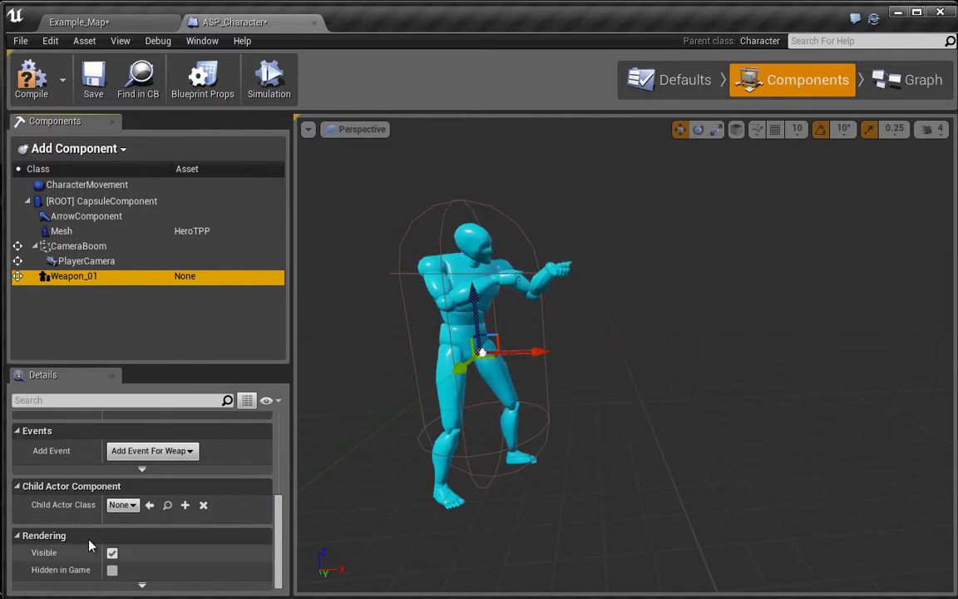
{"action": "left_click", "coordinate": [122, 505]}
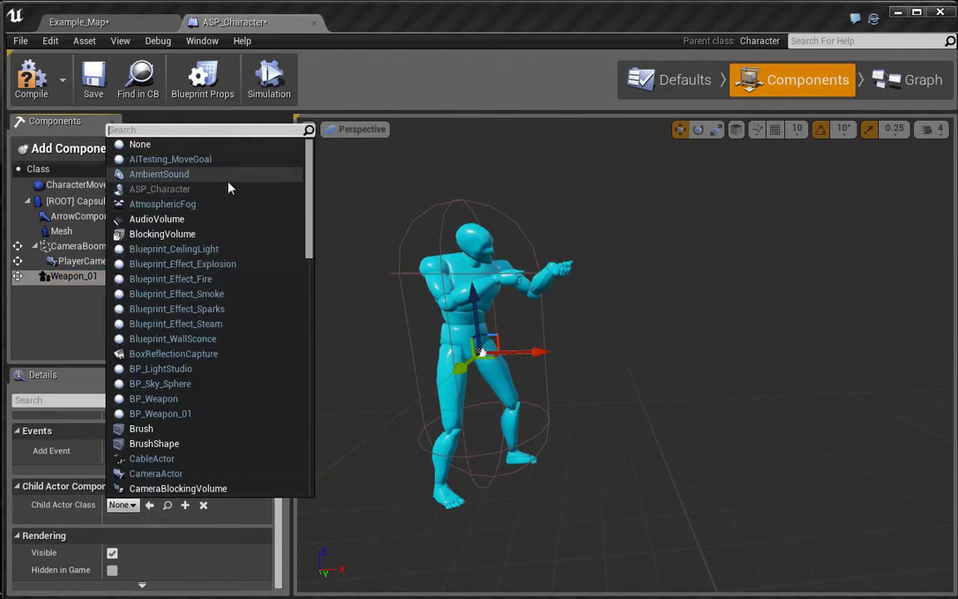
{"action": "type", "text": "Weap"}
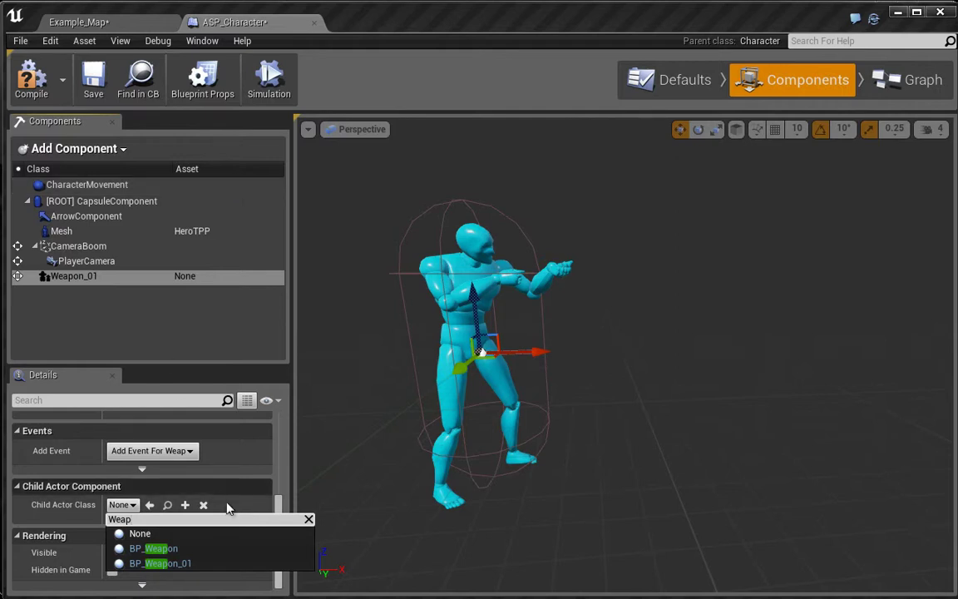
{"action": "left_click", "coordinate": [186, 564]}
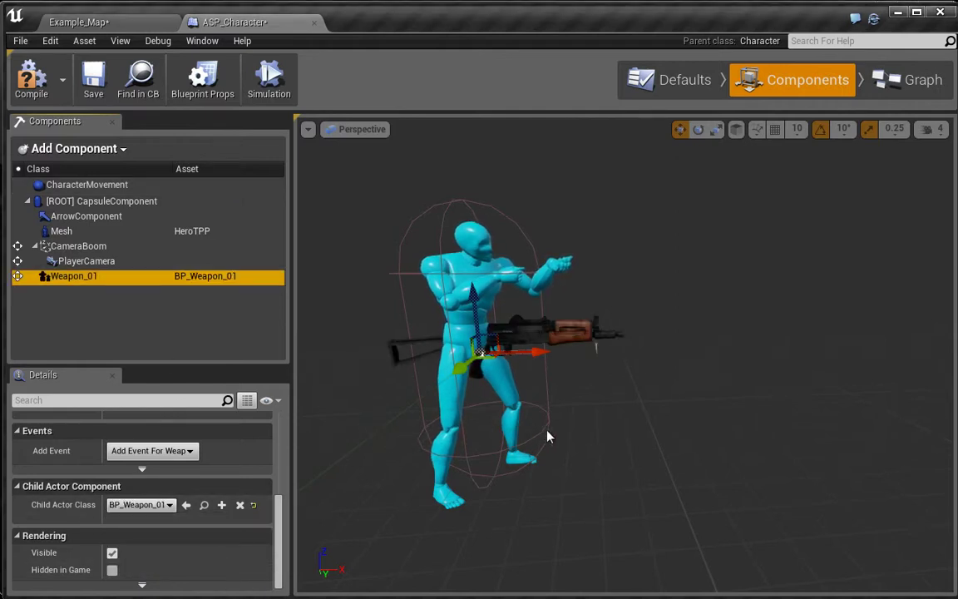
Raise the Weapon_01 rifle from the character's hips and move it forward to hand height
{"action": "scroll", "coordinate": [470, 355], "scroll_direction": "up", "scroll_amount": 5}
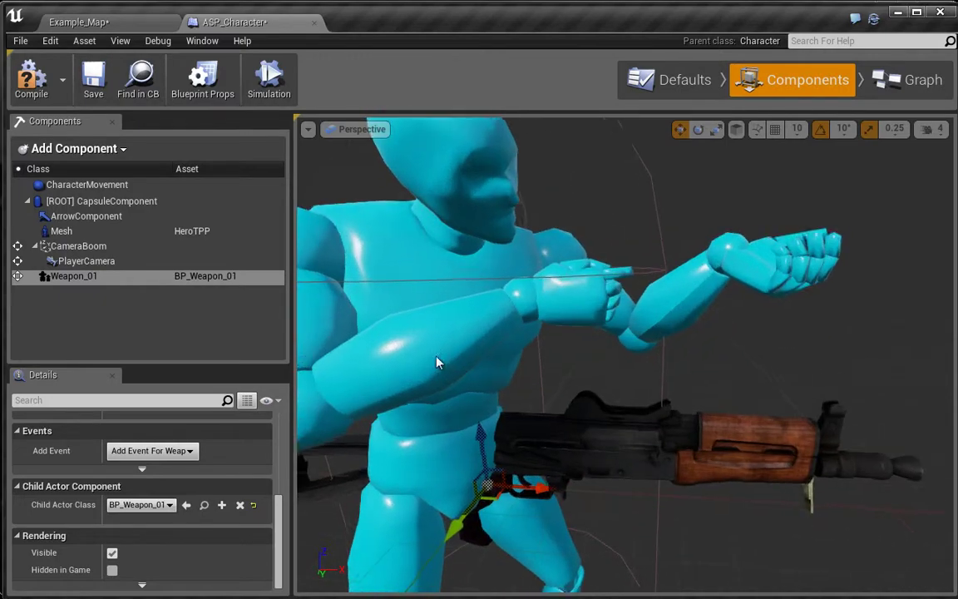
{"action": "left_click_drag", "start_coordinate": [437, 357], "coordinate": [548, 393], "text": "alt"}
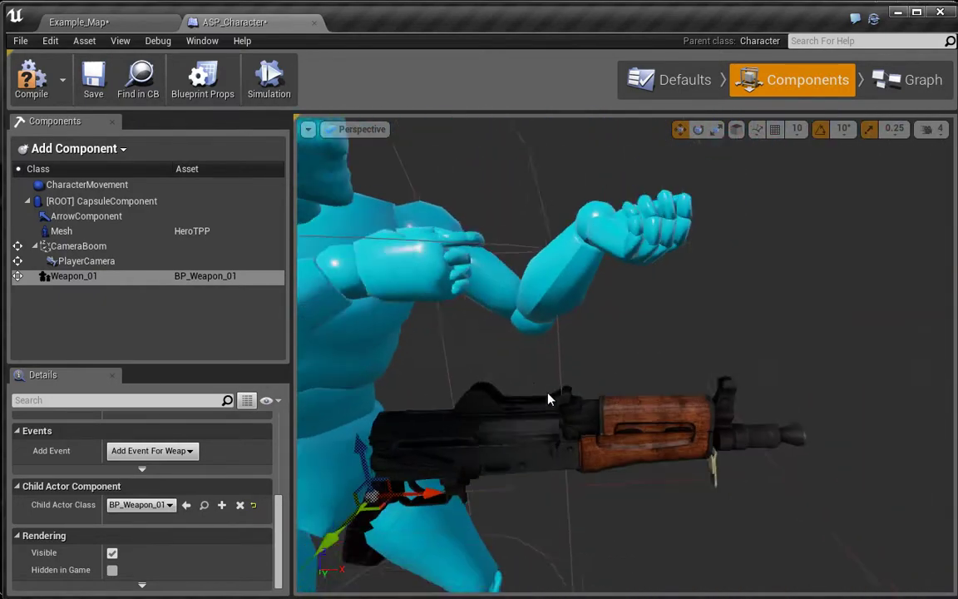
{"action": "scroll", "coordinate": [548, 399], "scroll_direction": "down", "scroll_amount": 6}
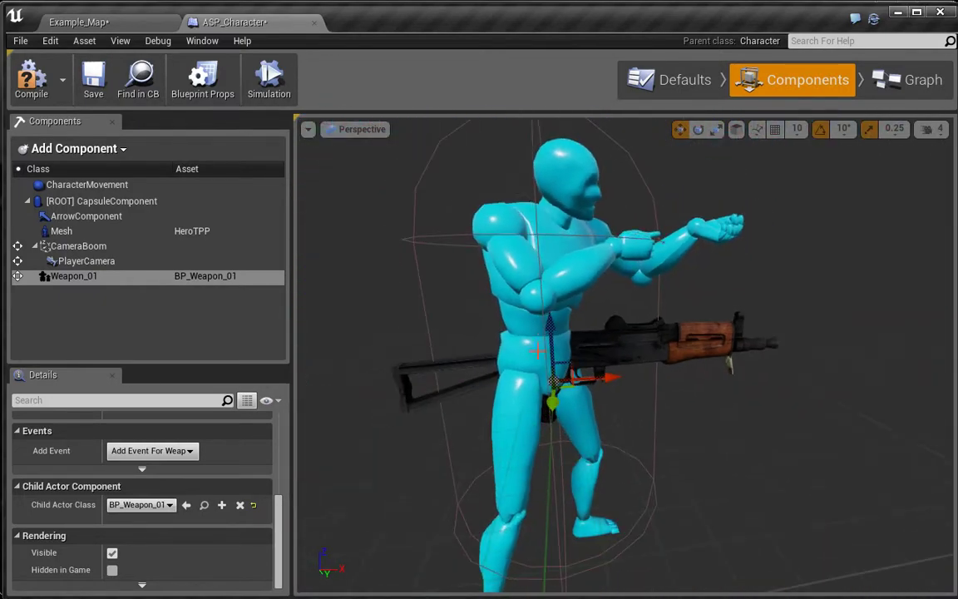
{"action": "left_click_drag", "start_coordinate": [552, 347], "coordinate": [606, 323]}
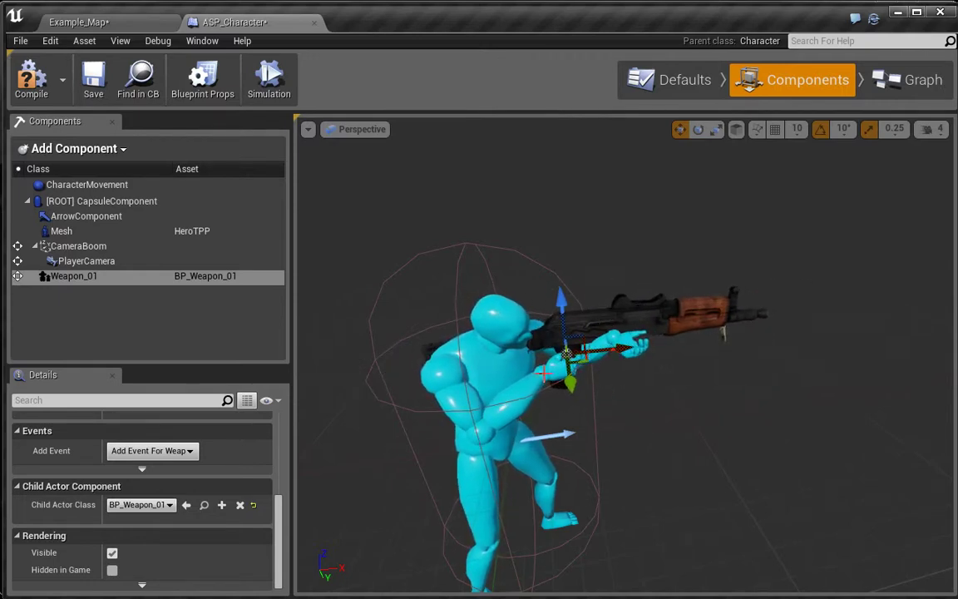
Shift the Weapon_01 rifle sideways and fine-tune its placement so the grip sits in the character's right hand
{"action": "left_click_drag", "start_coordinate": [567, 352], "coordinate": [624, 360], "text": "alt"}
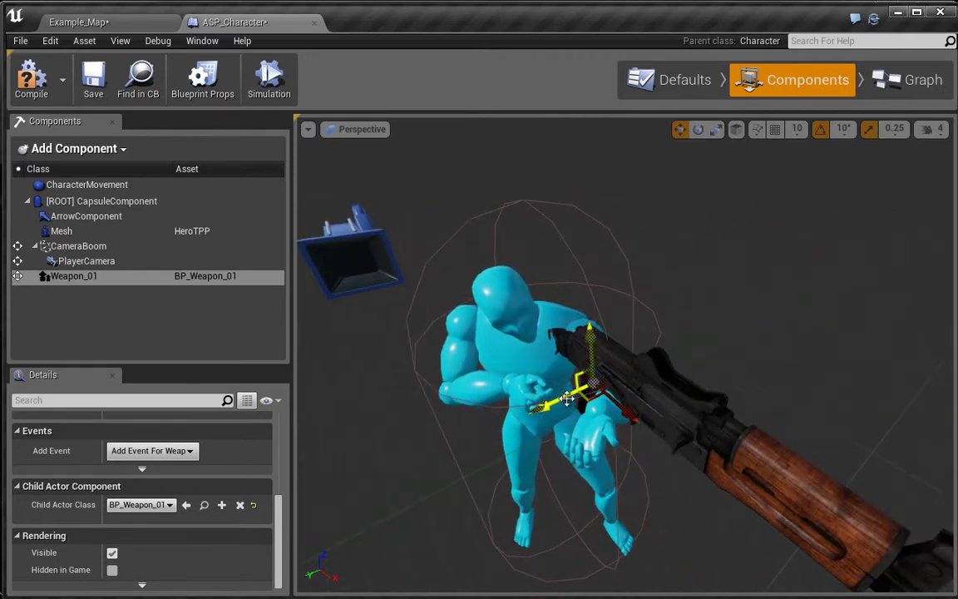
{"action": "left_click_drag", "start_coordinate": [566, 399], "coordinate": [563, 423]}
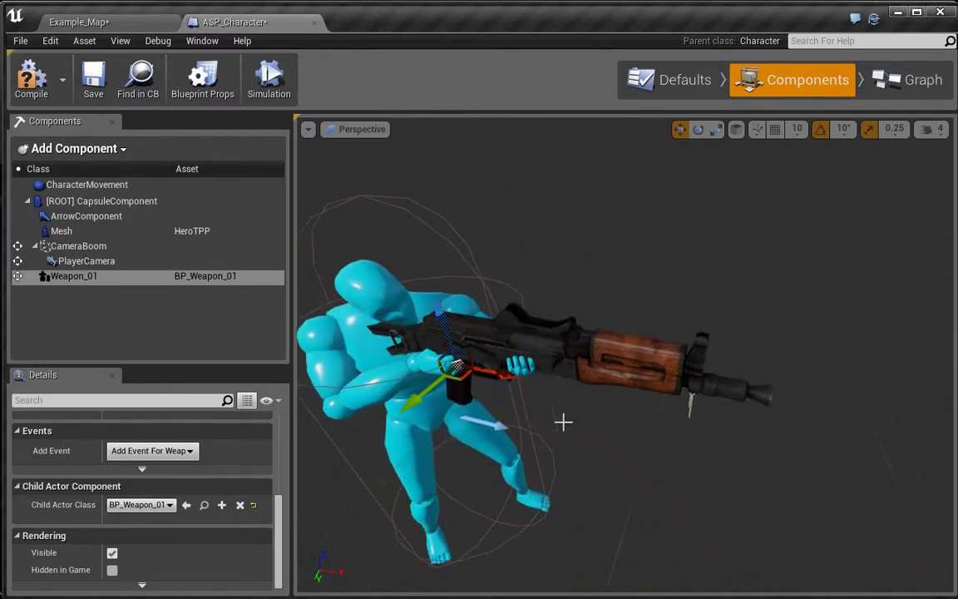
{"action": "left_click_drag", "start_coordinate": [490, 369], "coordinate": [407, 321], "text": "alt"}
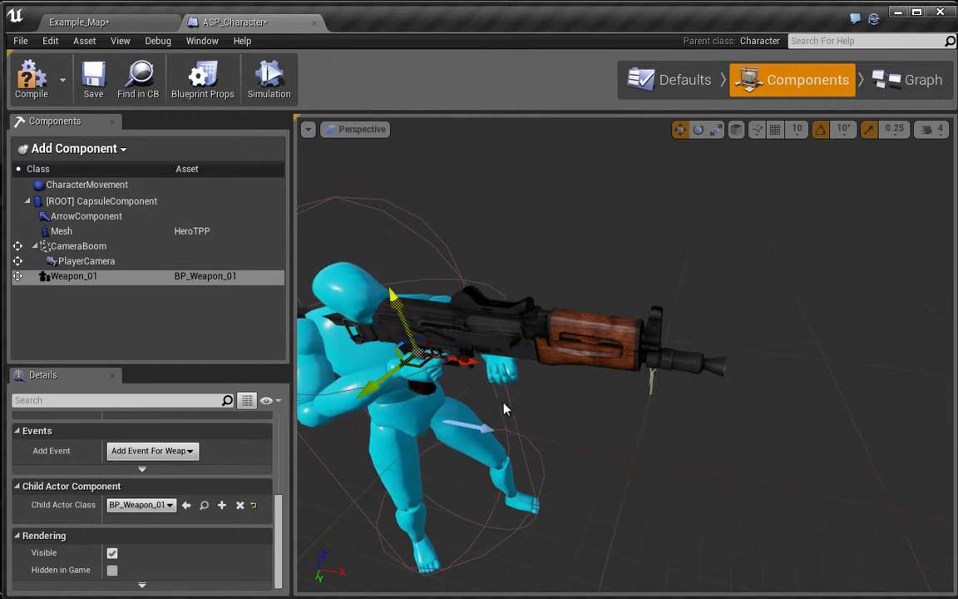
{"action": "mouse_move", "coordinate": [592, 431]}
{"action": "left_mouse_down", "text": "alt"}
{"action": "mouse_move", "coordinate": [607, 405]}
{"action": "mouse_move", "coordinate": [595, 408]}
{"action": "mouse_move", "coordinate": [595, 439]}
{"action": "left_mouse_up", "text": "alt"}
{"action": "scroll", "coordinate": [591, 445], "scroll_direction": "down", "scroll_amount": 5}
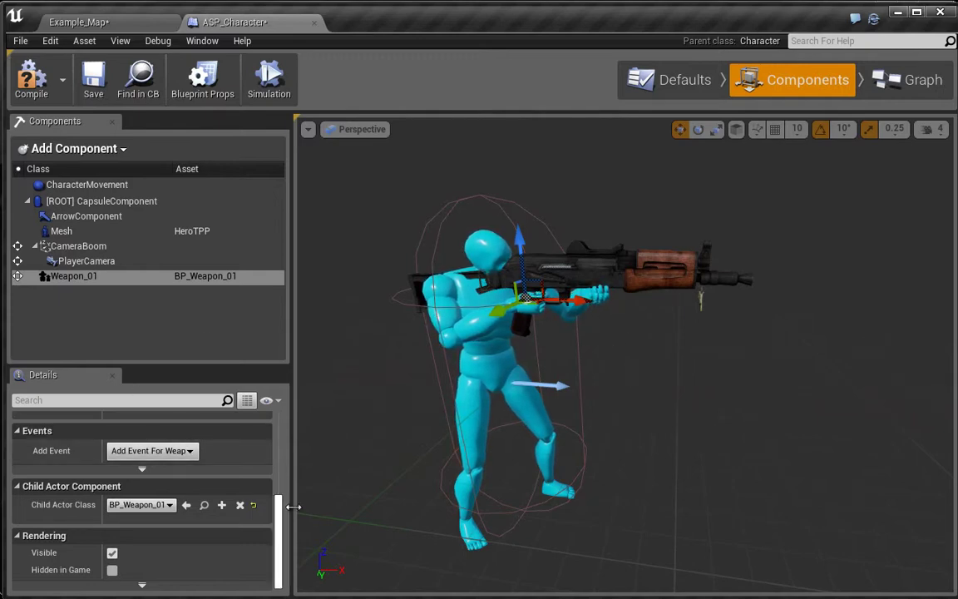
Shift the Weapon_01 rifle sideways about 20 units toward the character's right side
{"action": "left_click_drag", "start_coordinate": [280, 524], "coordinate": [264, 536]}
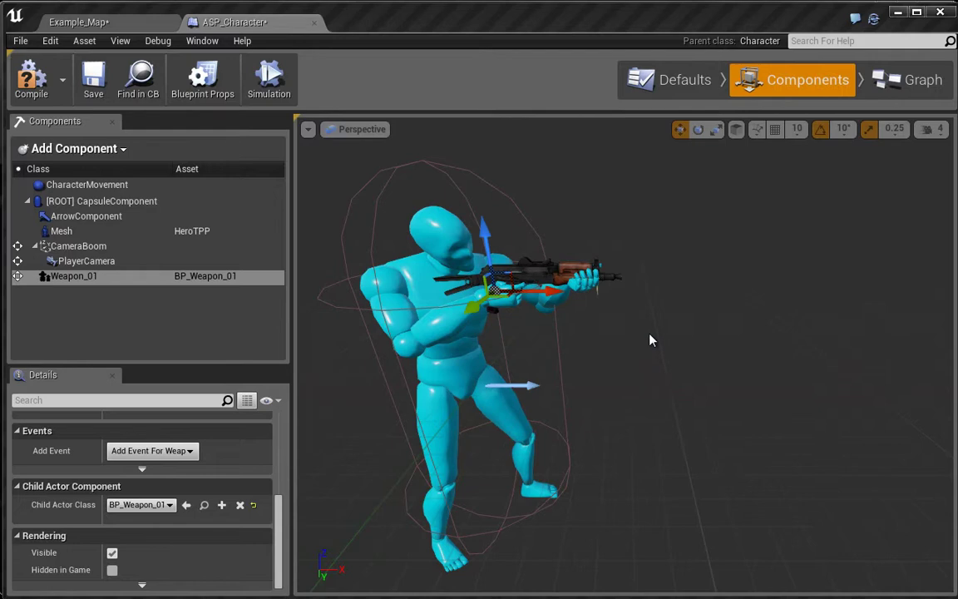
{"action": "left_click_drag", "start_coordinate": [651, 402], "coordinate": [601, 389]}
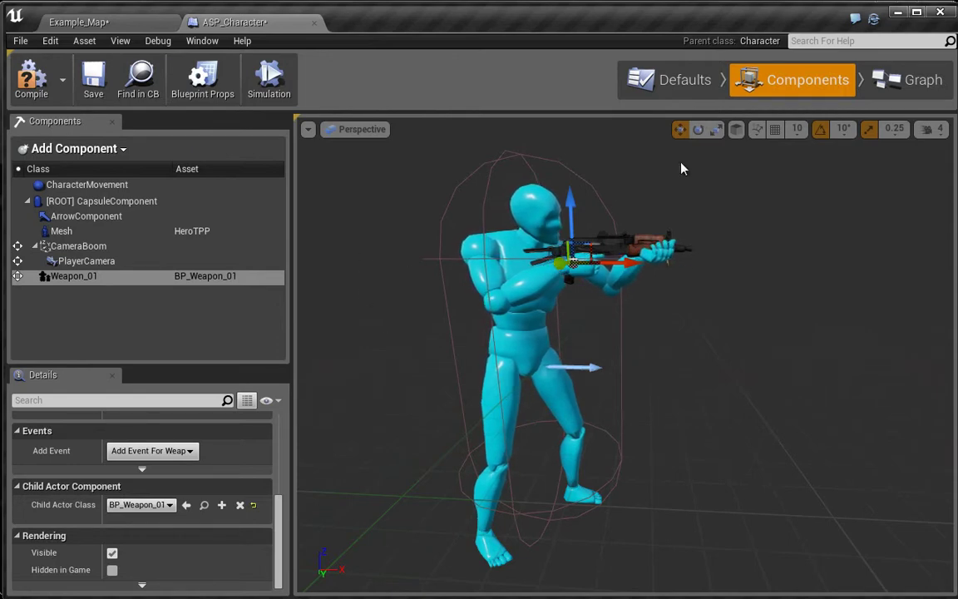
{"action": "right_click_drag", "start_coordinate": [592, 321], "coordinate": [593, 267]}
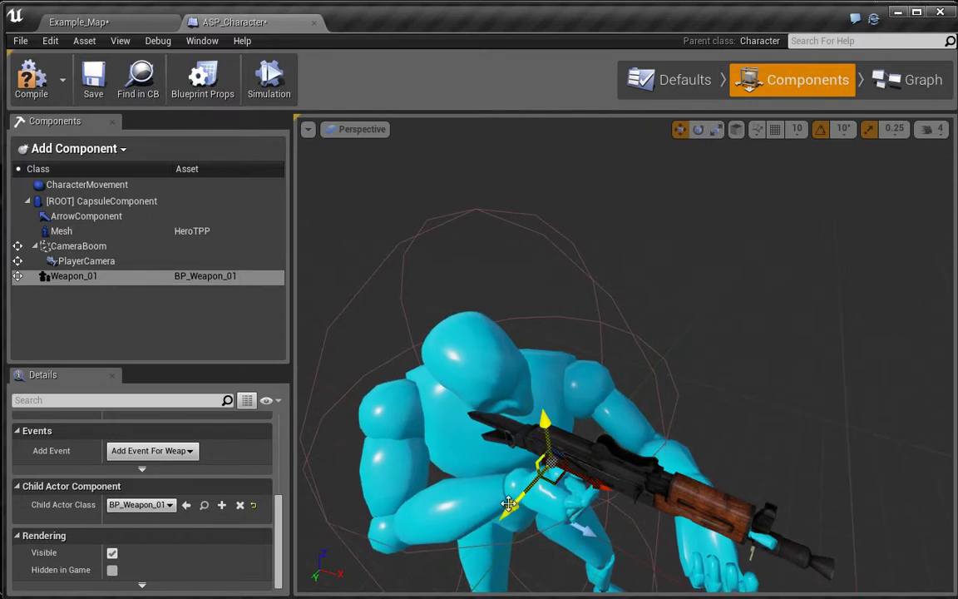
{"action": "left_click_drag", "start_coordinate": [505, 484], "coordinate": [486, 529]}
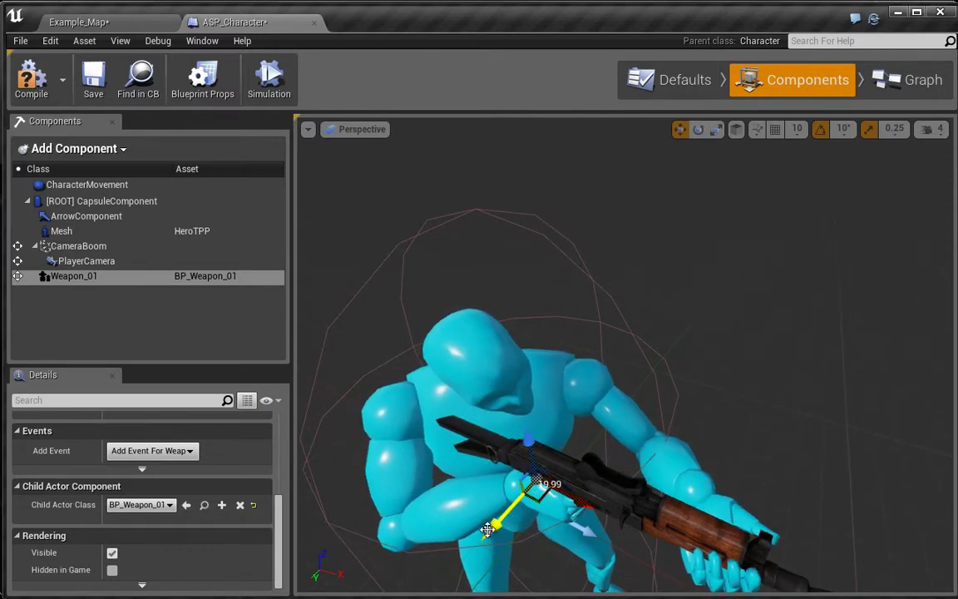
{"action": "right_click_drag", "start_coordinate": [487, 478], "coordinate": [478, 447]}
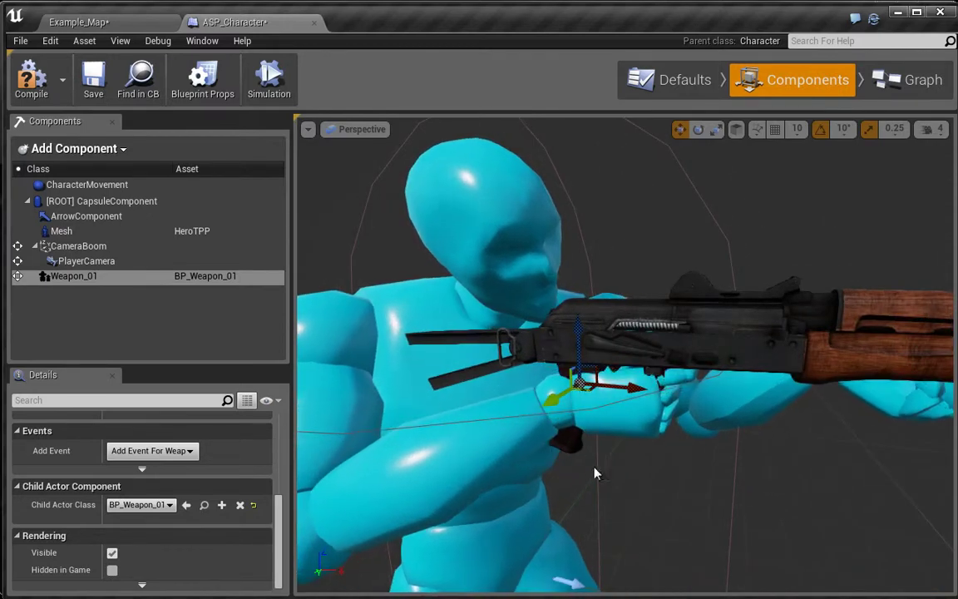
Move the Weapon_01 rifle forward about 32 units and nudge it sideways so the grip lines up with the right hand
{"action": "left_click_drag", "start_coordinate": [611, 385], "coordinate": [682, 387]}
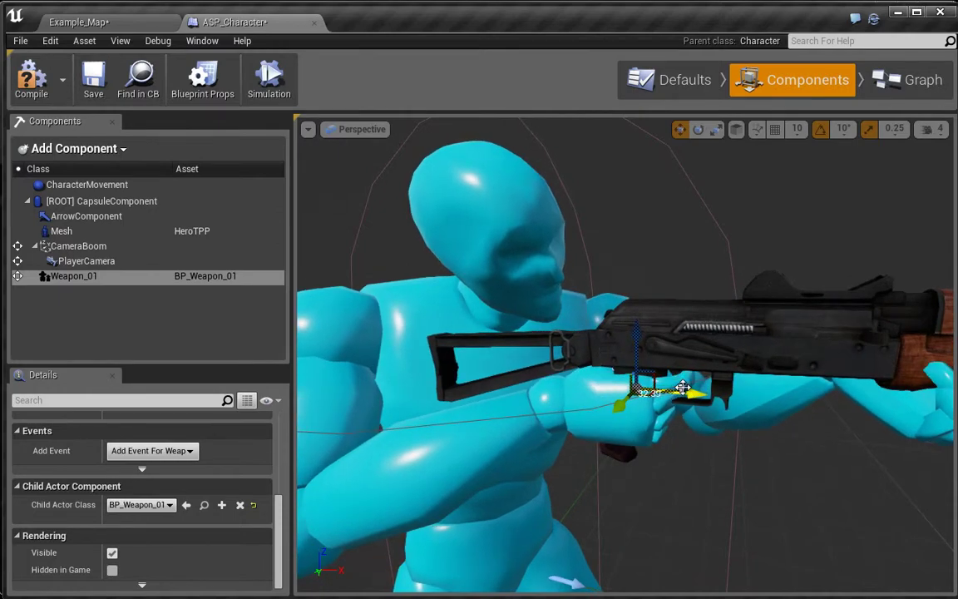
{"action": "right_click_drag", "start_coordinate": [625, 404], "coordinate": [479, 459]}
{"action": "left_click_drag", "start_coordinate": [479, 459], "coordinate": [611, 417]}
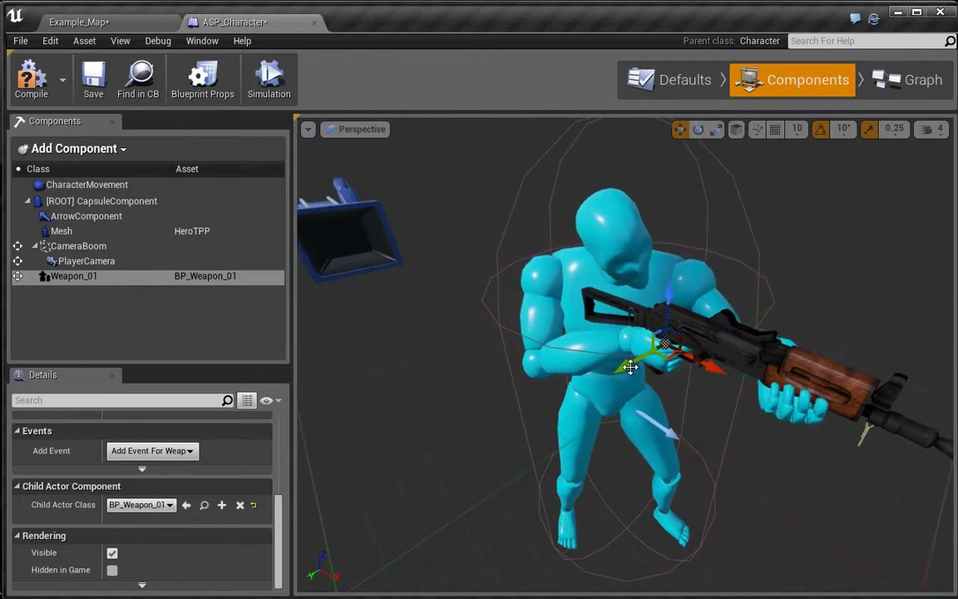
{"action": "left_click_drag", "start_coordinate": [635, 368], "coordinate": [640, 367]}
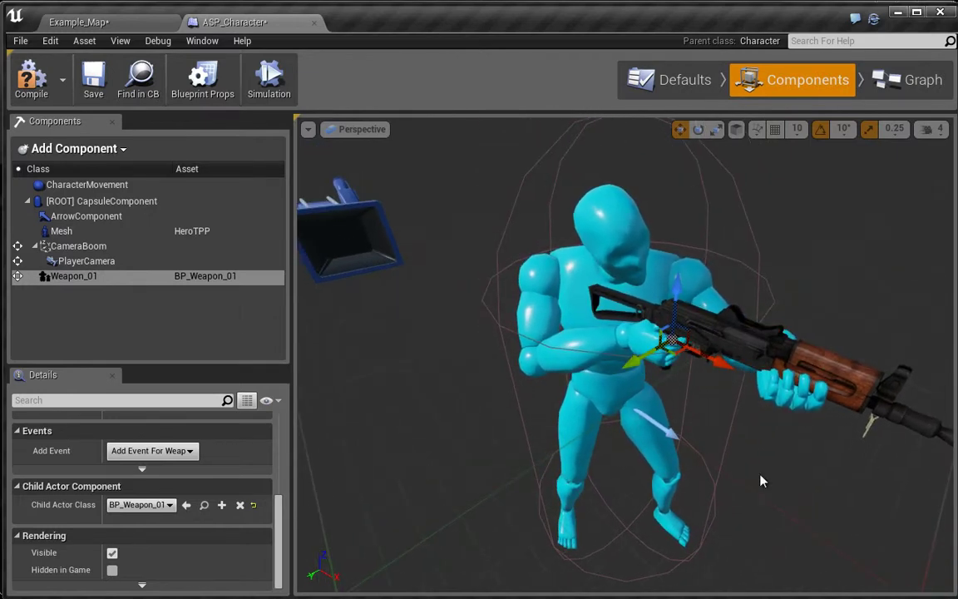
{"action": "left_click_drag", "start_coordinate": [760, 474], "coordinate": [858, 447]}
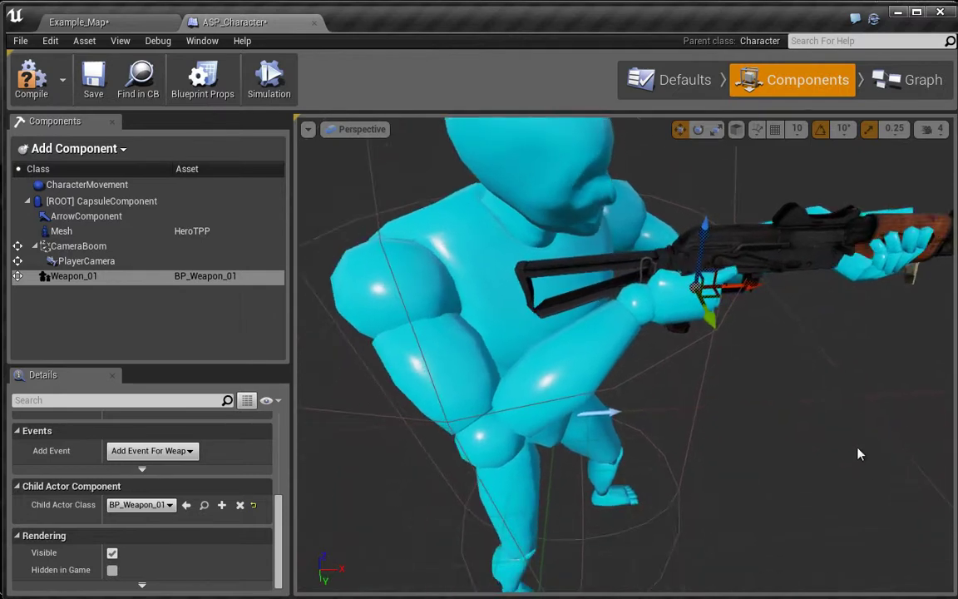
{"action": "right_click_drag", "start_coordinate": [859, 453], "coordinate": [865, 495]}
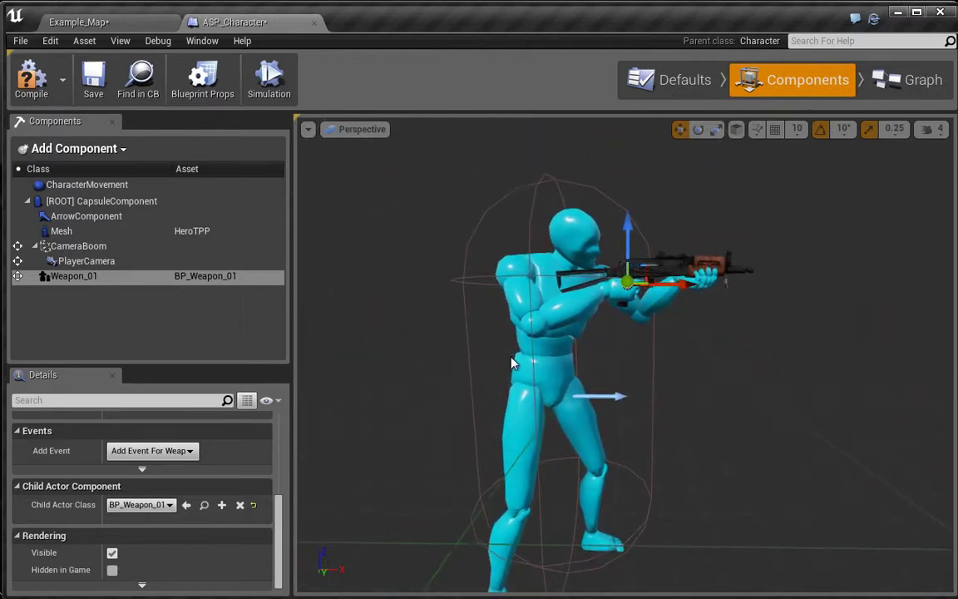
Play Example_Map and run the character around to check how the rifle follows the hands, and end the play session
{"action": "left_click", "coordinate": [92, 22]}
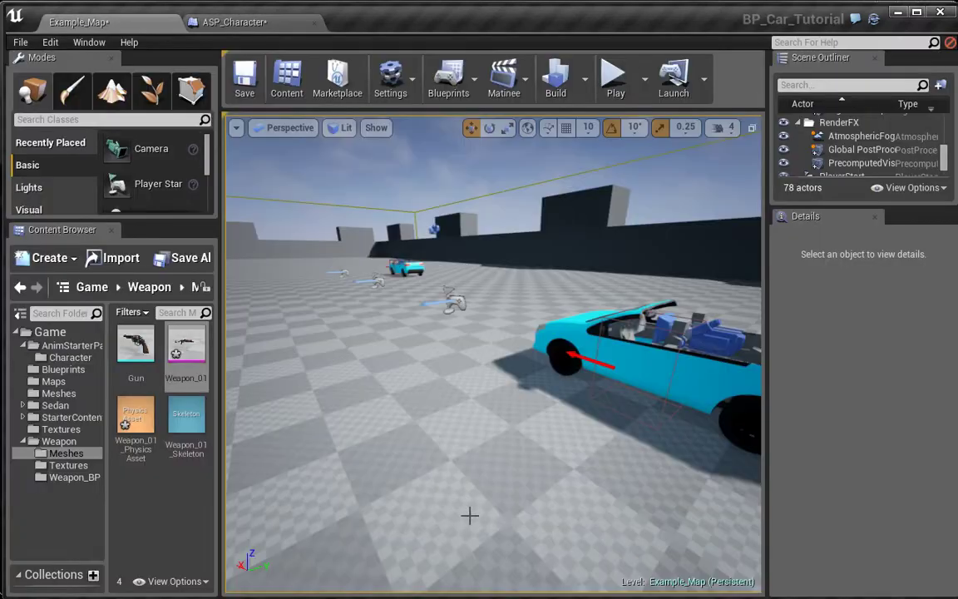
{"action": "left_click", "coordinate": [420, 424]}
{"action": "right_click", "coordinate": [409, 432]}
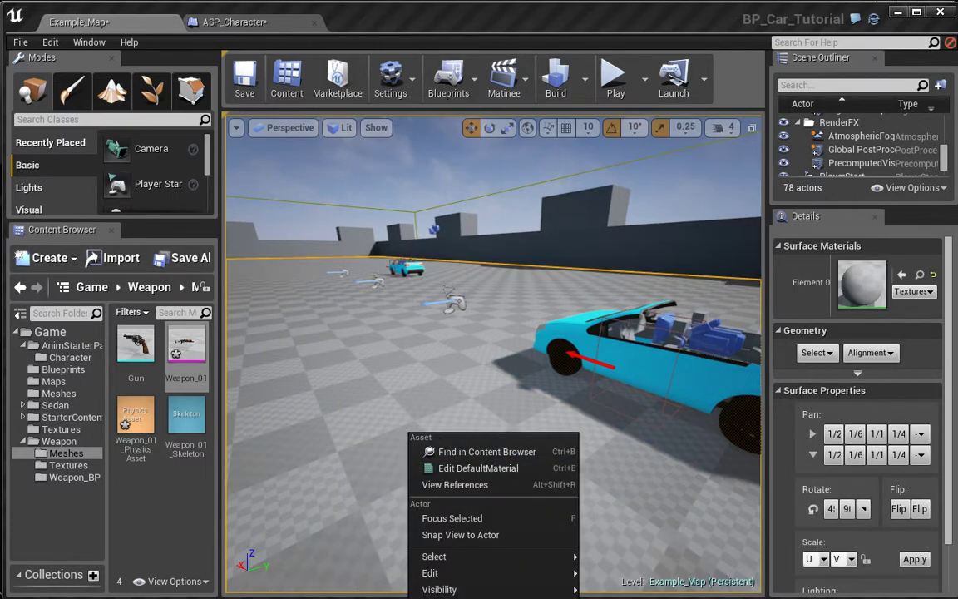
{"action": "left_click", "coordinate": [448, 429]}
{"action": "key", "text": "alt+p"}
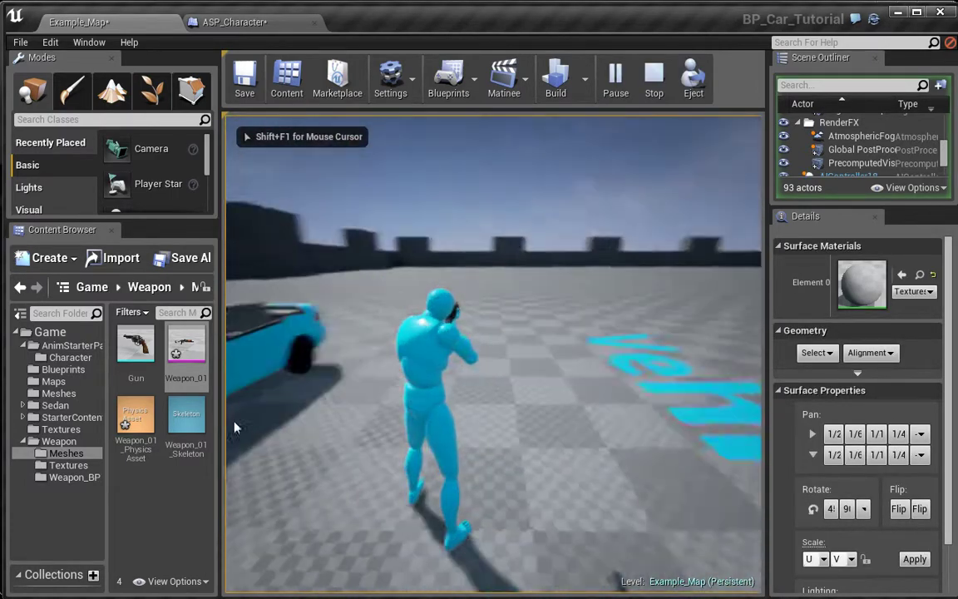
{"action": "key", "text": "w"}
{"action": "key", "text": "w"}
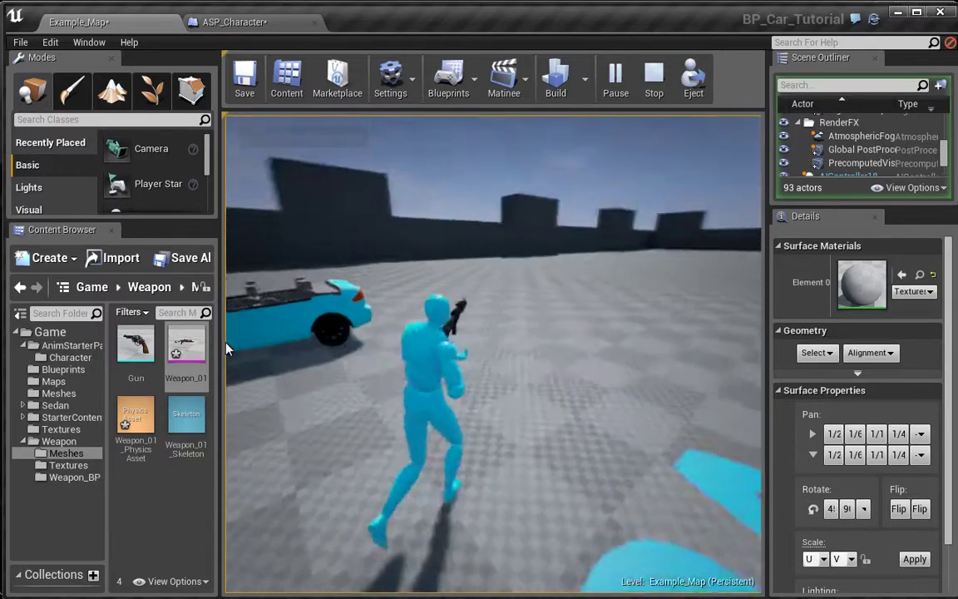
{"action": "key", "text": "w"}
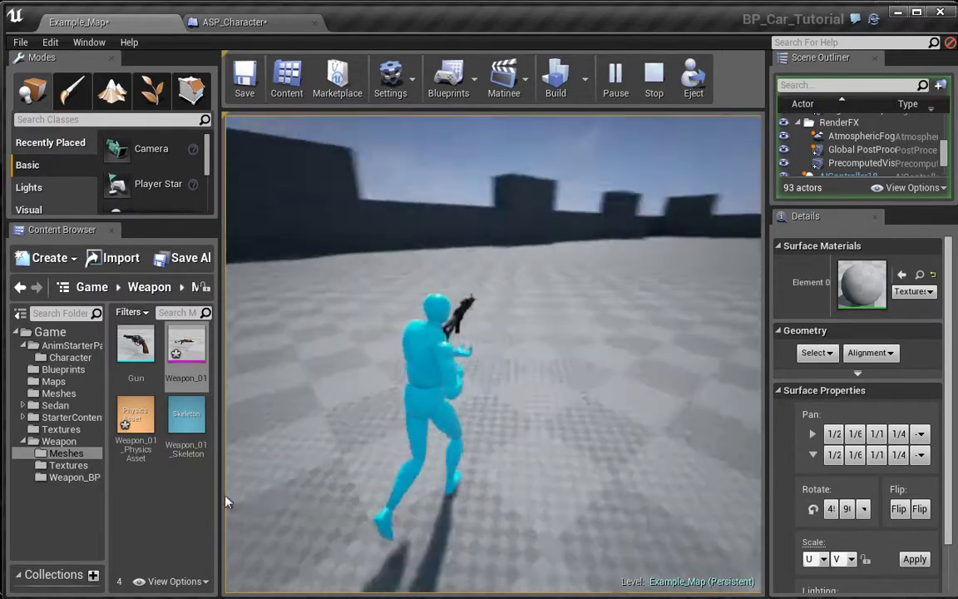
{"action": "key", "text": "w"}
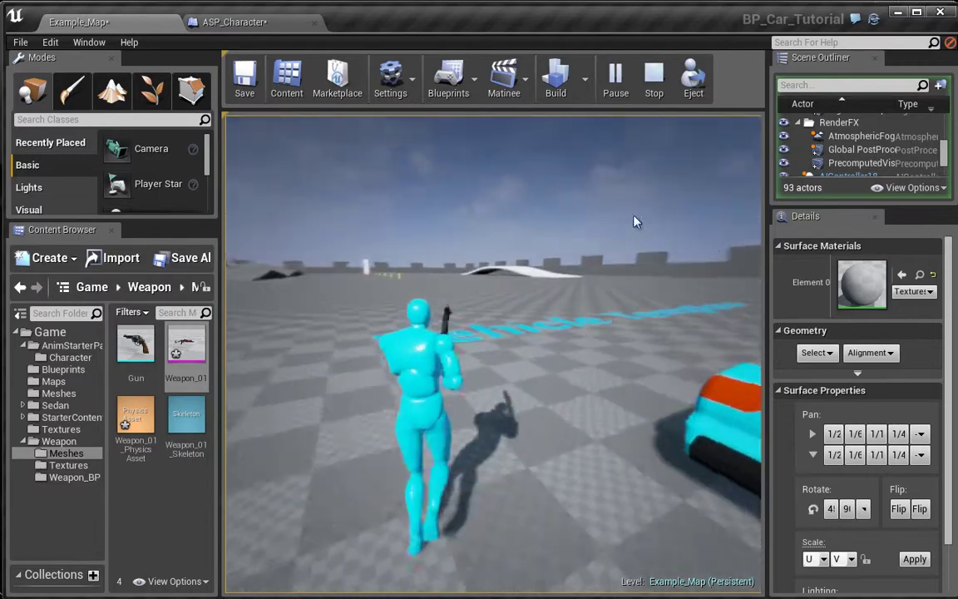
{"action": "key", "text": "w"}
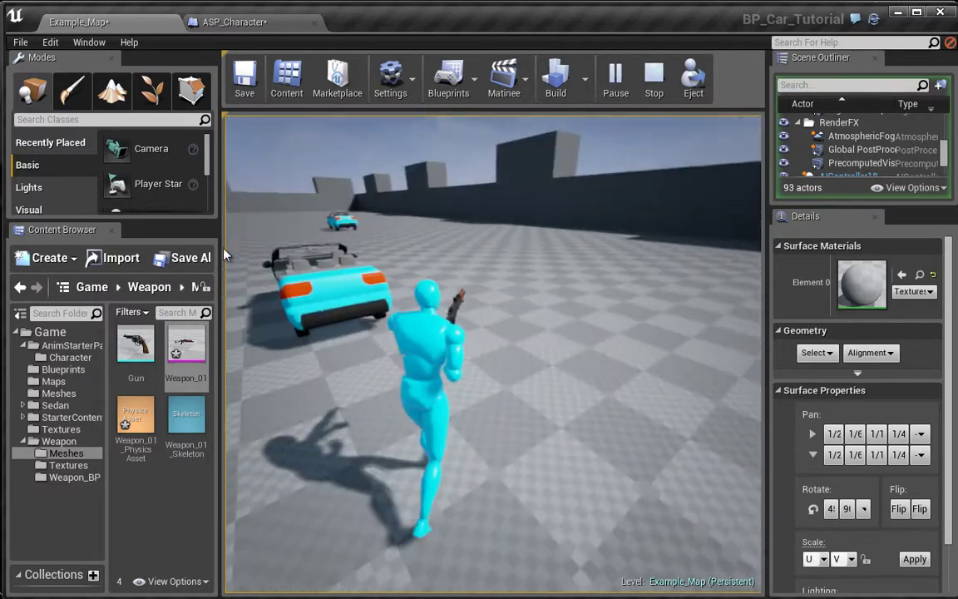
{"action": "key", "text": "w"}
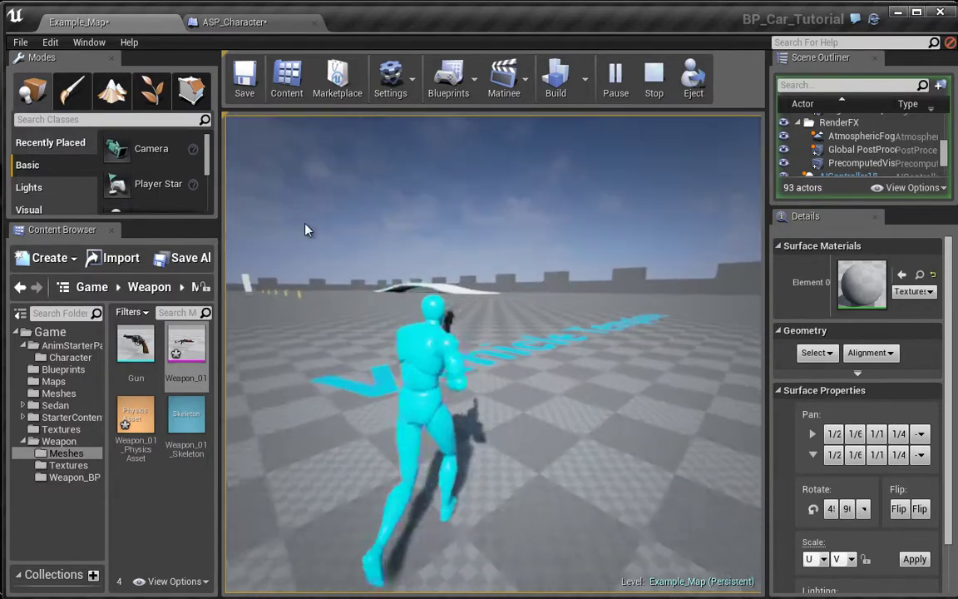
{"action": "key", "text": "w"}
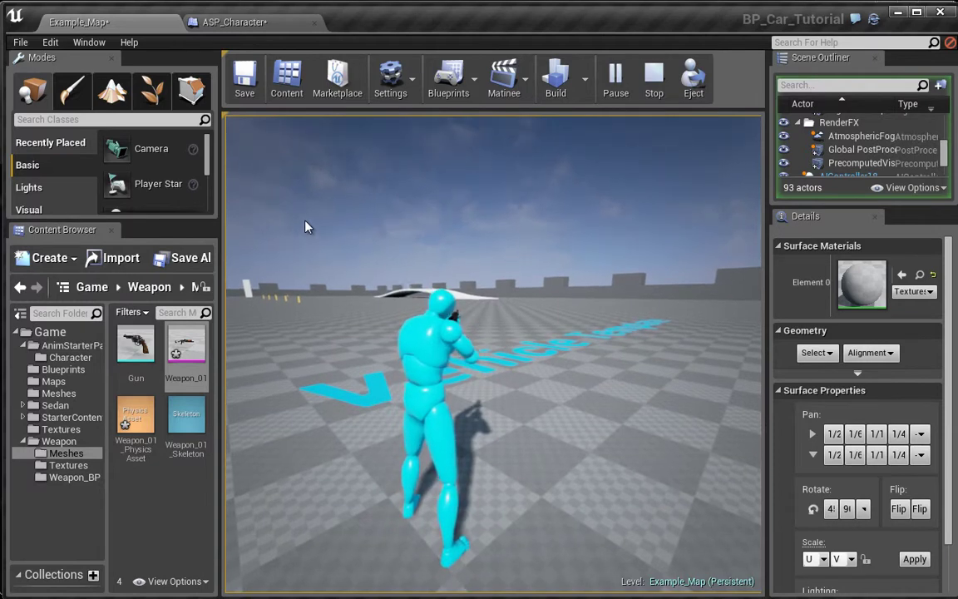
{"action": "key", "text": "Escape"}
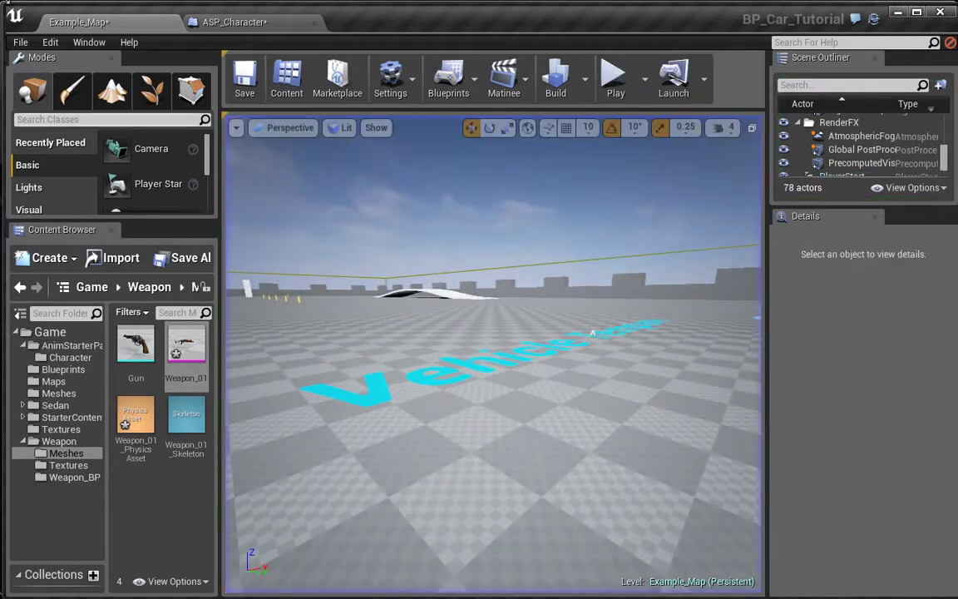
Open the ASP_Character graph, move the Event Graph behind the Construction Script, and show the Construction Script
{"action": "left_click", "coordinate": [240, 25]}
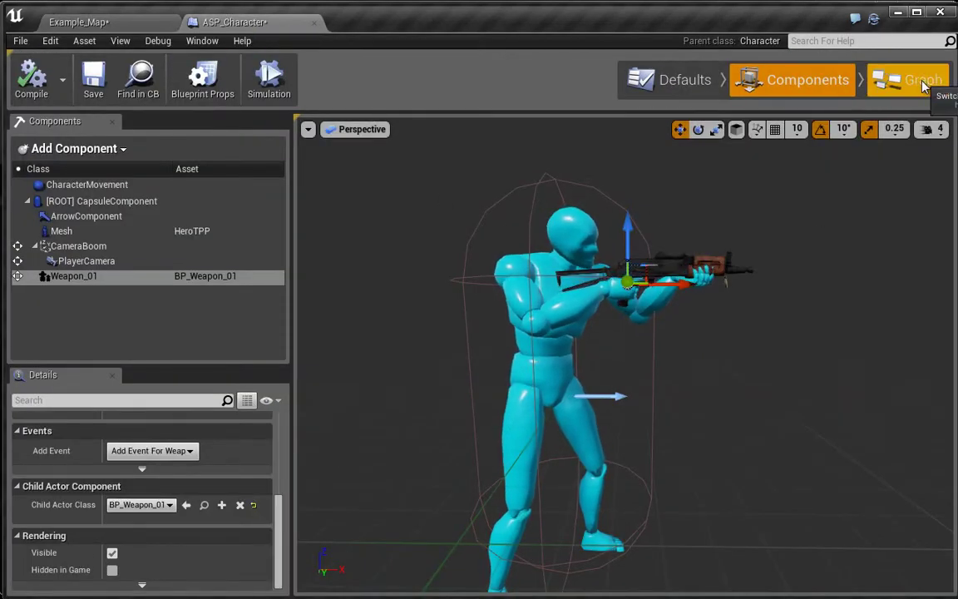
{"action": "left_click", "coordinate": [924, 83]}
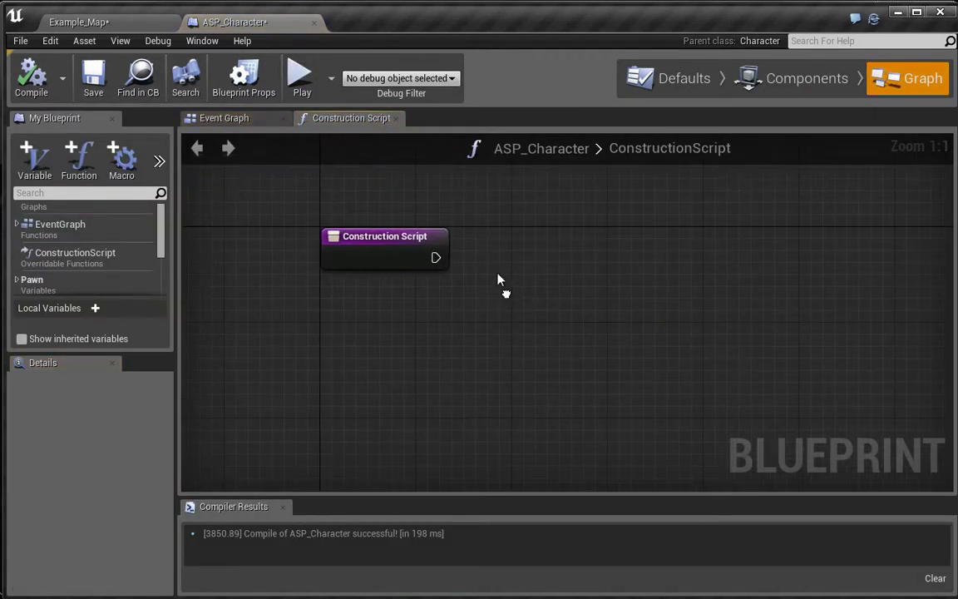
{"action": "left_click", "coordinate": [228, 119]}
{"action": "left_click_drag", "start_coordinate": [363, 133], "coordinate": [328, 116]}
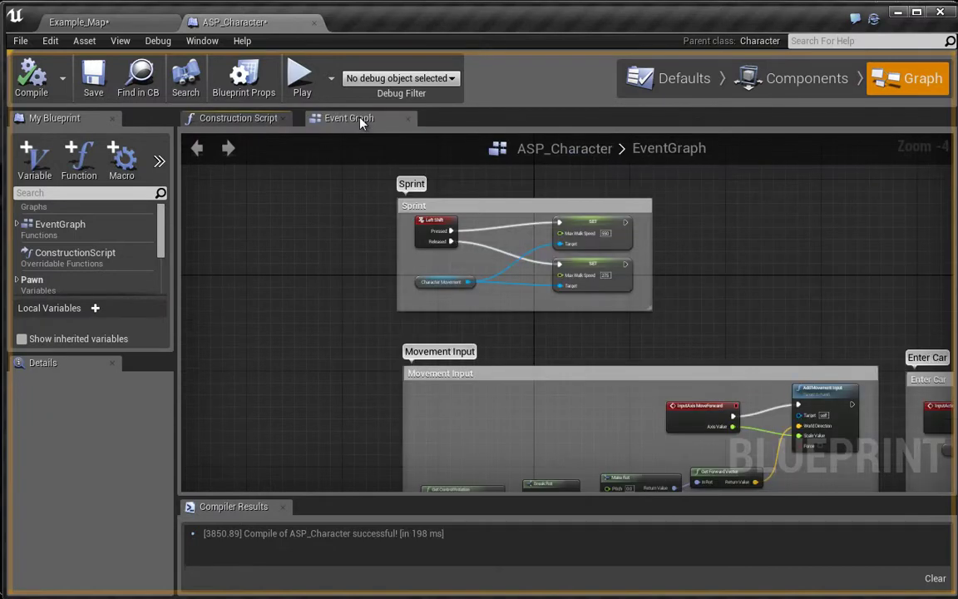
{"action": "left_click", "coordinate": [209, 117]}
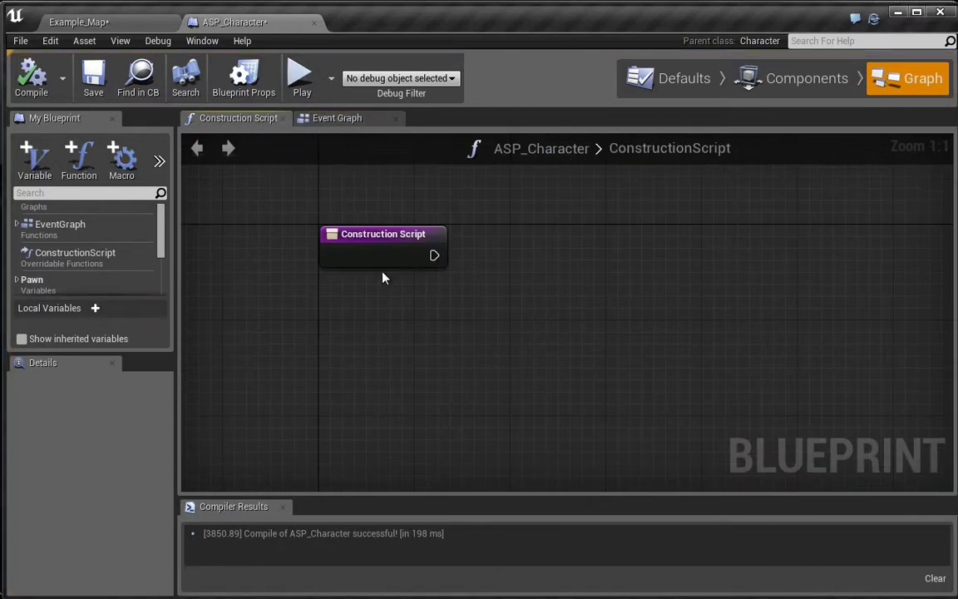
Place a Get node for the Weapon_01 component below the Construction Script node
{"action": "left_click_drag", "start_coordinate": [162, 235], "coordinate": [161, 281]}
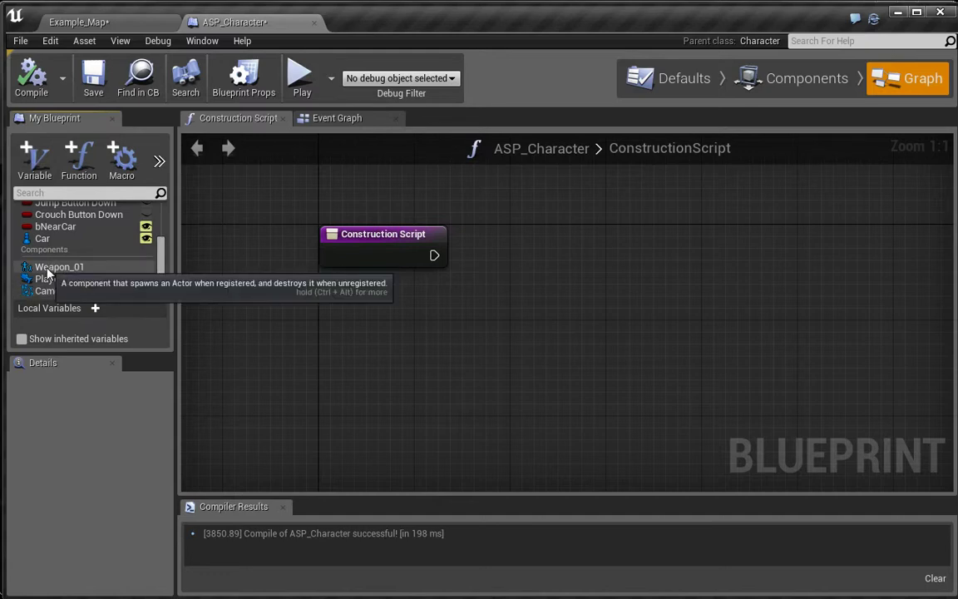
{"action": "left_click_drag", "start_coordinate": [48, 271], "coordinate": [329, 307]}
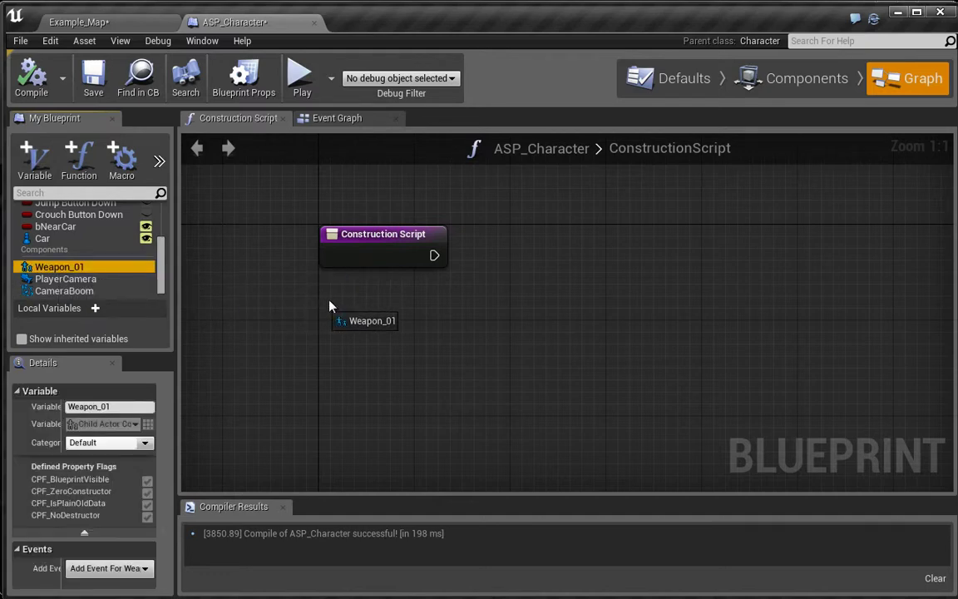
{"action": "left_click_drag", "start_coordinate": [323, 342], "coordinate": [342, 348]}
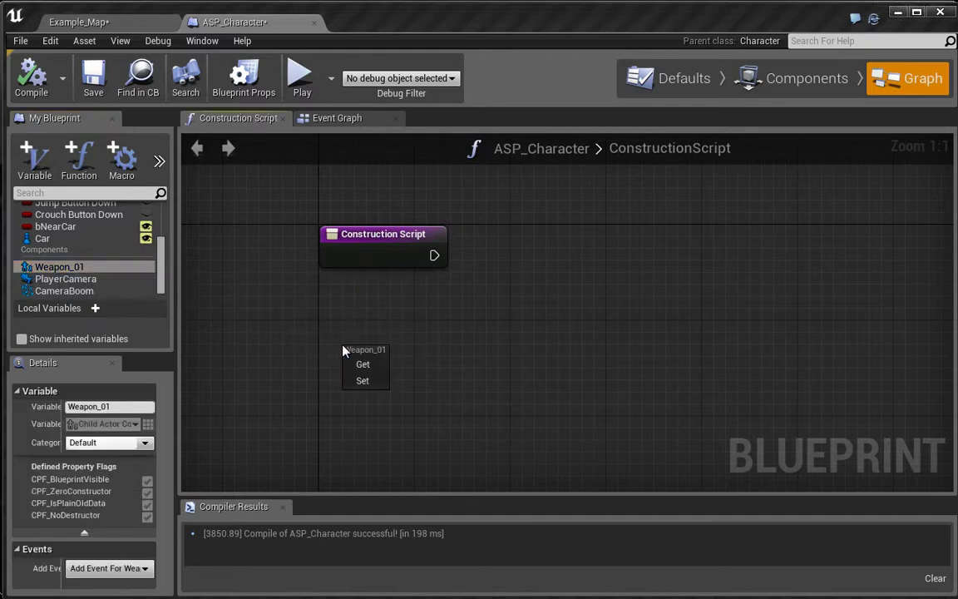
{"action": "left_click", "coordinate": [363, 364]}
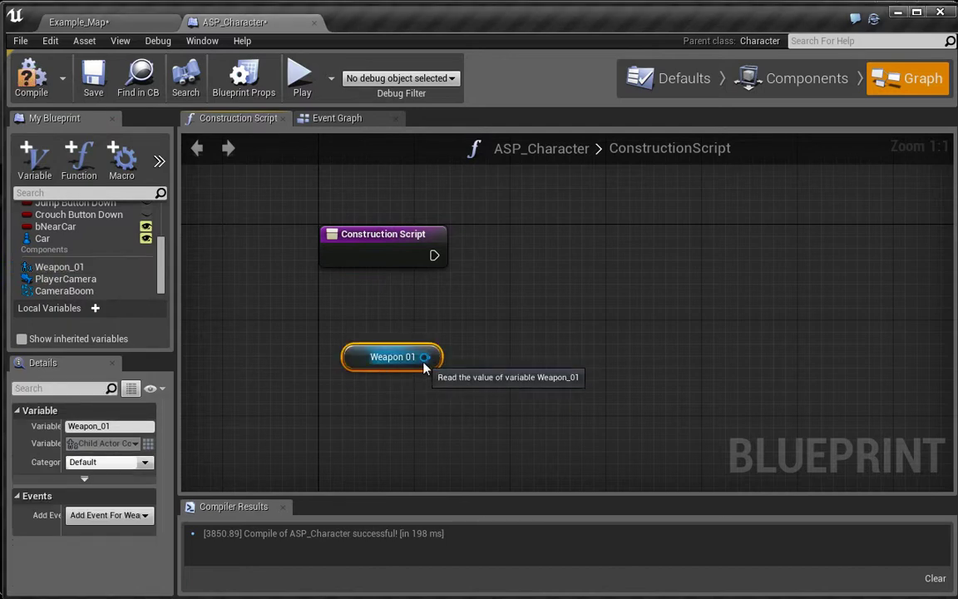
Add an Attach To node with the Weapon 01 reference as its Target
{"action": "left_click_drag", "start_coordinate": [424, 359], "coordinate": [572, 259]}
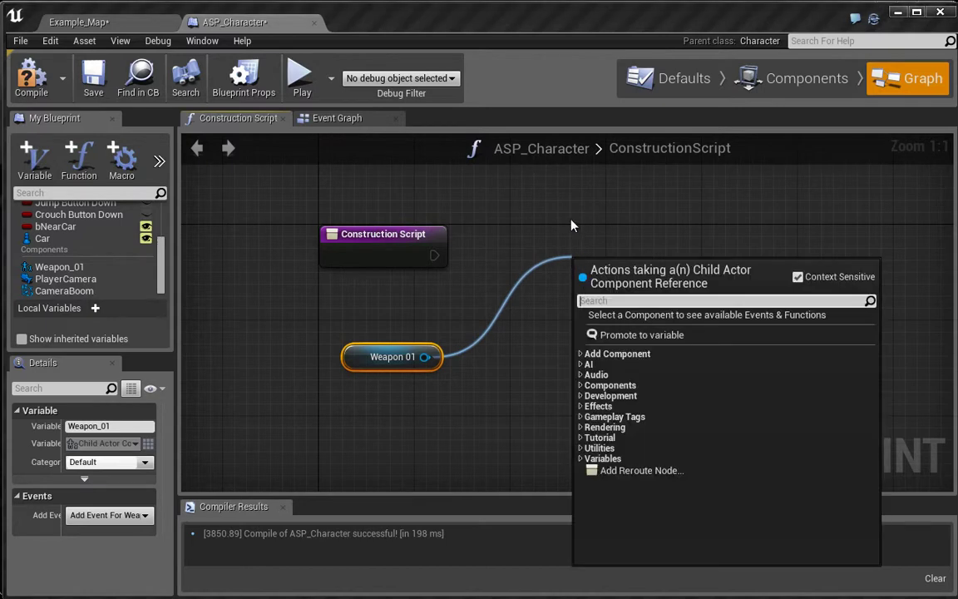
{"action": "type", "text": "Attach to"}
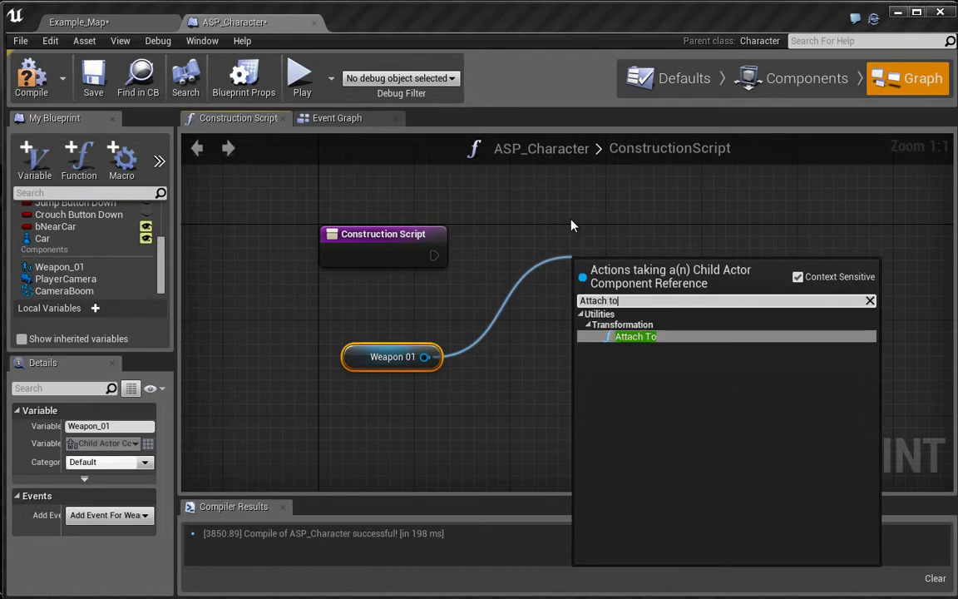
{"action": "left_click", "coordinate": [631, 336]}
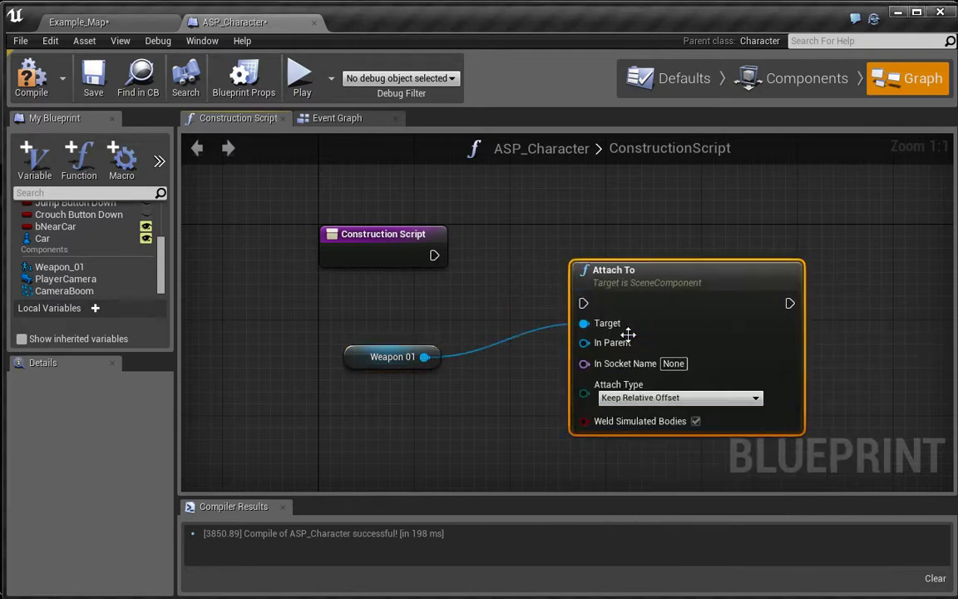
Connect the Construction Script execution output to Attach To and arrange the Attach To and Weapon 01 nodes beside it
{"action": "left_click_drag", "start_coordinate": [675, 269], "coordinate": [690, 233]}
{"action": "left_click_drag", "start_coordinate": [607, 267], "coordinate": [433, 259]}
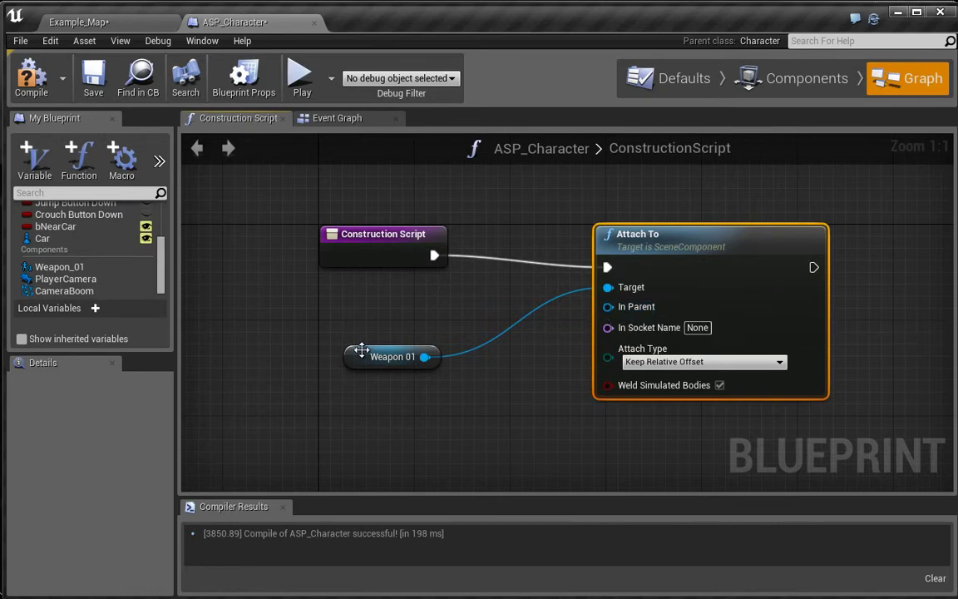
{"action": "left_click_drag", "start_coordinate": [363, 353], "coordinate": [349, 297]}
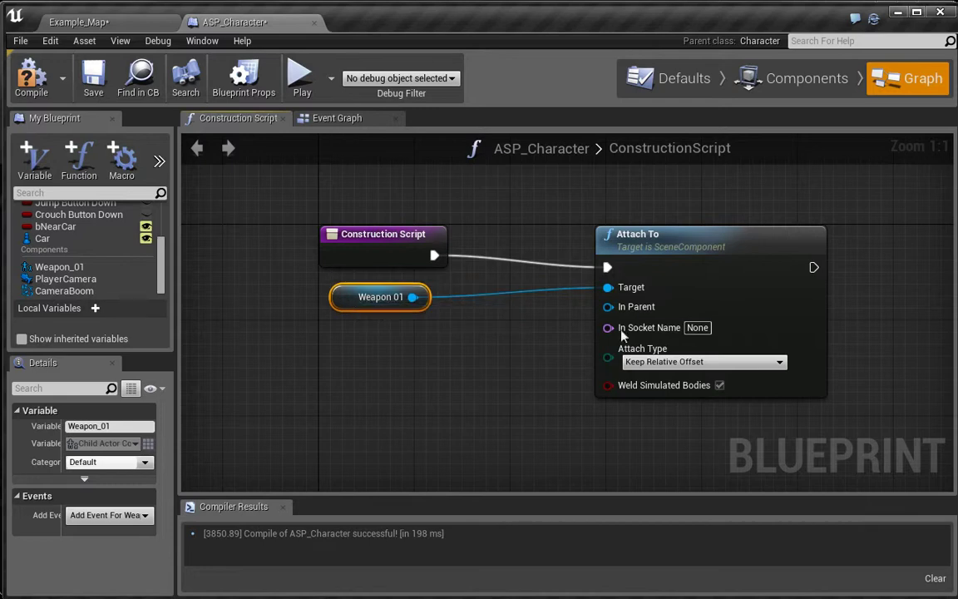
Add a Get Mesh node connected to Attach To's In Parent and place it below the Weapon 01 node
{"action": "left_click_drag", "start_coordinate": [609, 307], "coordinate": [351, 357]}
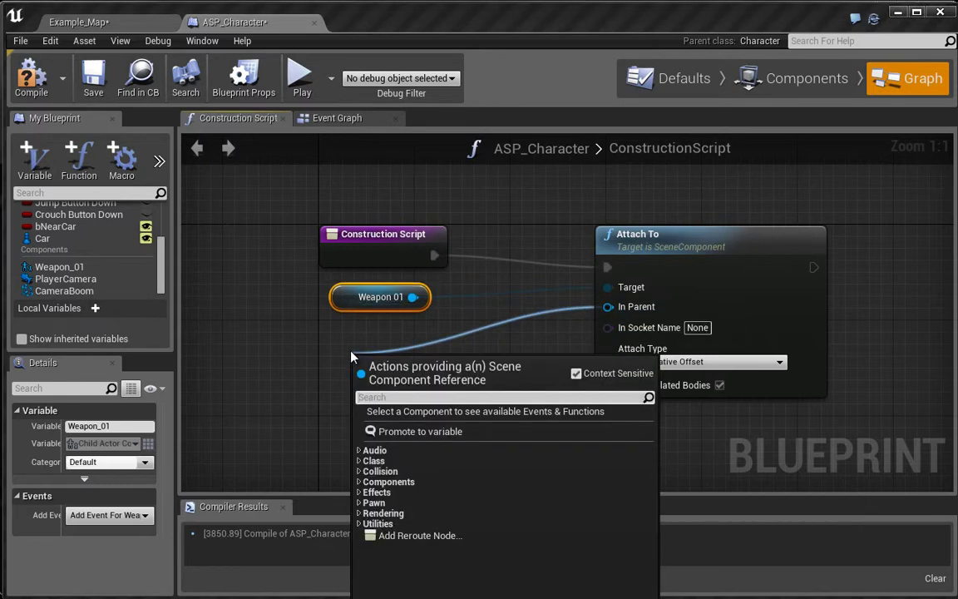
{"action": "type", "text": "get mesh"}
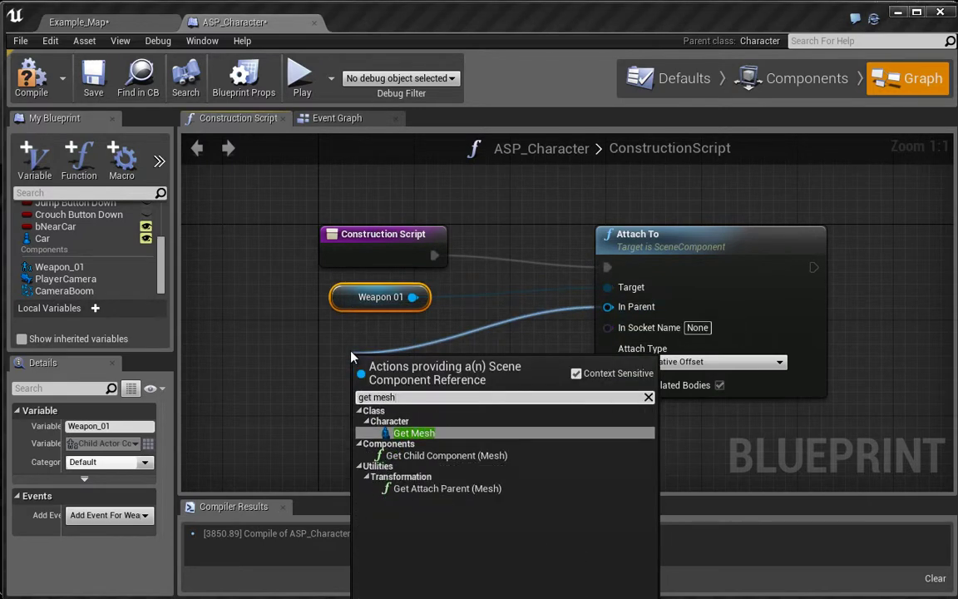
{"action": "key", "text": "Return"}
{"action": "left_click_drag", "start_coordinate": [366, 370], "coordinate": [340, 337]}
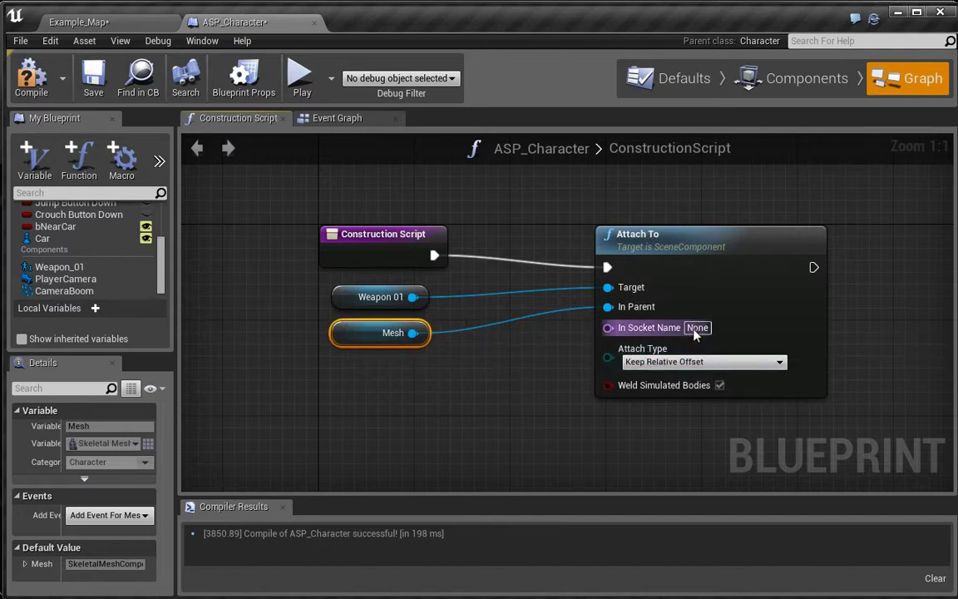
Browse the AnimStarterPack Character folder, reopen ASP_Character, and examine the Weapon_01 component's placement on the character
{"action": "left_click", "coordinate": [80, 21]}
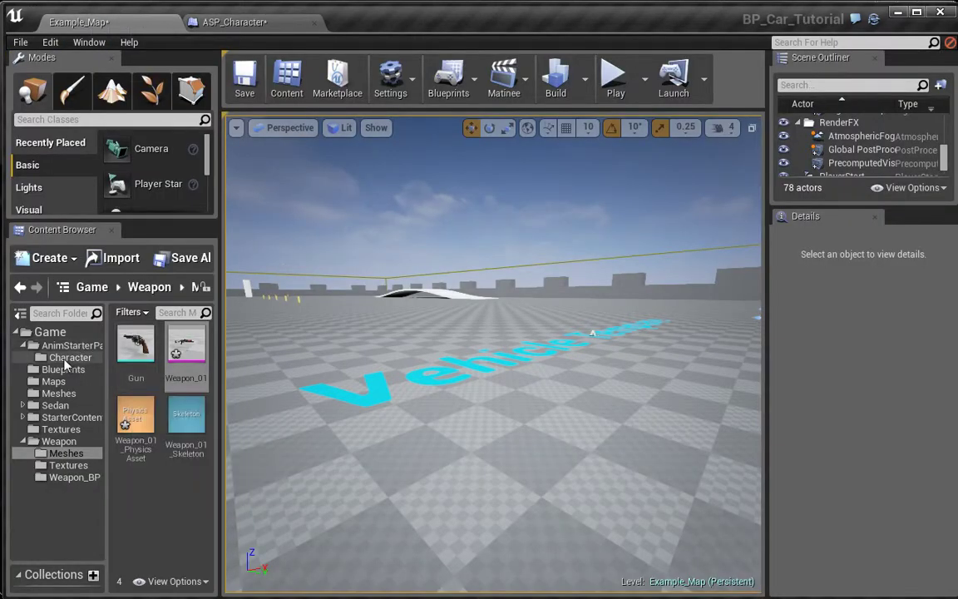
{"action": "left_click", "coordinate": [68, 358]}
{"action": "left_click", "coordinate": [71, 345]}
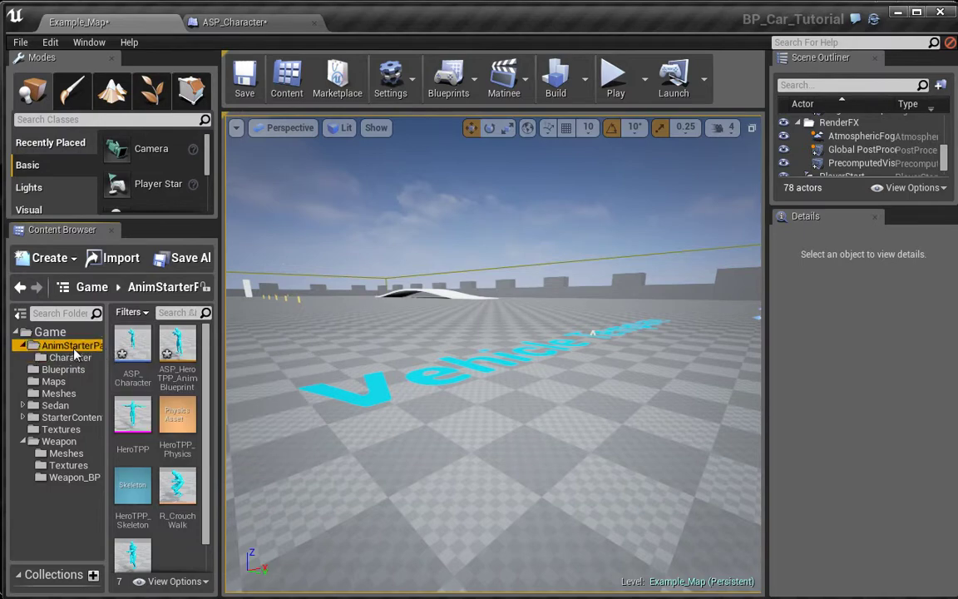
{"action": "left_click", "coordinate": [66, 358]}
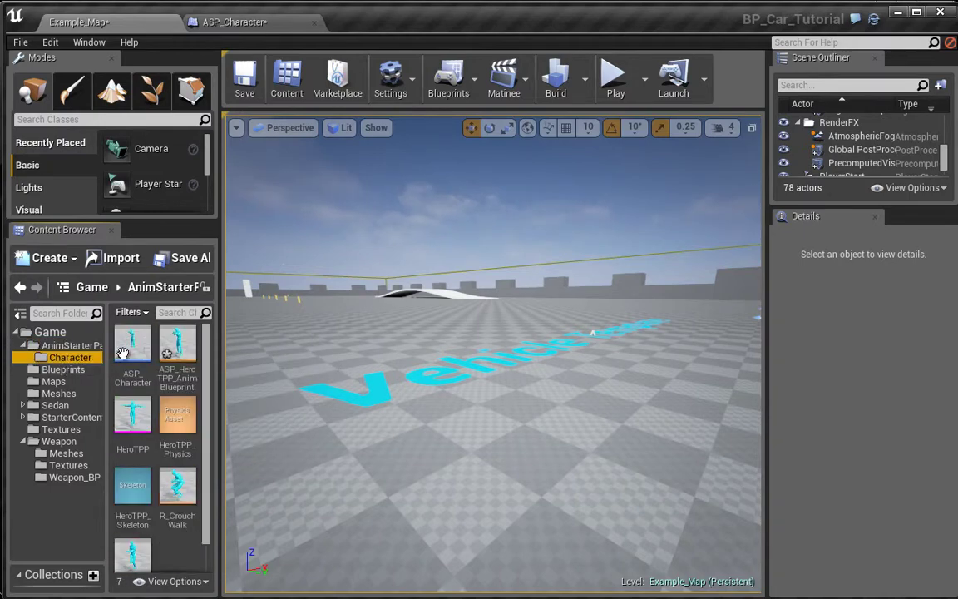
{"action": "double_click", "coordinate": [135, 345]}
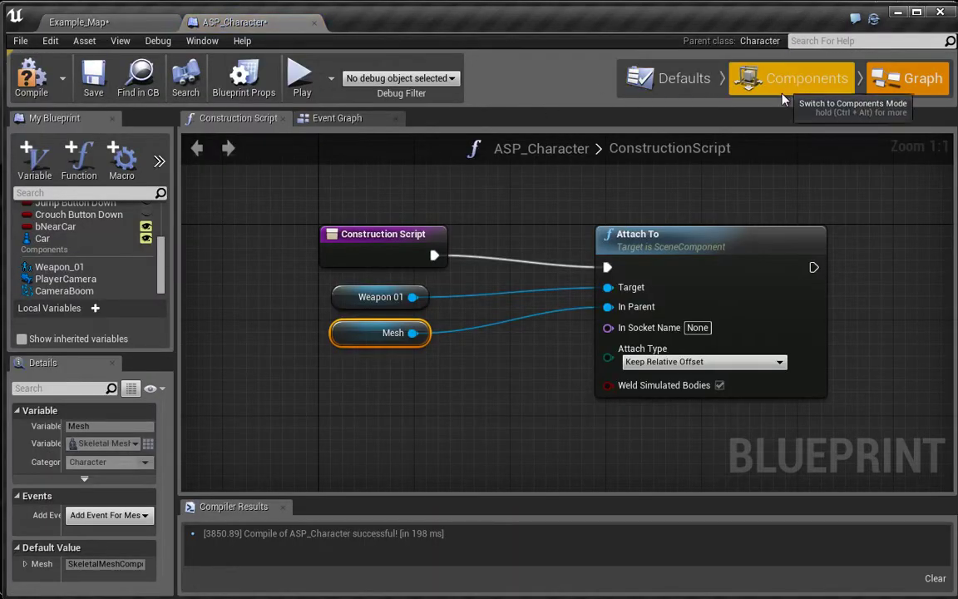
{"action": "left_click", "coordinate": [740, 85]}
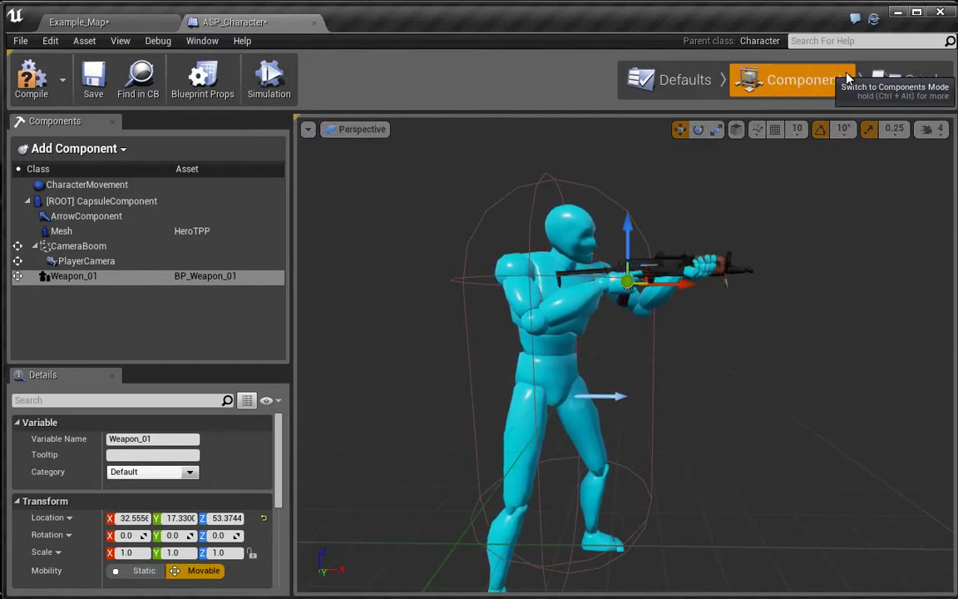
Set Attach To's In Socket Name to Weapon and its Attach Type to Snap to Target in the Construction Script, and compile
{"action": "left_click", "coordinate": [894, 79]}
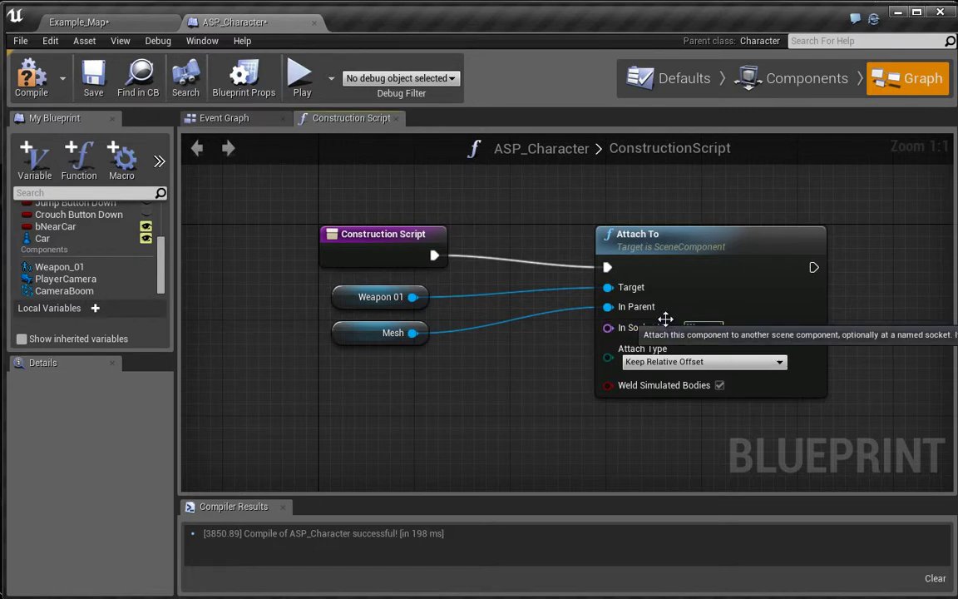
{"action": "left_click", "coordinate": [665, 363]}
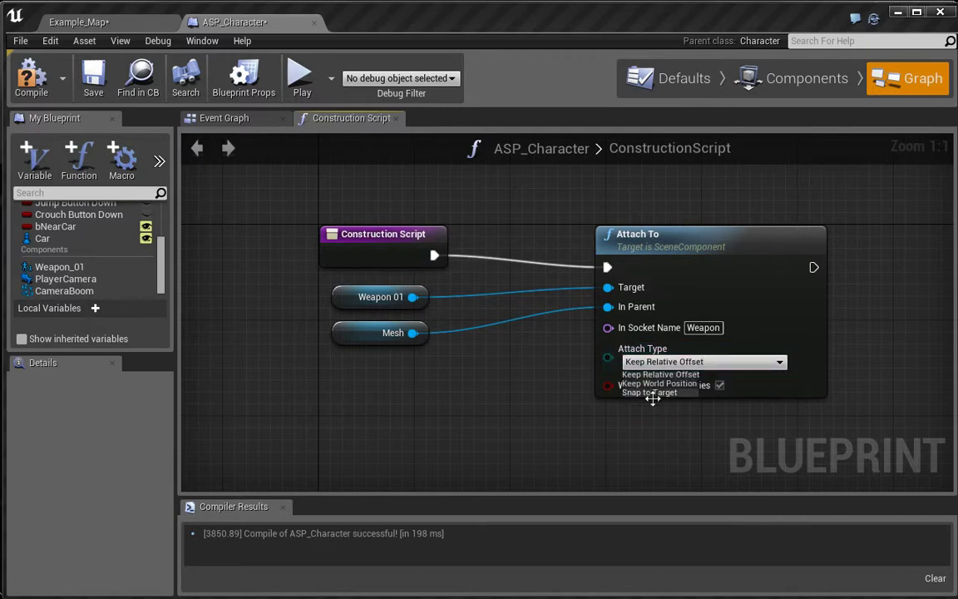
{"action": "left_click", "coordinate": [649, 392]}
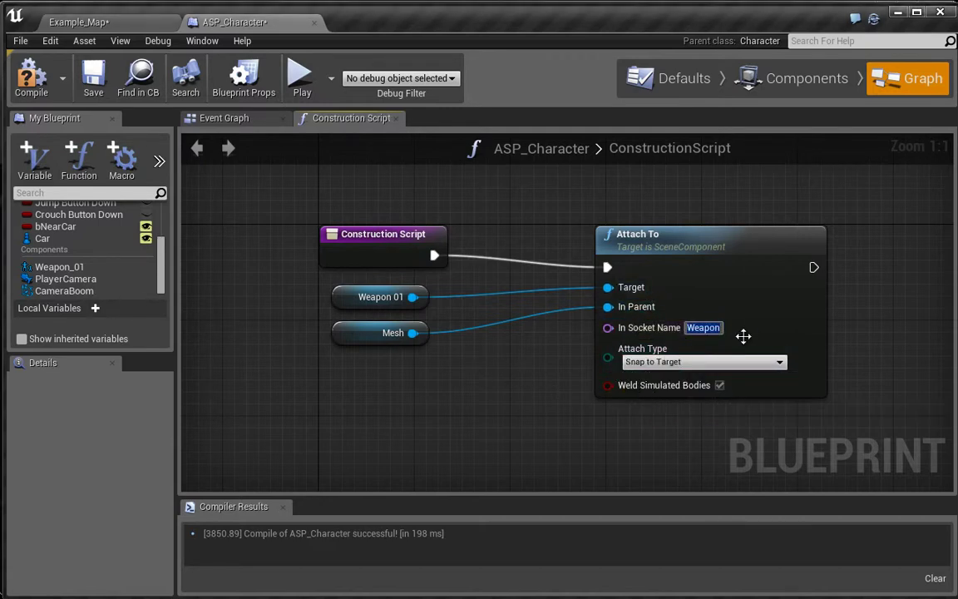
{"action": "right_click_drag", "start_coordinate": [506, 355], "coordinate": [550, 350]}
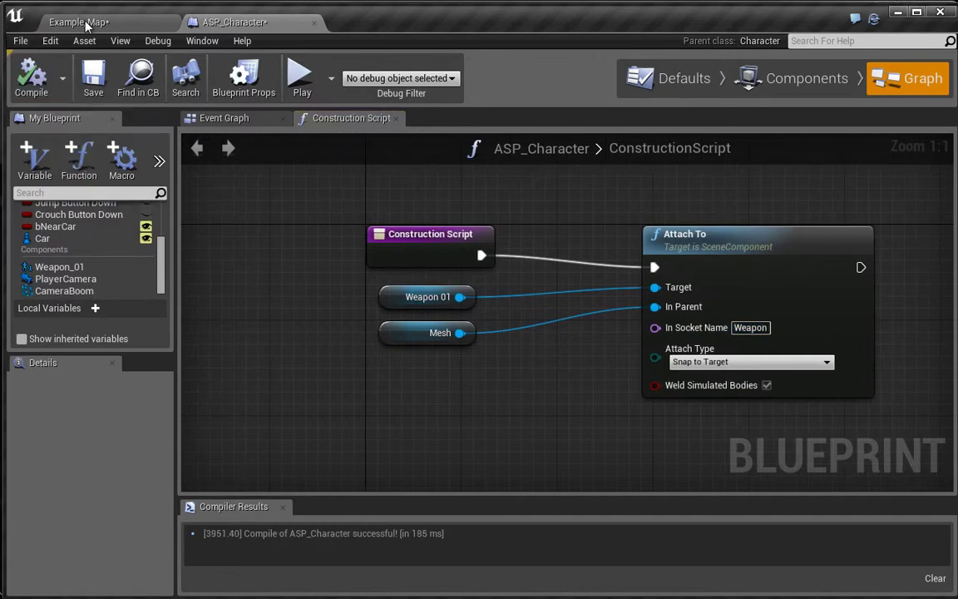
Play Example_Map from a spot on the floor, walk the character to check the attached rifle, and stop the preview
{"action": "left_click", "coordinate": [83, 22]}
{"action": "right_click", "coordinate": [357, 509]}
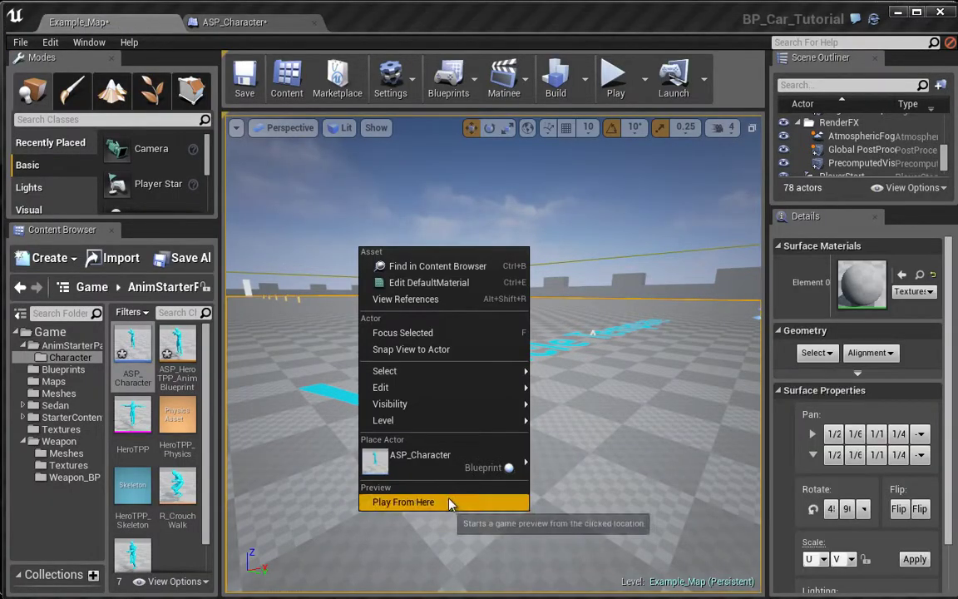
{"action": "left_click", "coordinate": [449, 503]}
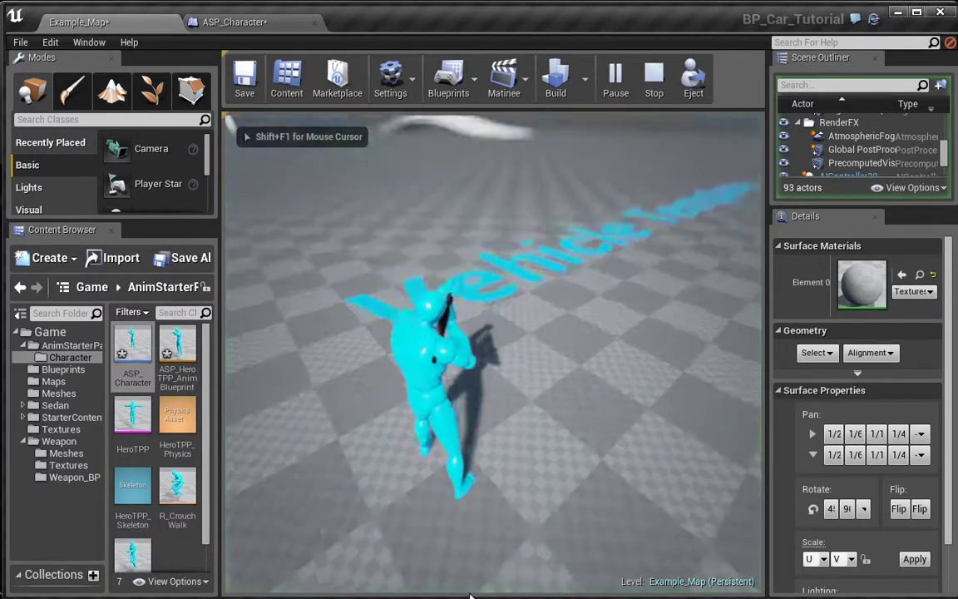
{"action": "key", "text": "w"}
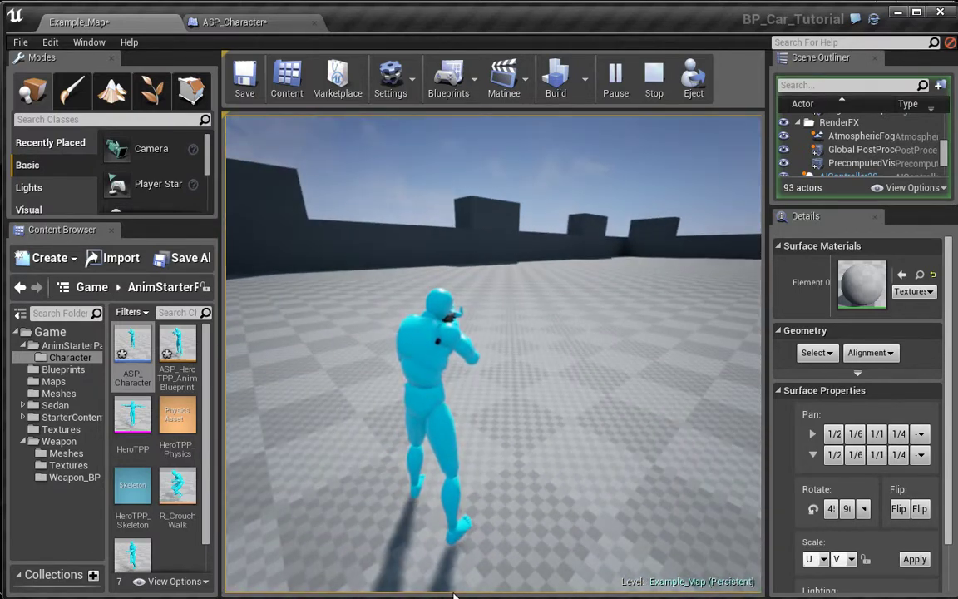
{"action": "key", "text": "Escape"}
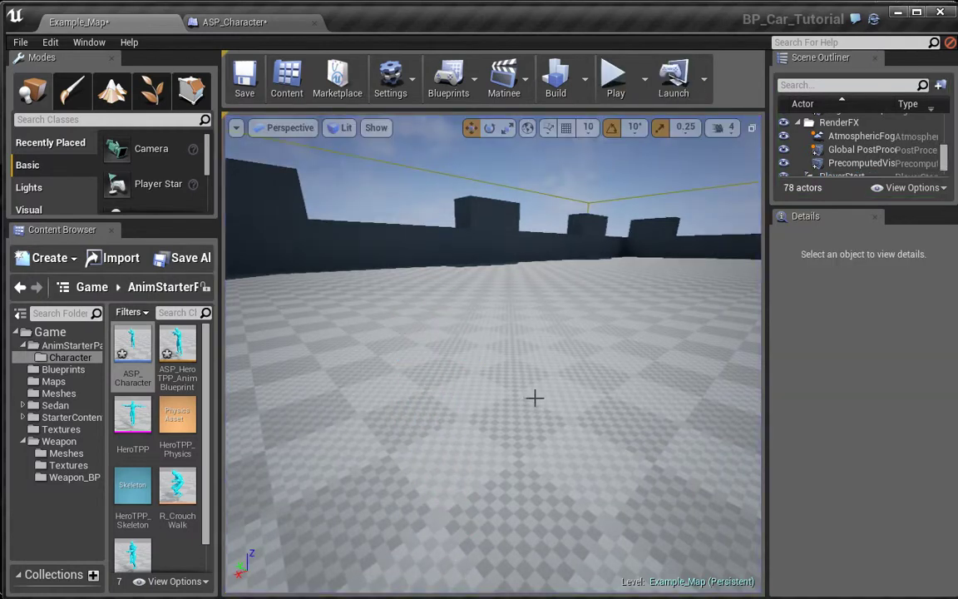
{"action": "left_click", "coordinate": [587, 428]}
{"action": "right_click", "coordinate": [538, 401]}
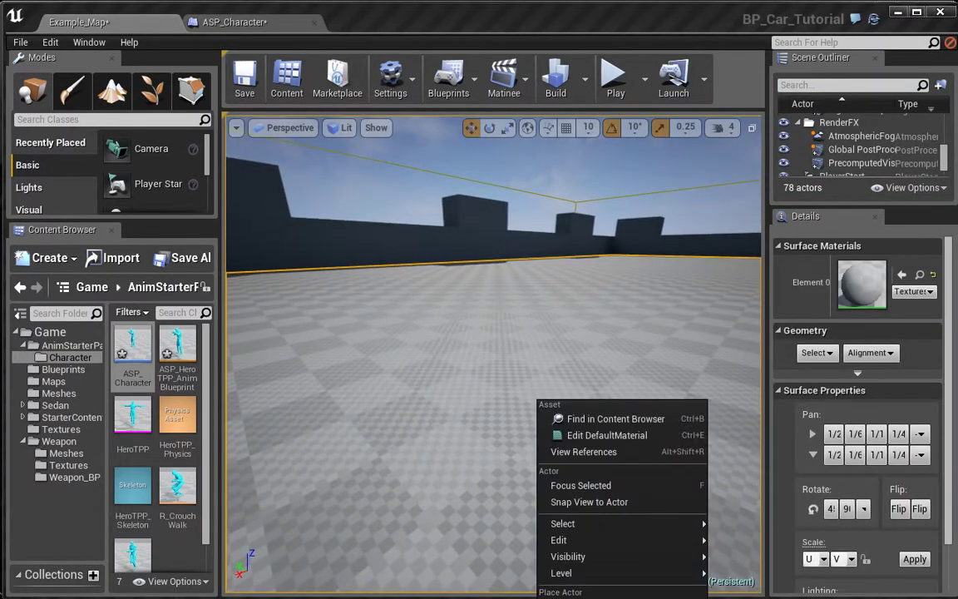
{"action": "right_click_drag", "start_coordinate": [488, 398], "coordinate": [487, 403]}
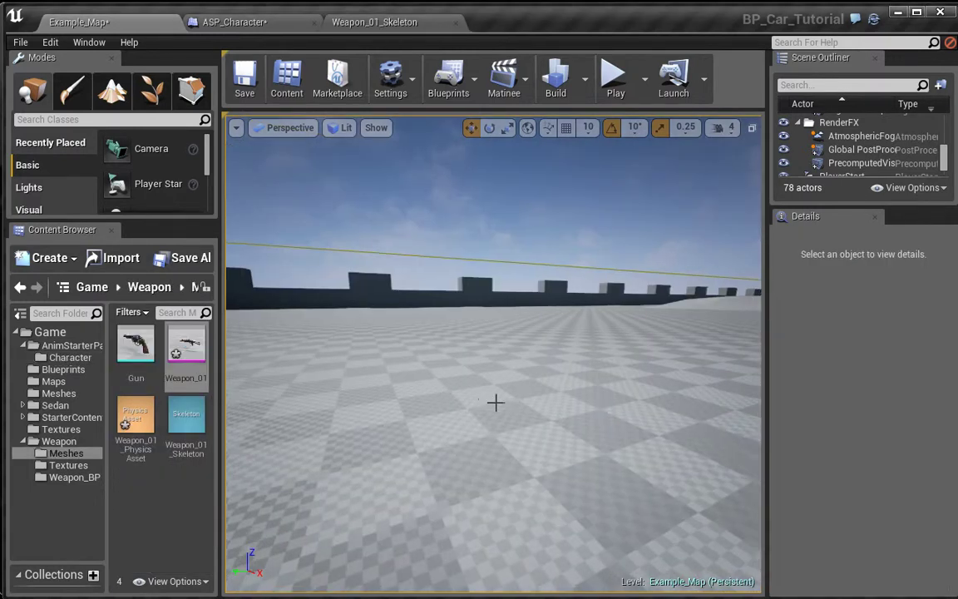
{"action": "right_click_drag", "start_coordinate": [496, 401], "coordinate": [470, 414]}
Switch to 3ds Max and examine the rifle model's position relative to the origin in the Front view
{"action": "key", "text": "alt+Tab"}
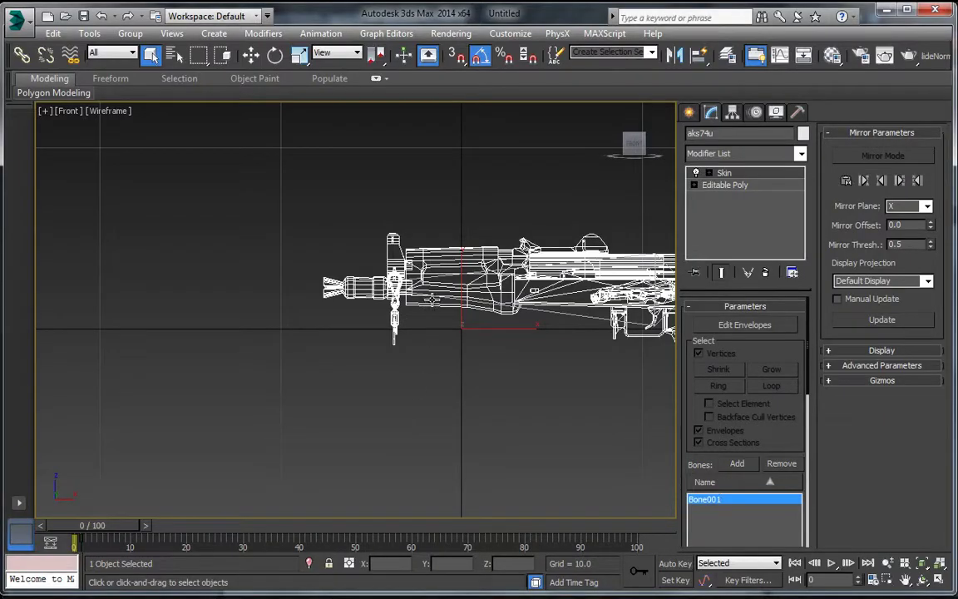
{"action": "middle_click_drag", "start_coordinate": [445, 299], "coordinate": [341, 308]}
{"action": "scroll", "coordinate": [325, 313], "scroll_direction": "down", "scroll_amount": 3}
{"action": "left_click", "coordinate": [303, 268]}
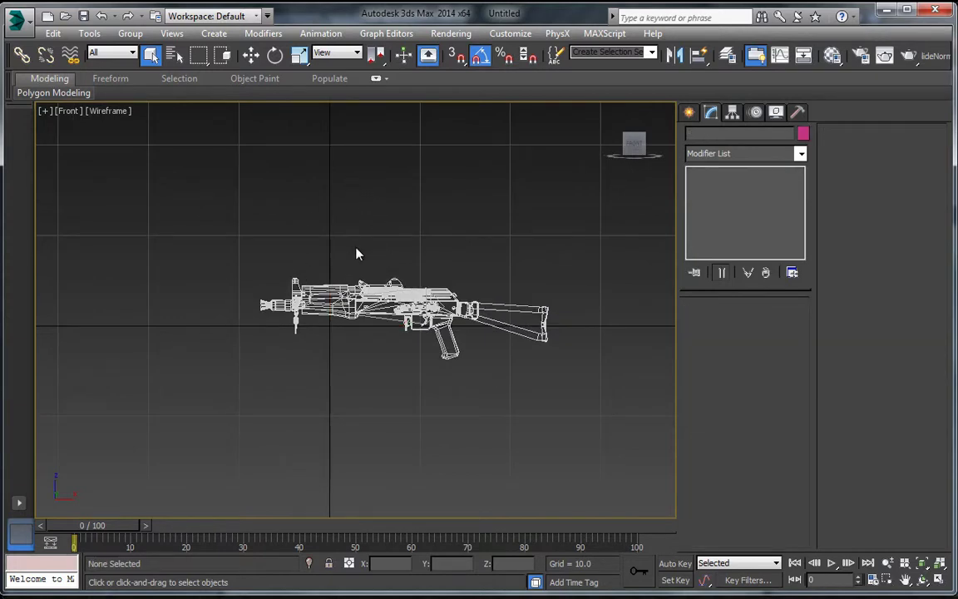
{"action": "middle_click_drag", "start_coordinate": [356, 253], "coordinate": [336, 239]}
{"action": "left_click_drag", "start_coordinate": [571, 389], "coordinate": [572, 390]}
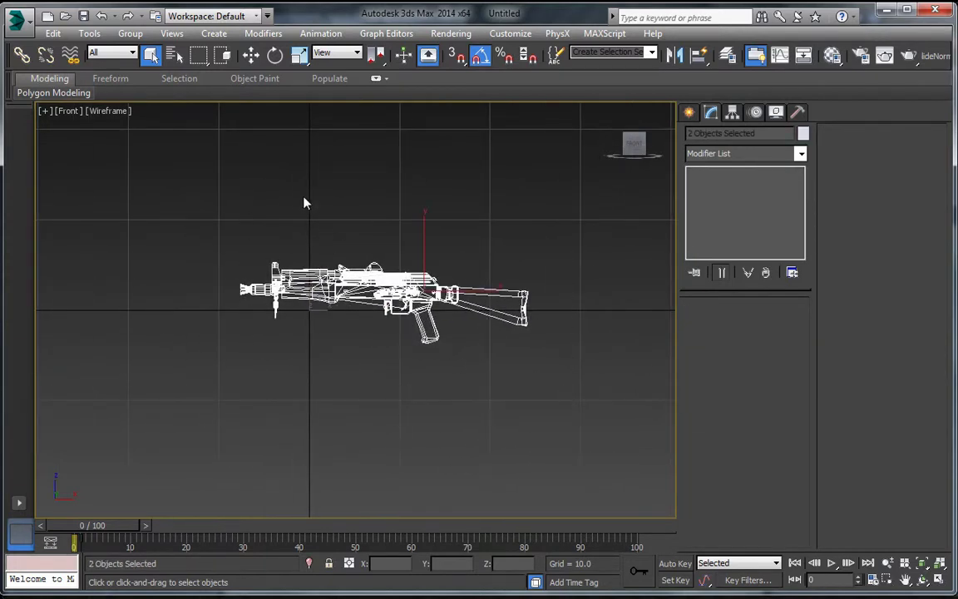
{"action": "left_click", "coordinate": [269, 258]}
{"action": "scroll", "coordinate": [271, 261], "scroll_direction": "up", "scroll_amount": 4}
{"action": "middle_click_drag", "start_coordinate": [301, 303], "coordinate": [265, 267]}
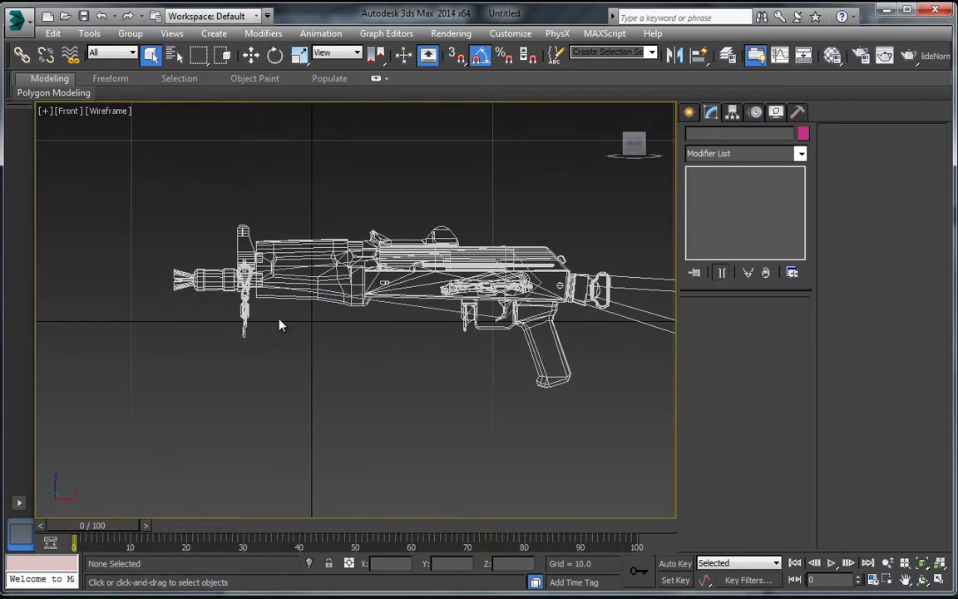
Select the aks74u mesh, inspect its pivot and the Adjust Pivot options, and clear the selection
{"action": "left_click", "coordinate": [540, 378]}
{"action": "middle_click_drag", "start_coordinate": [357, 375], "coordinate": [397, 376]}
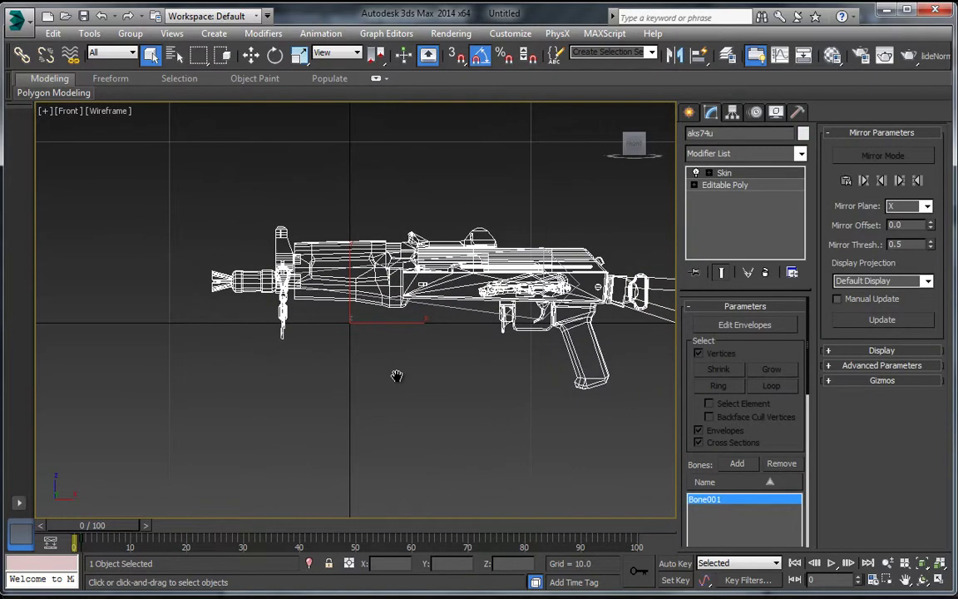
{"action": "left_click", "coordinate": [337, 203]}
{"action": "left_click", "coordinate": [318, 276]}
{"action": "left_click", "coordinate": [733, 112]}
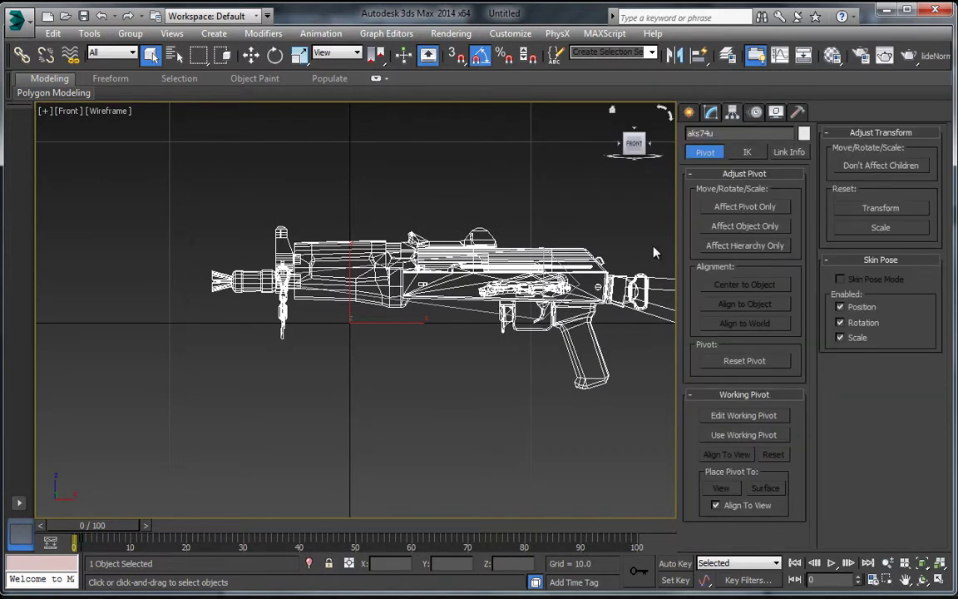
{"action": "left_click", "coordinate": [394, 377]}
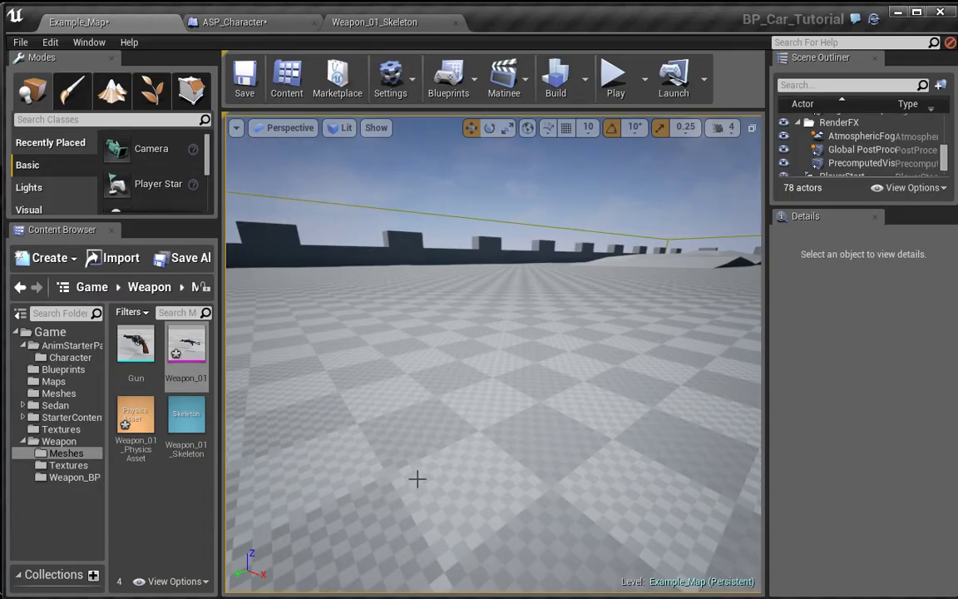
Return to Unreal Editor, play the level to view the rifle in the character's hands, and stop the preview
{"action": "right_click", "coordinate": [417, 479]}
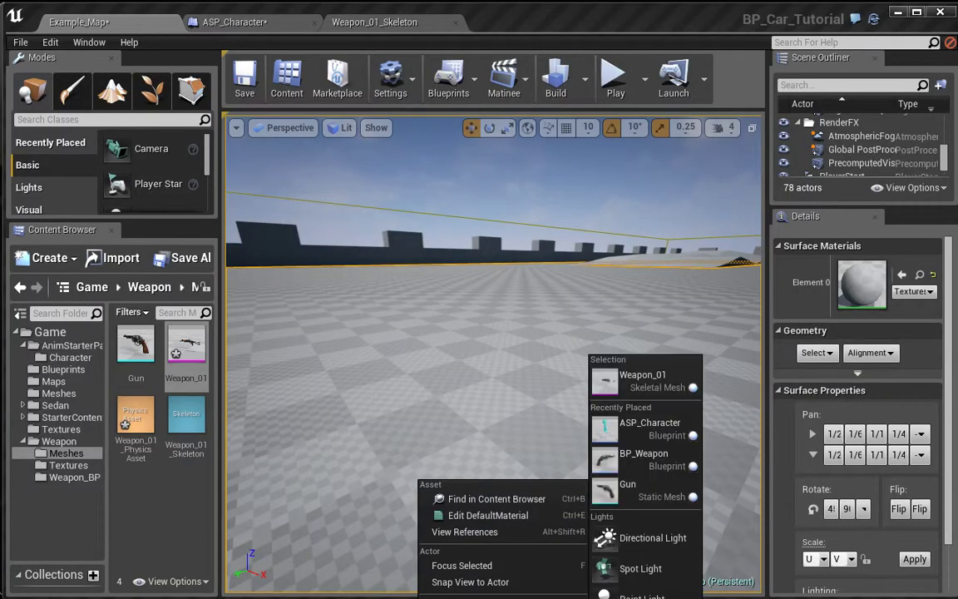
{"action": "key", "text": "Escape"}
{"action": "key", "text": "alt+p"}
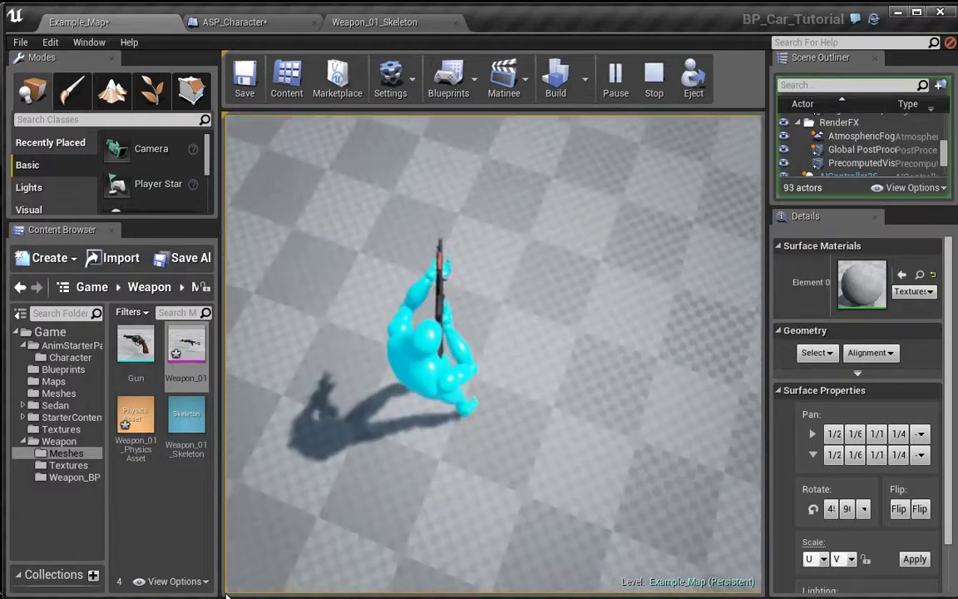
{"action": "key", "text": "Escape"}
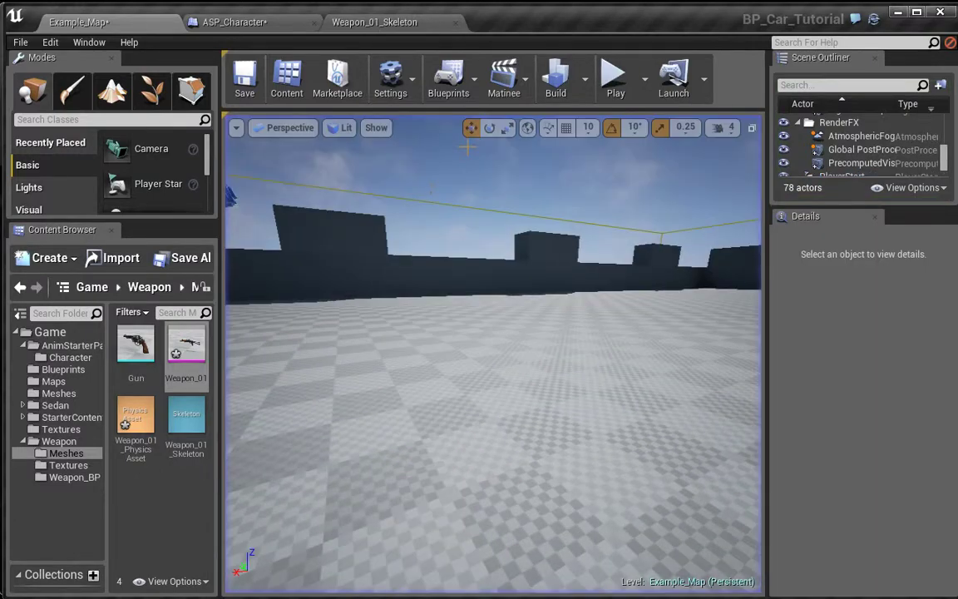
Switch back to 3ds Max, activate the Move tool, and examine the rifle's grip and stock against the origin
{"action": "key", "text": "alt+Tab"}
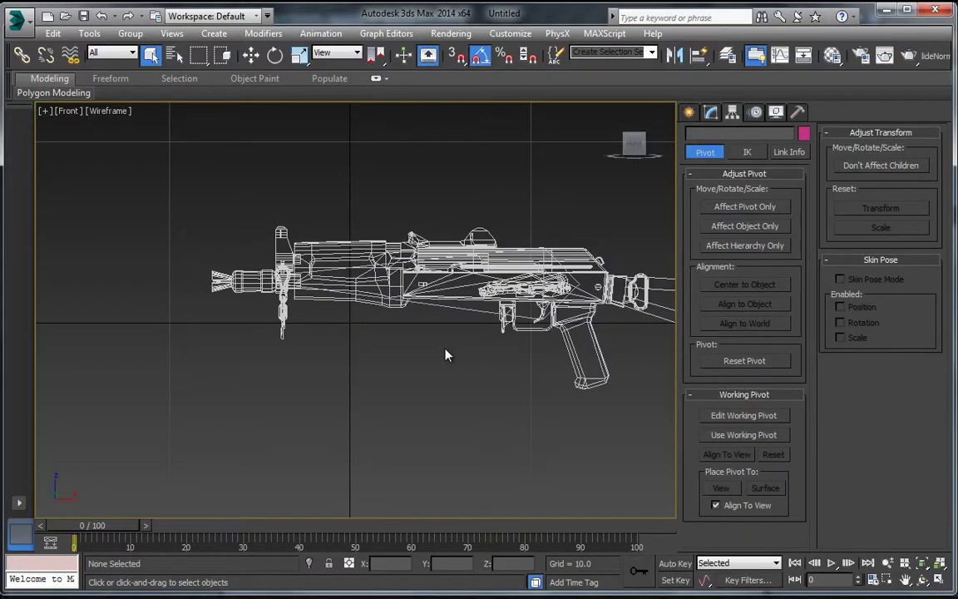
{"action": "middle_click_drag", "start_coordinate": [371, 329], "coordinate": [383, 378]}
{"action": "scroll", "coordinate": [383, 377], "scroll_direction": "down", "scroll_amount": 2}
{"action": "left_click", "coordinate": [252, 56]}
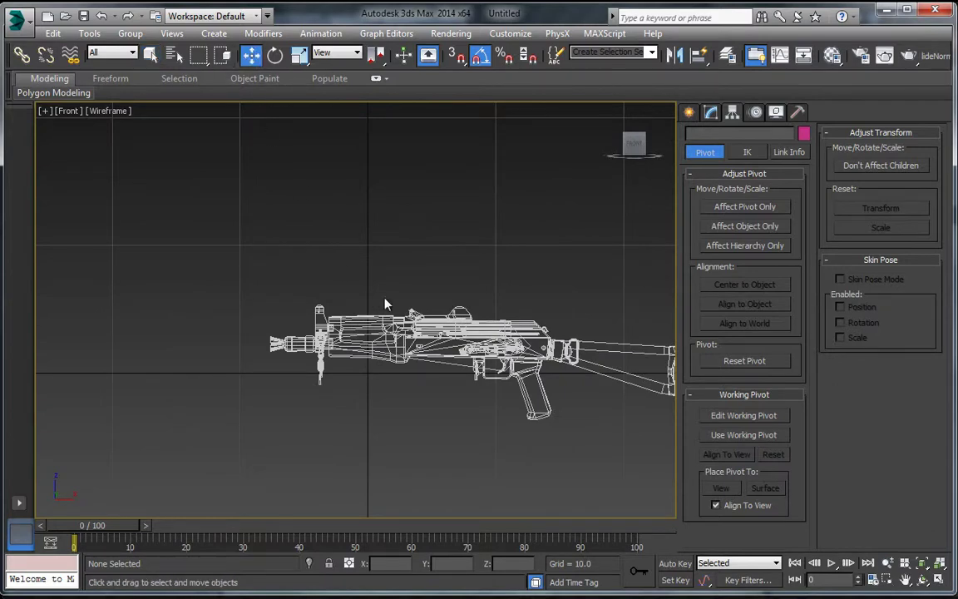
{"action": "middle_click_drag", "start_coordinate": [385, 306], "coordinate": [277, 210]}
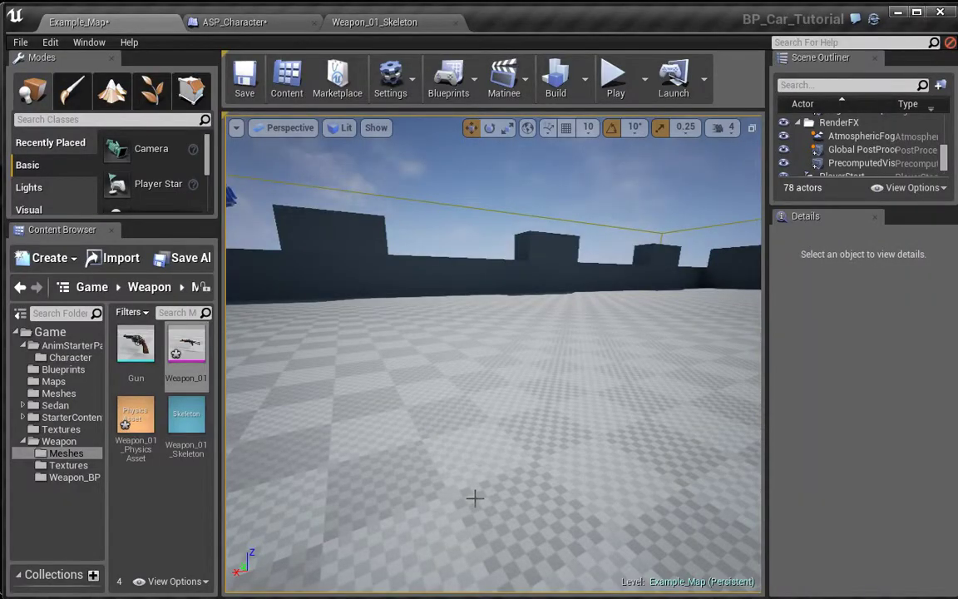
Return to Unreal Editor, play from a spot on the floor, and run the character forward to check the weapon in motion
{"action": "right_click", "coordinate": [474, 498]}
{"action": "left_click", "coordinate": [532, 487]}
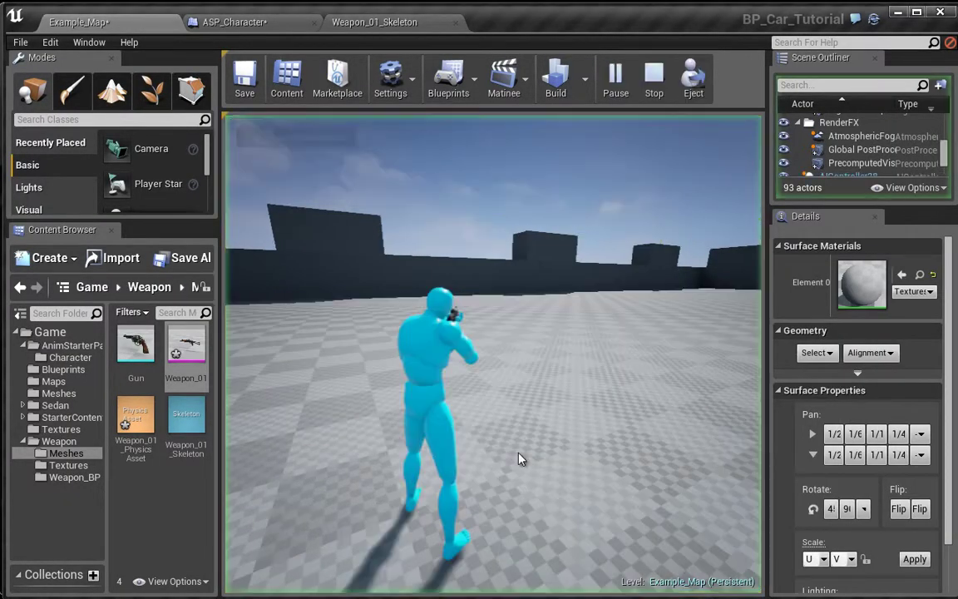
{"action": "left_click", "coordinate": [518, 459]}
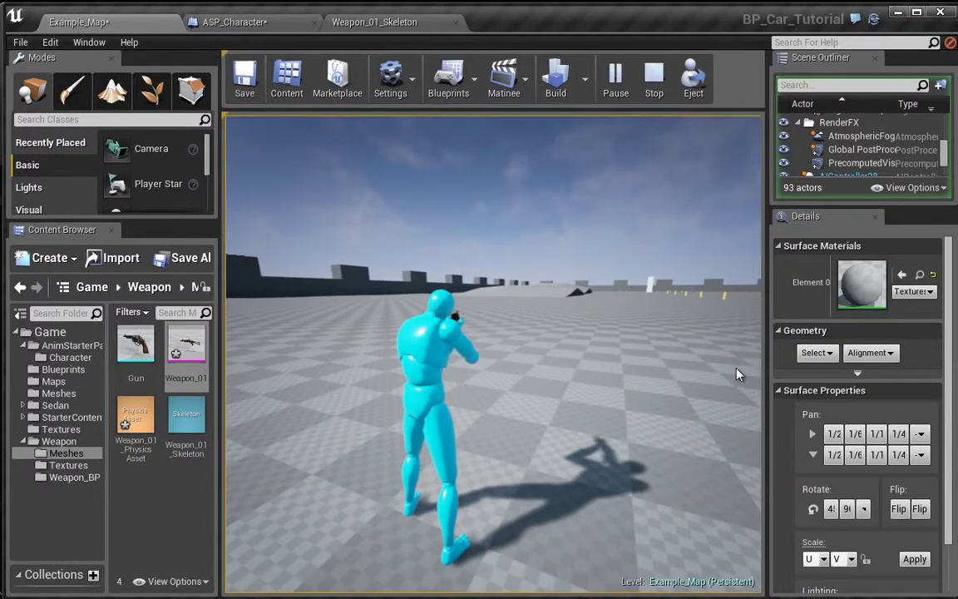
{"action": "key", "text": "w"}
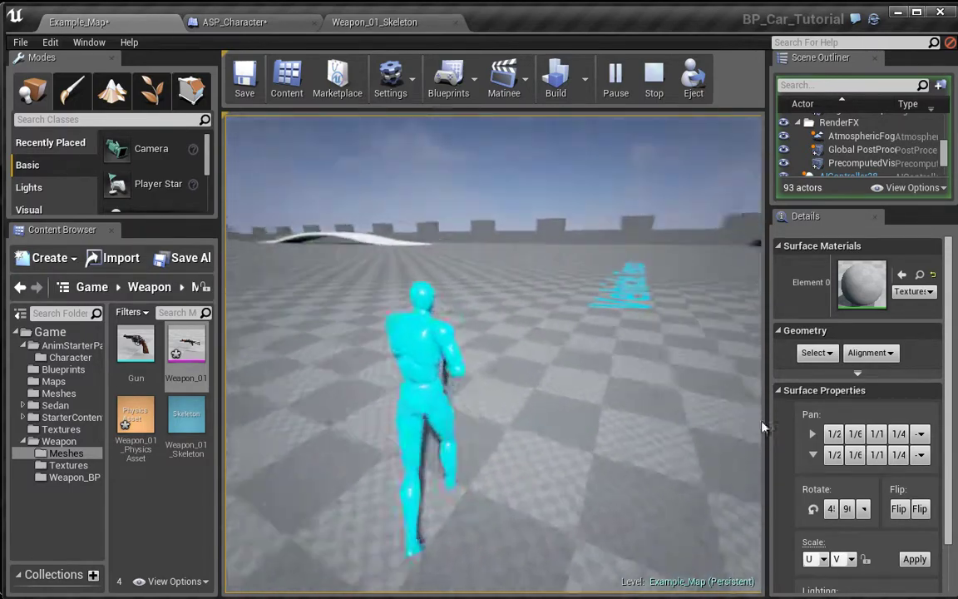